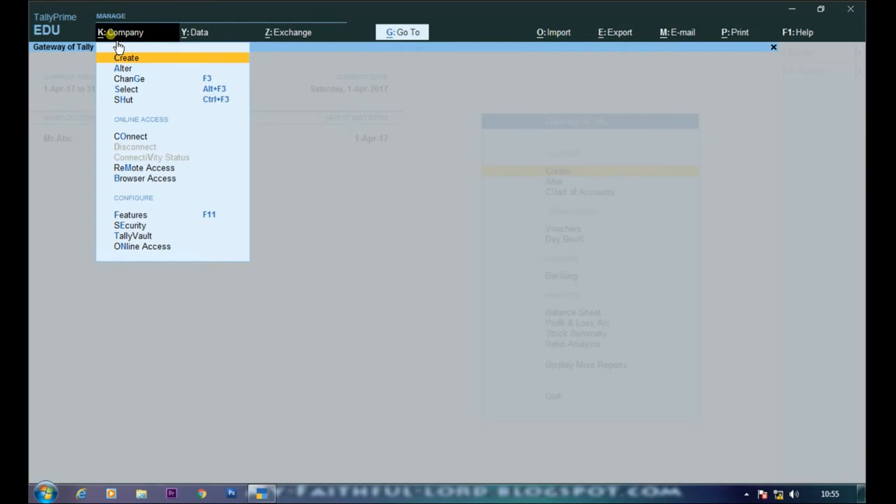
Look through the data backup, synchronisation, import and help options in the top menu.
left_click(213, 36)
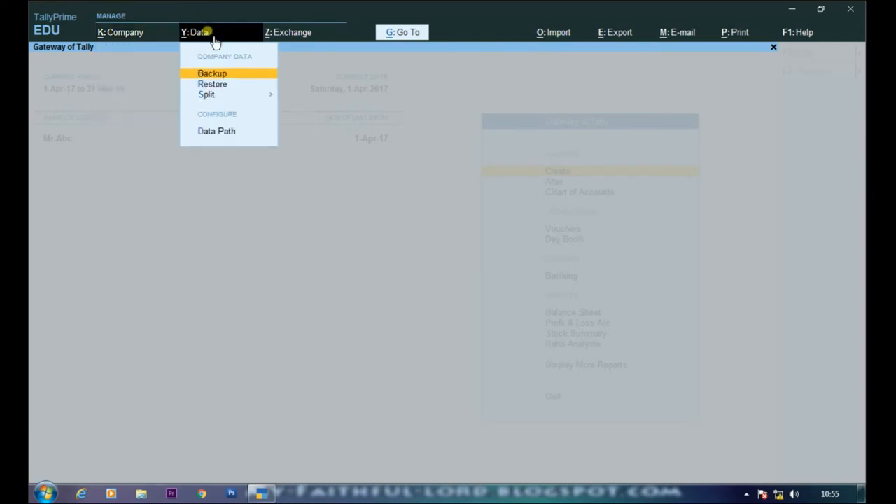
left_click(283, 45)
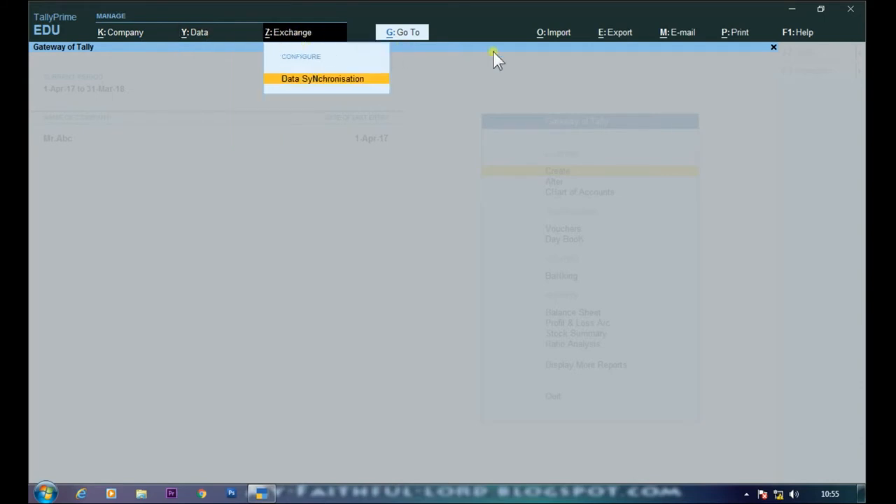
left_click(536, 54)
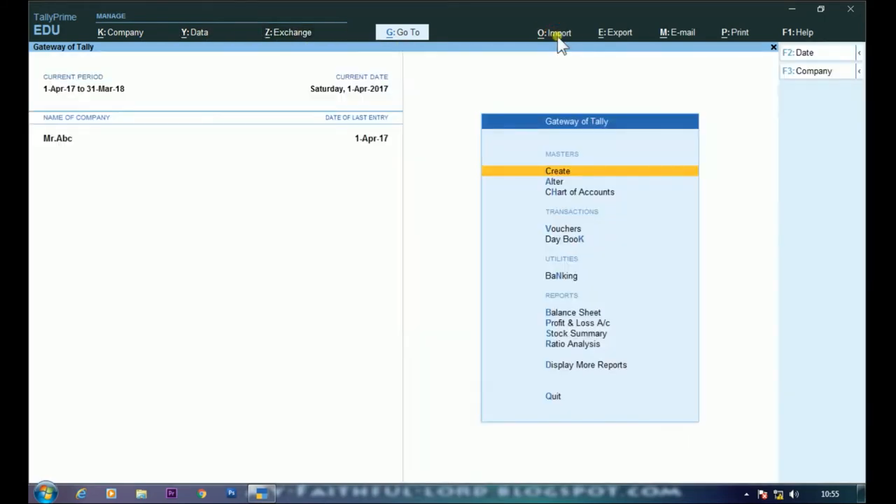
left_click(558, 36)
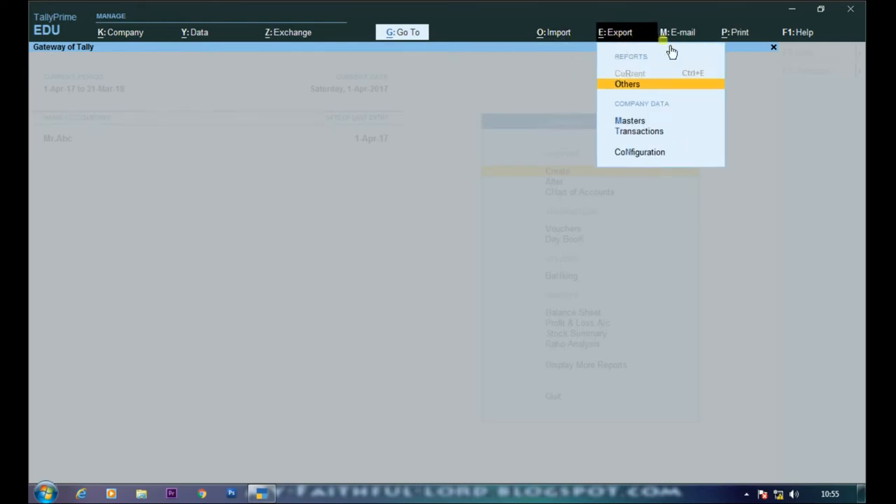
mouse_move(665, 37)
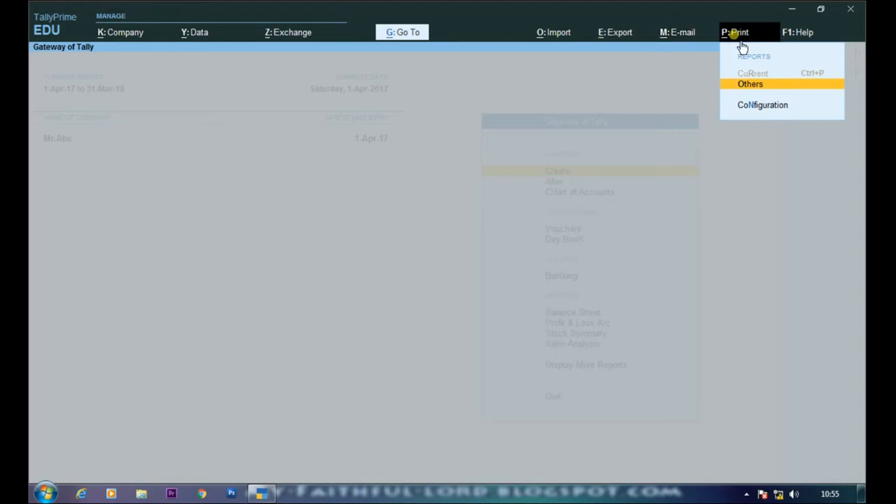
mouse_move(818, 42)
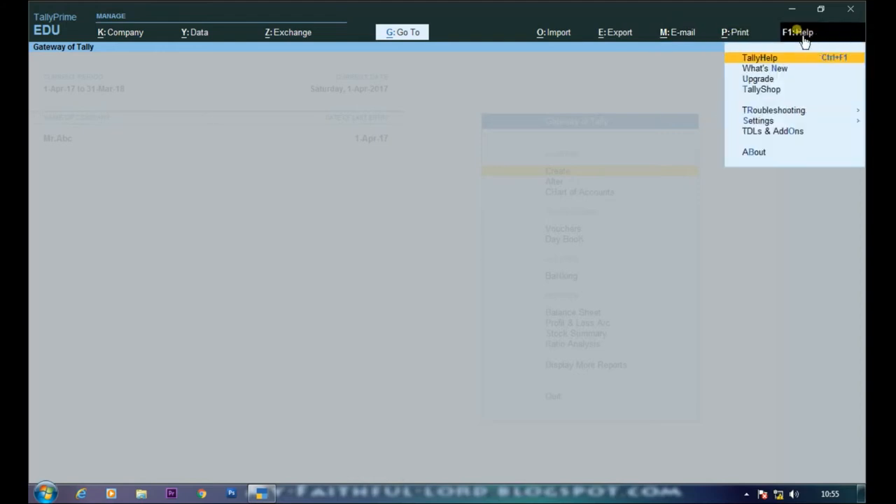
left_click(415, 84)
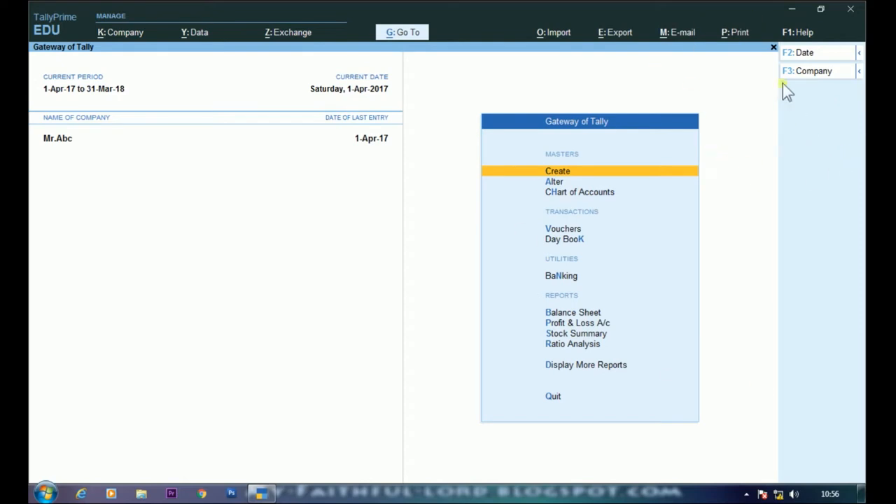
Shut the currently open company and confirm it.
left_click(840, 72)
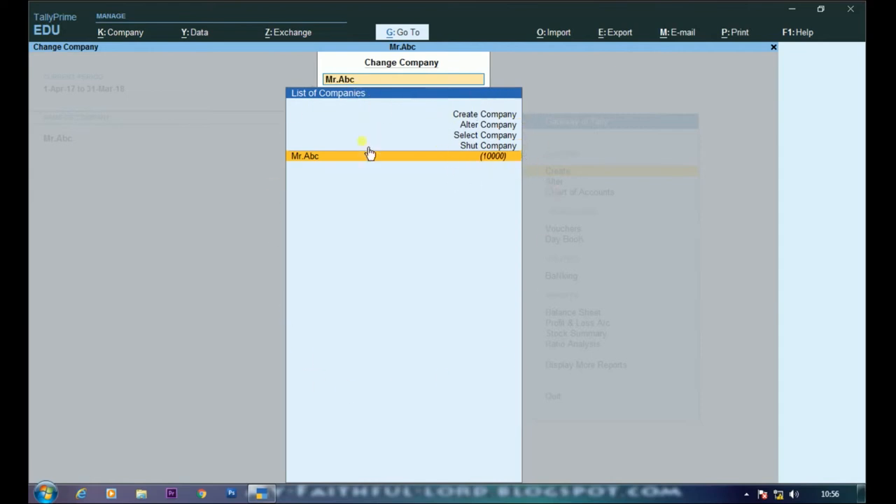
left_click(503, 145)
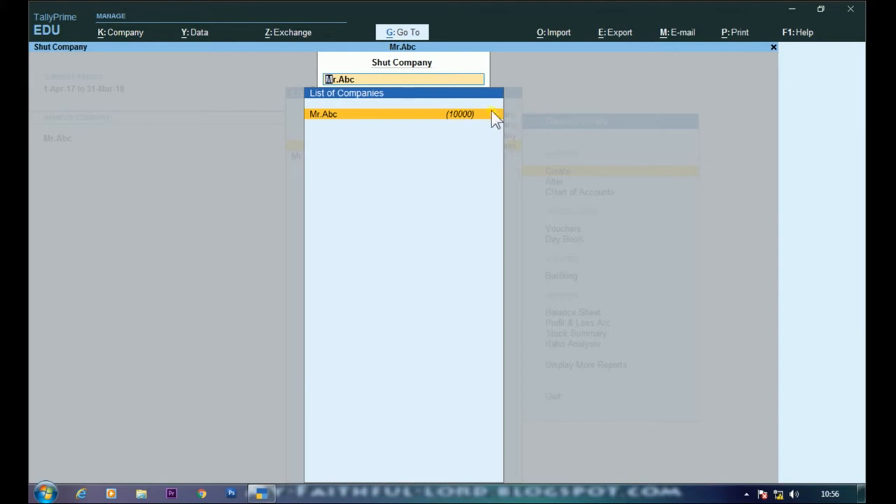
left_click(494, 116)
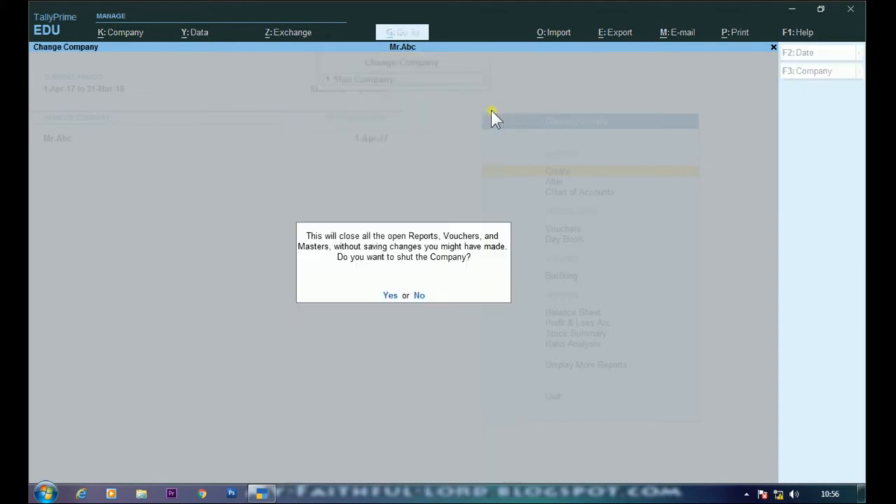
left_click(392, 296)
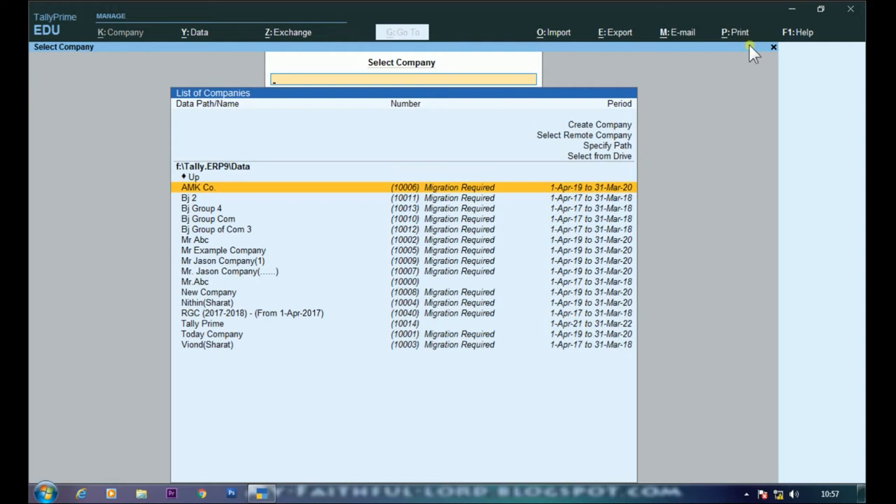
Start a new company named Gst Company and enter its two-line mailing address.
left_click(608, 129)
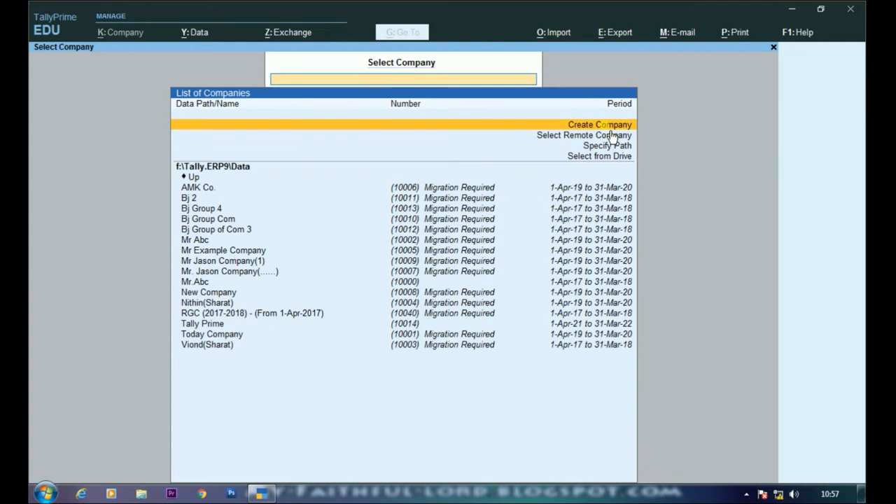
key("Return")
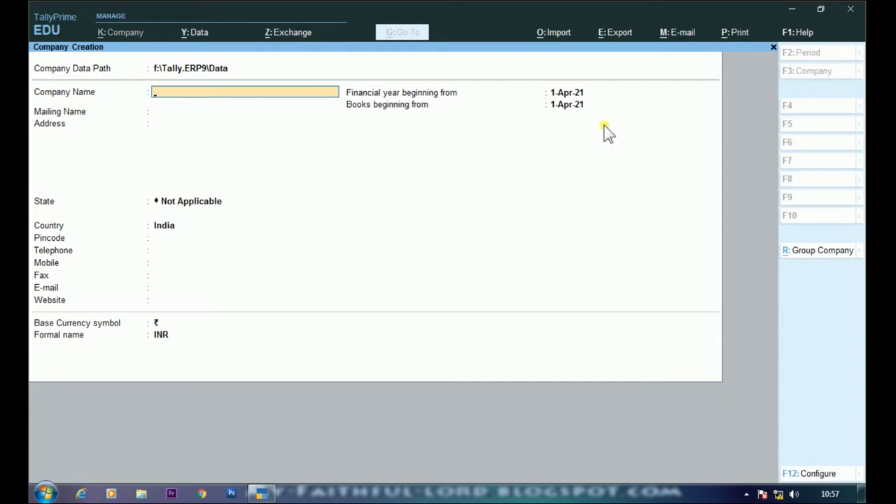
type("Gst company")
key("Return")
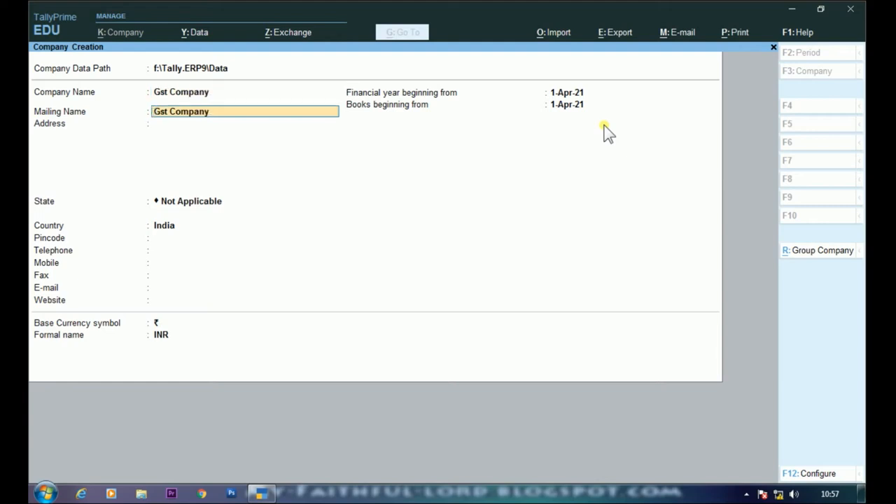
key("Return")
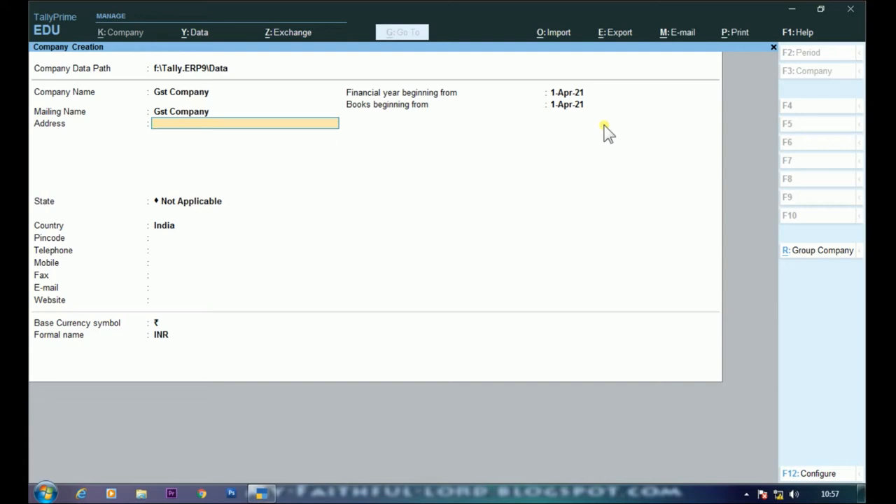
type("Hosetp")
key("BackSpace")
key("BackSpace")
type("Road")
key("Return")
type("Sirsi")
key("Return")
Set state Karnataka, enter the pincode, and keep the 1-Apr-21 year and rupee currency.
key("Return")
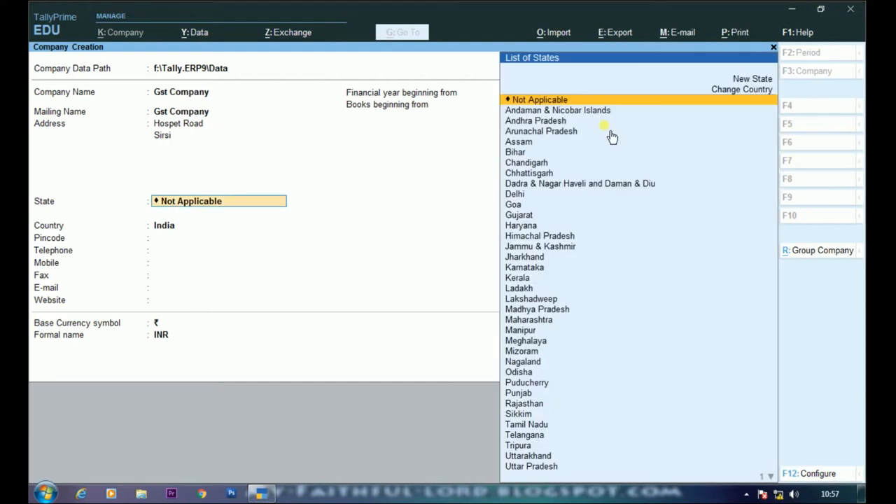
type("Kar")
key("Return")
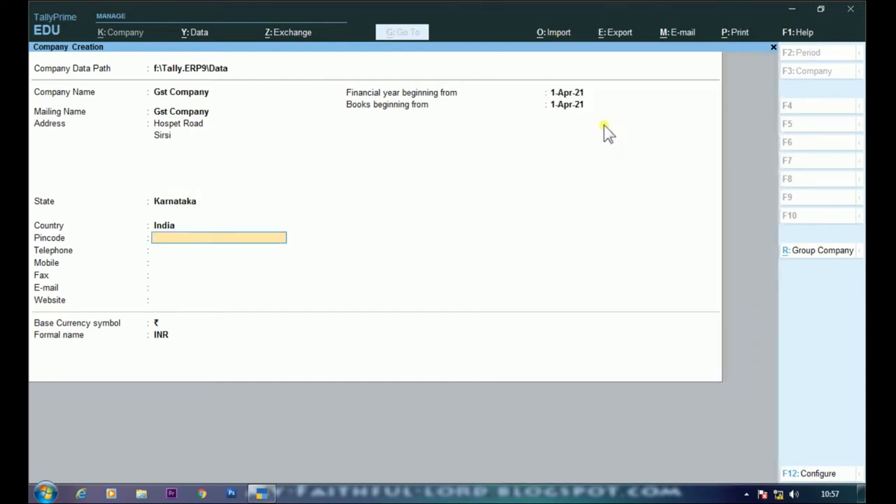
type("581401")
key("Return")
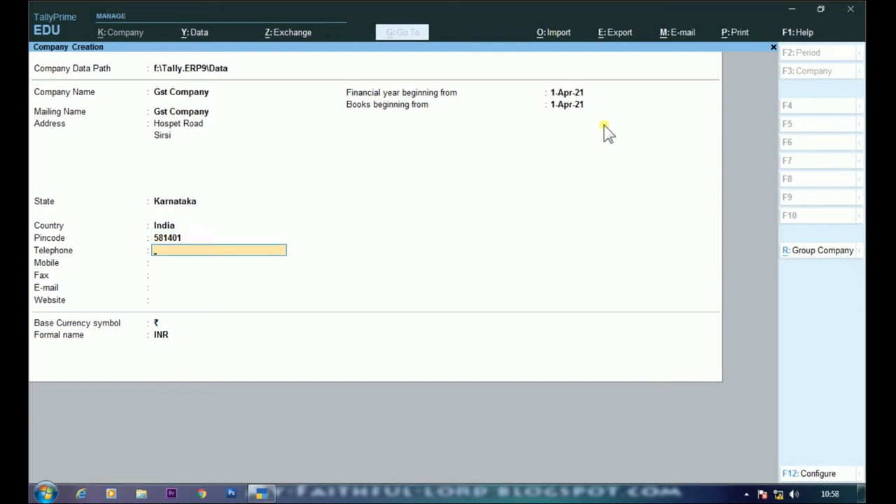
key("Return")
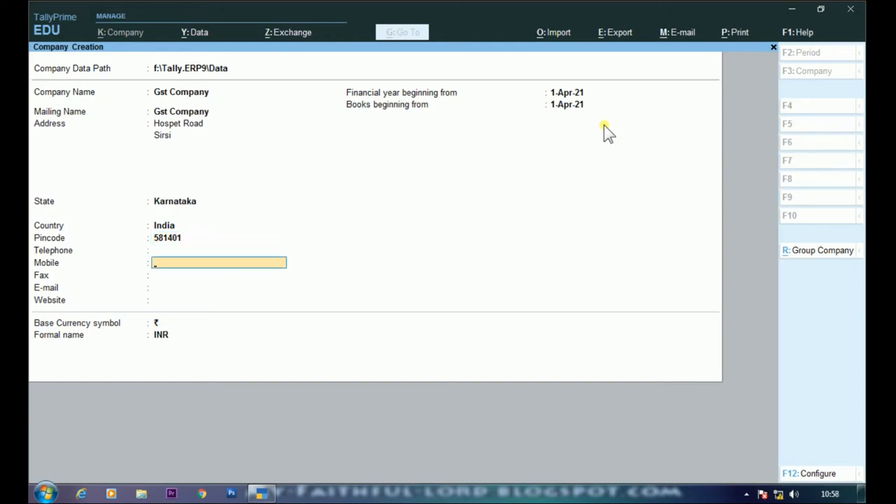
key("Return")
key("Return")
key("Return")
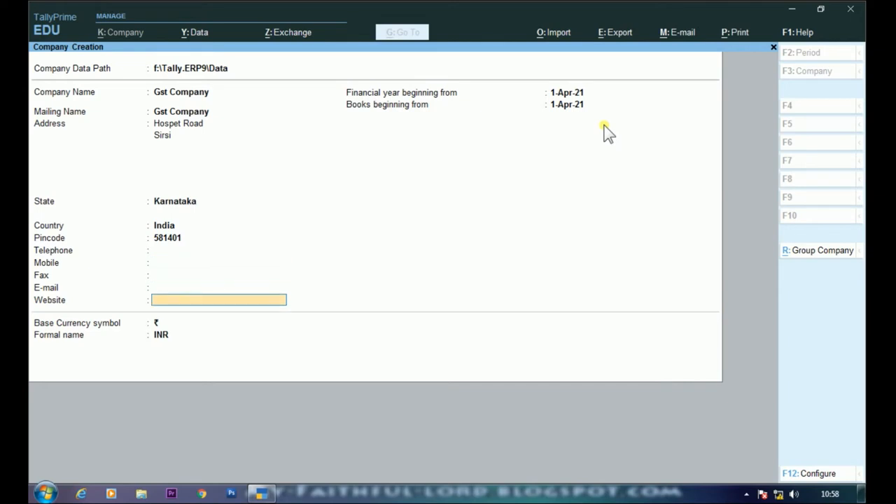
key("Return")
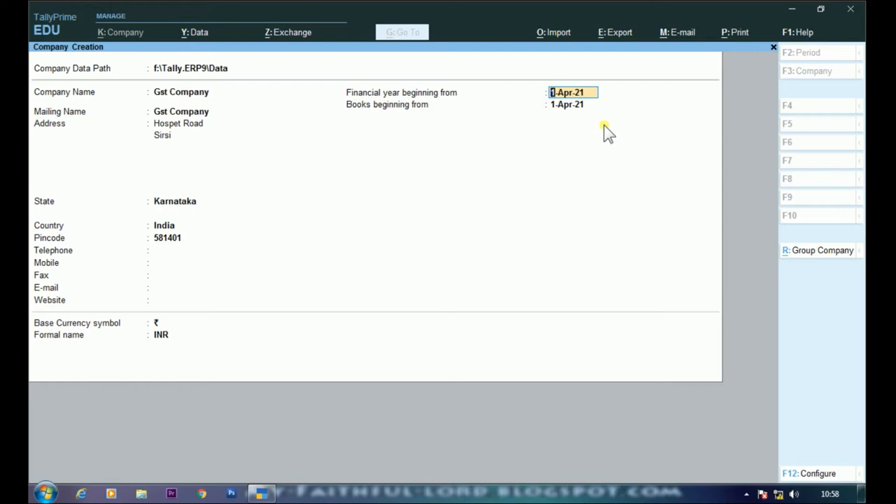
key("Return")
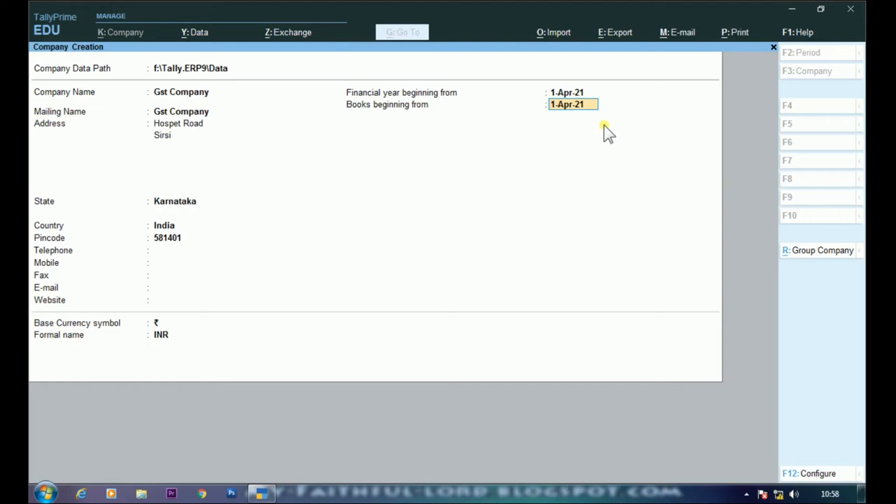
key("Return")
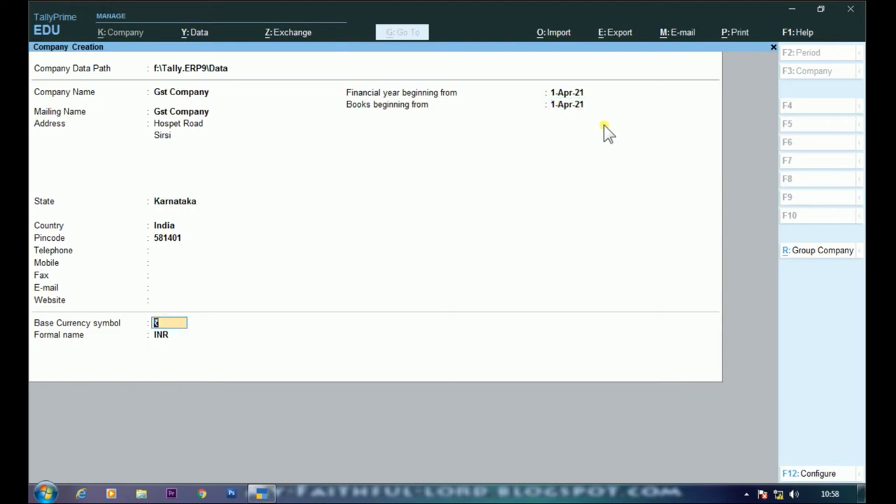
key("Return")
key("Return")
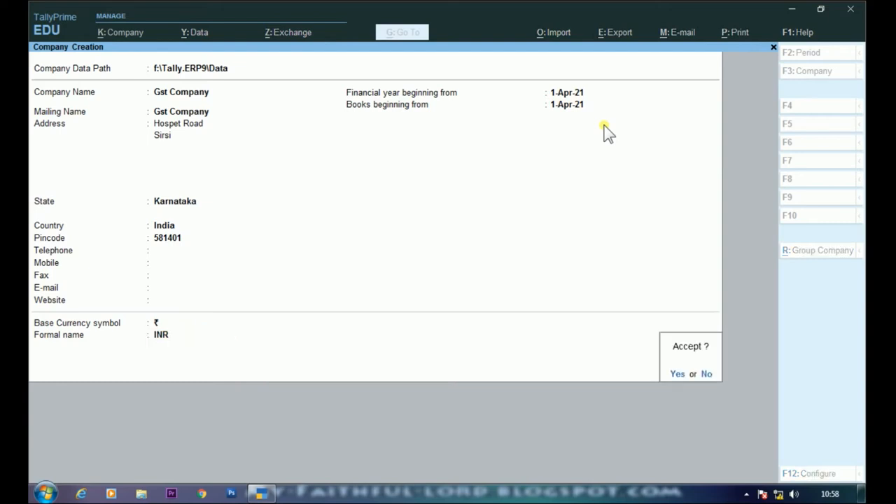
key("Return")
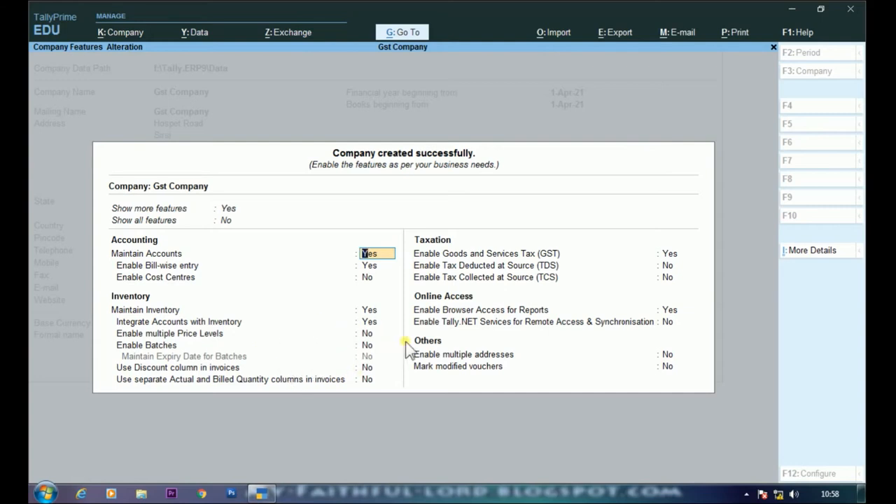
Turn on the invoice discount column, keep GST enabled, and leave TDS, TCS and other features off.
key("Return")
key("Return")
key("Return")
key("Return")
key("Return")
key("Return")
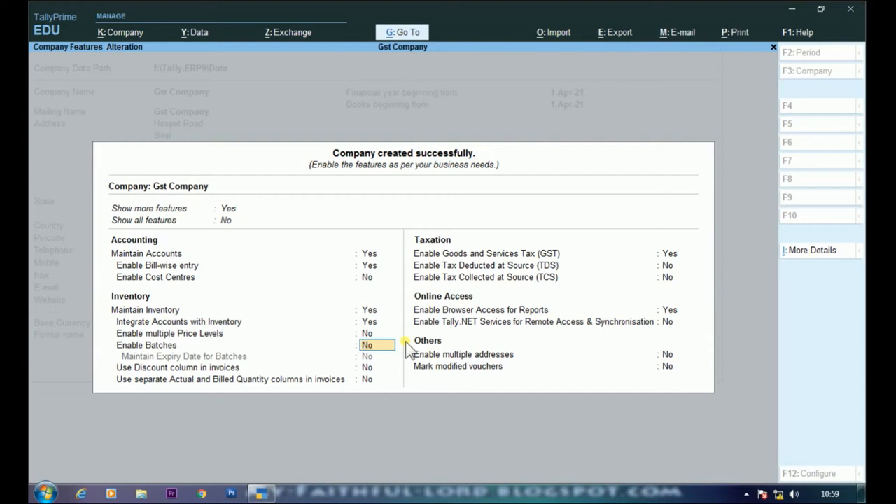
key("Return")
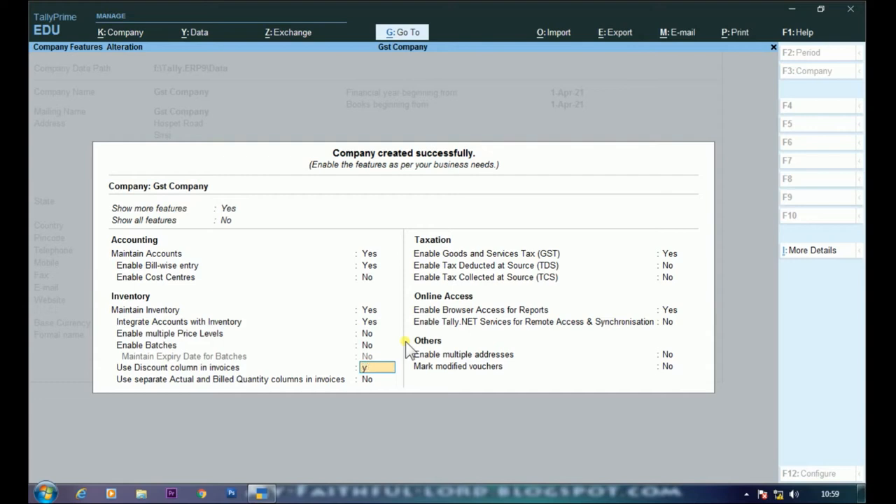
key("y")
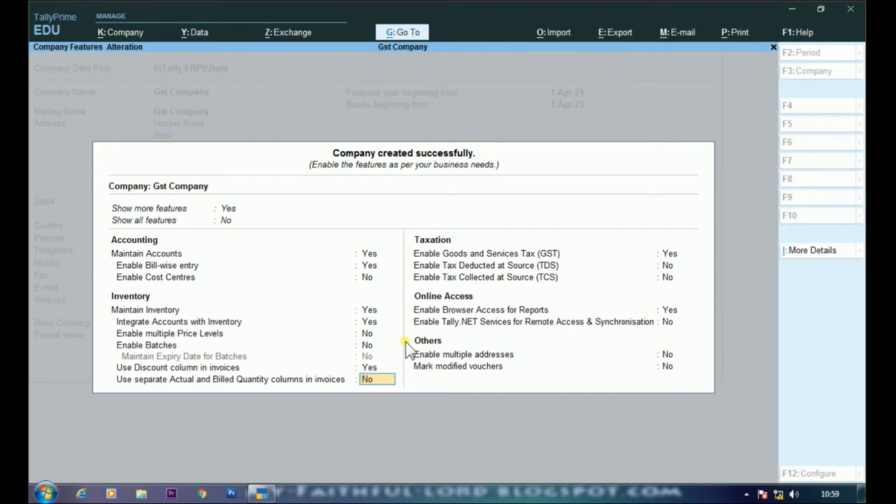
key("Return")
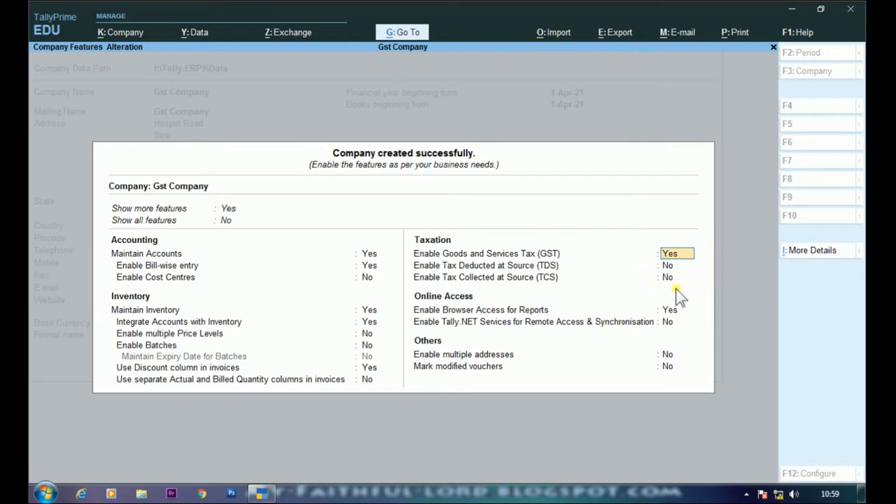
key("Return")
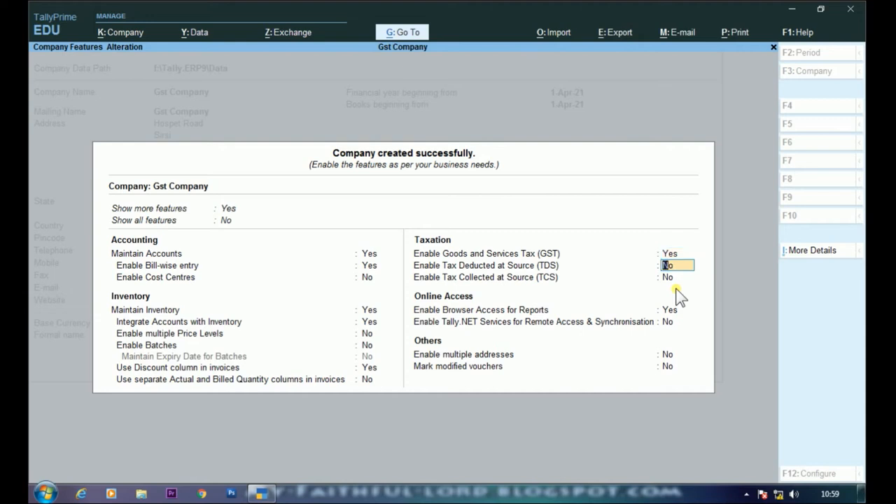
key("Return")
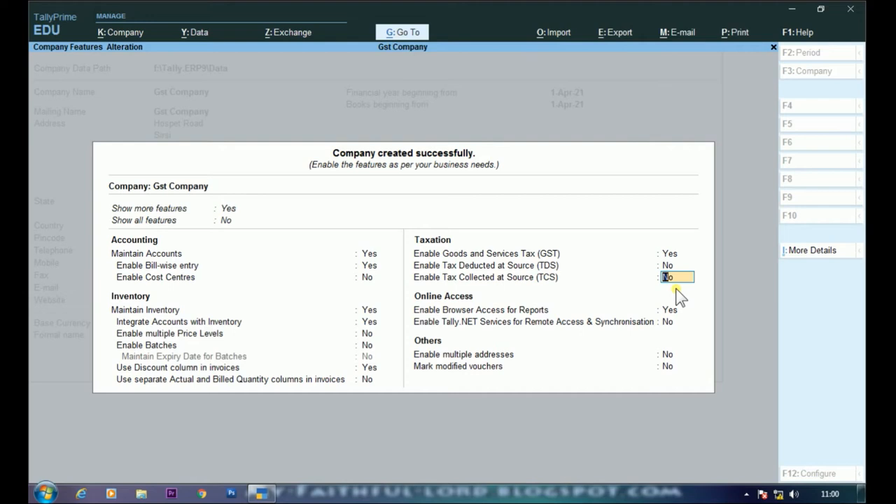
key("Return")
key("Return")
key("Return")
key("Return")
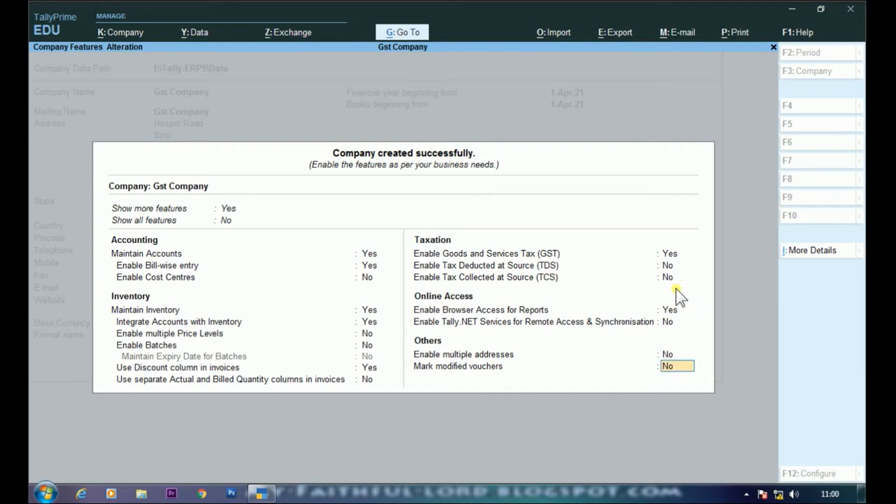
key("Return")
key("Return")
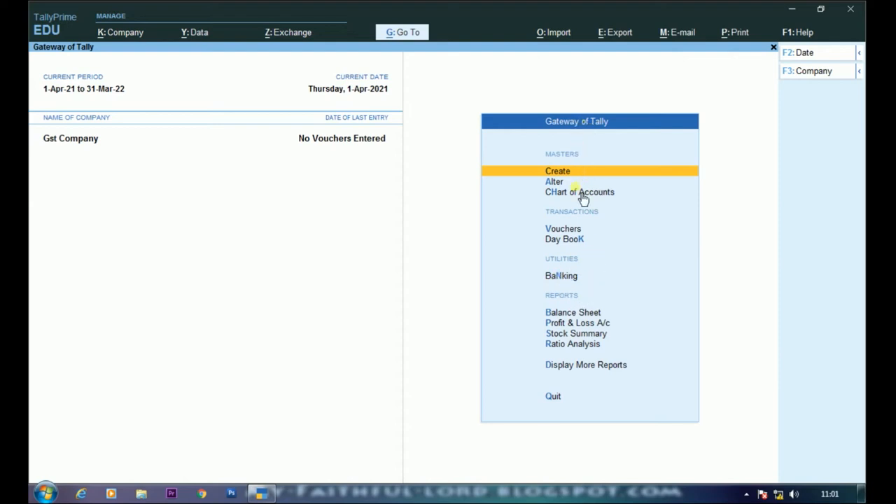
Open the Master Creation list for Gst Company.
key("Return")
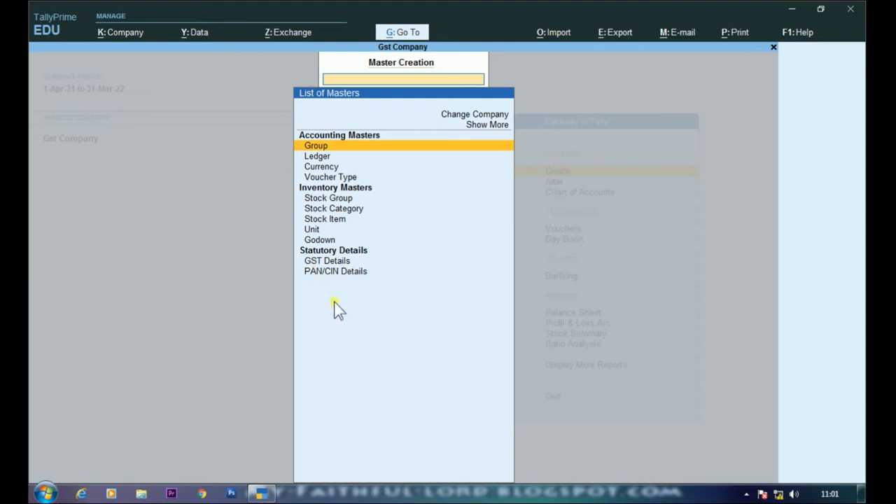
In GST Details, keep Karnataka and Regular registration from 1-Apr-21, and enter the company GSTIN.
key("Down")
key("Down")
key("Down")
key("Down")
key("Down")
key("Down")
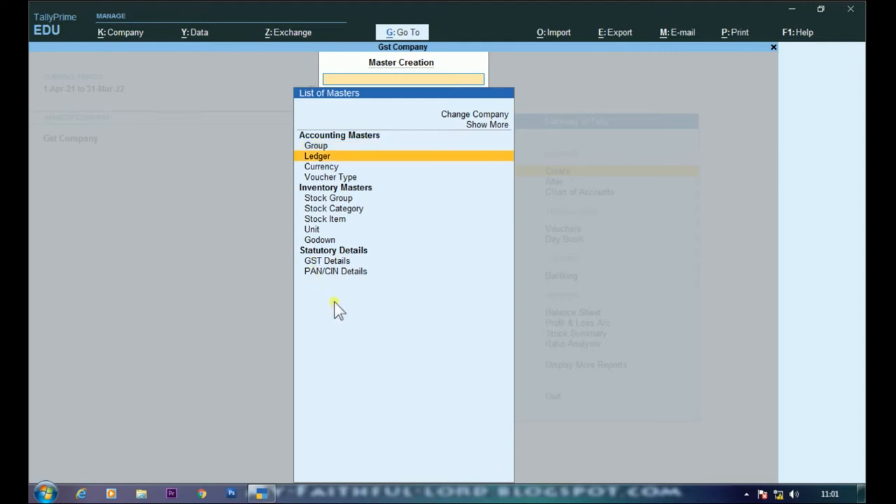
key("Down")
key("Down")
key("Down")
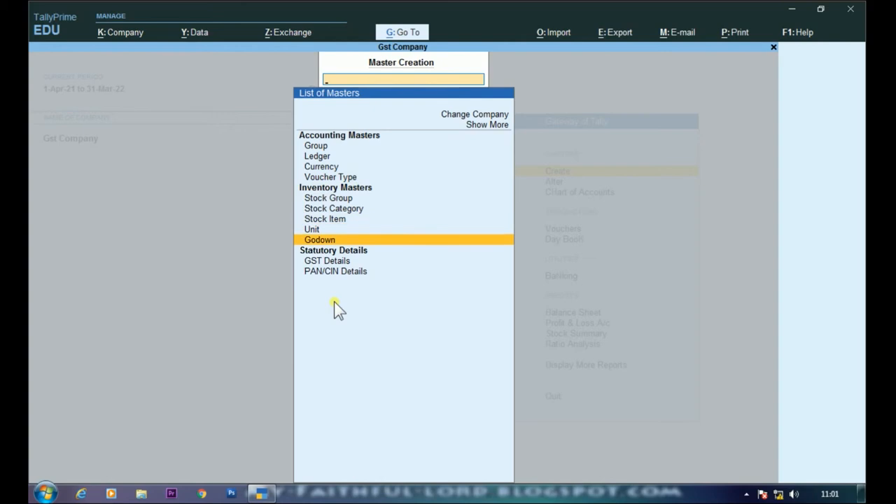
key("Return")
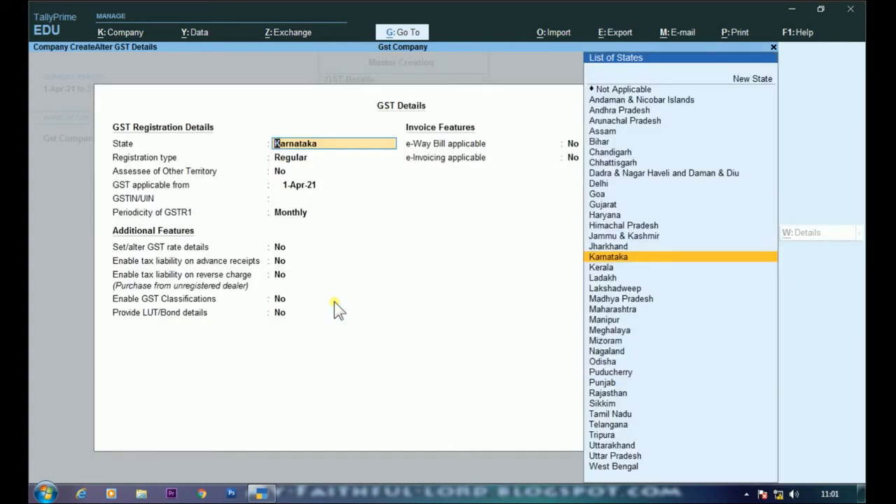
key("Return")
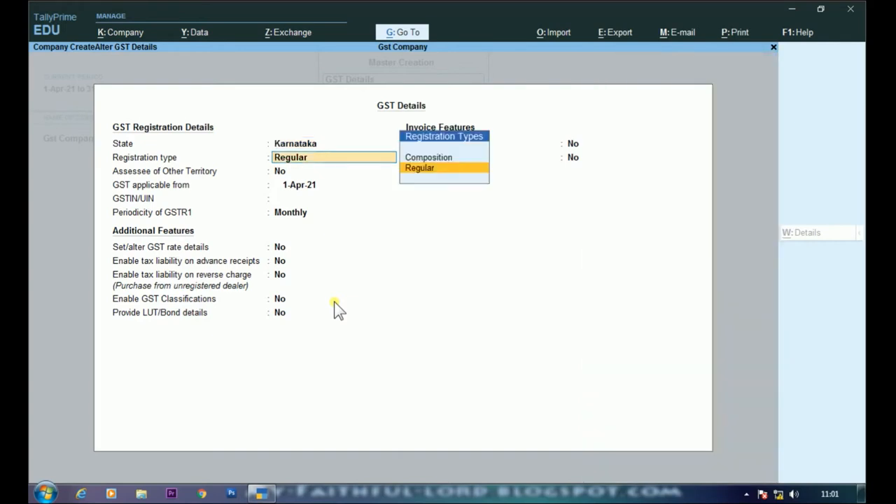
key("Return")
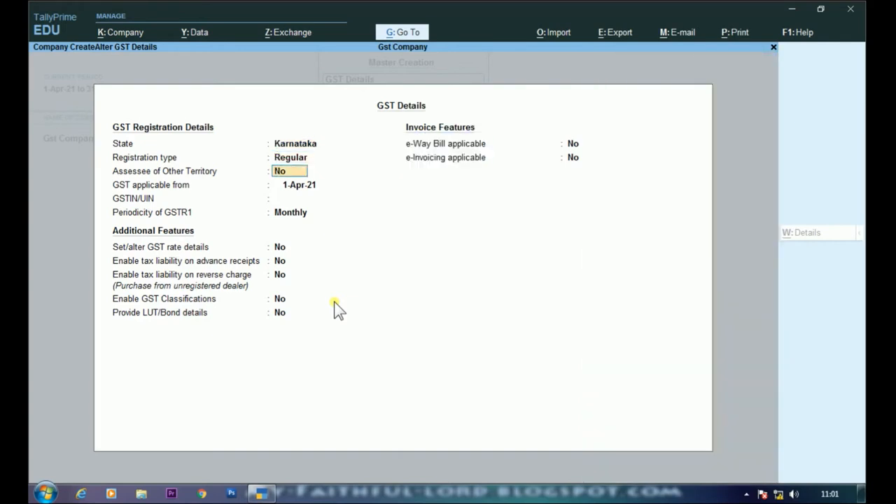
key("Return")
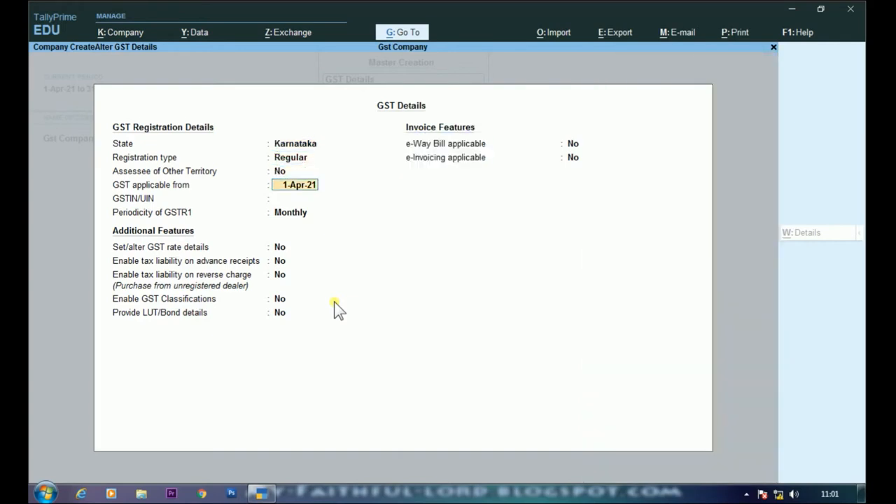
key("Return")
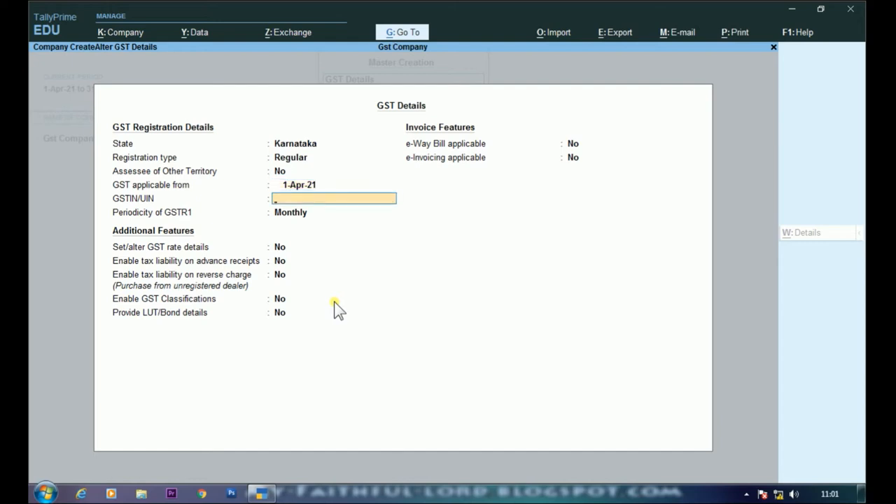
type("29AACPF5403D1Z6")
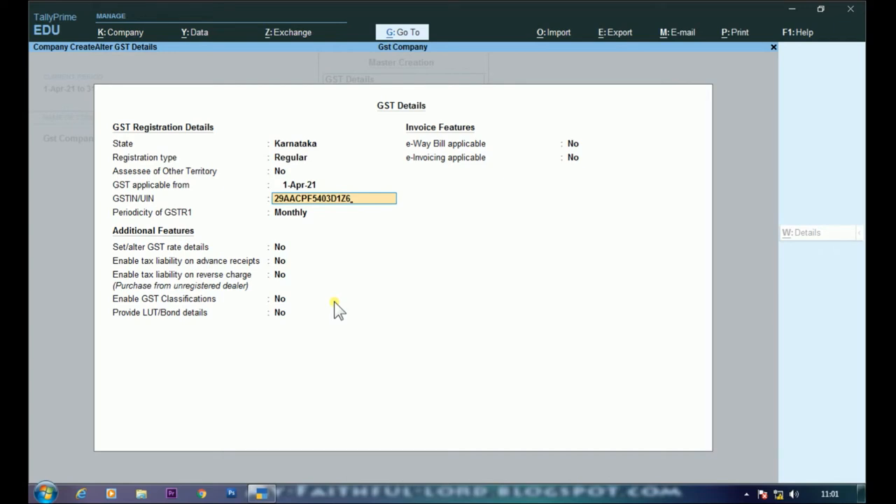
key("Return")
Keep Monthly GSTR1 periodicity with additional GST features, e-Way Bill and e-Invoicing off.
key("Return")
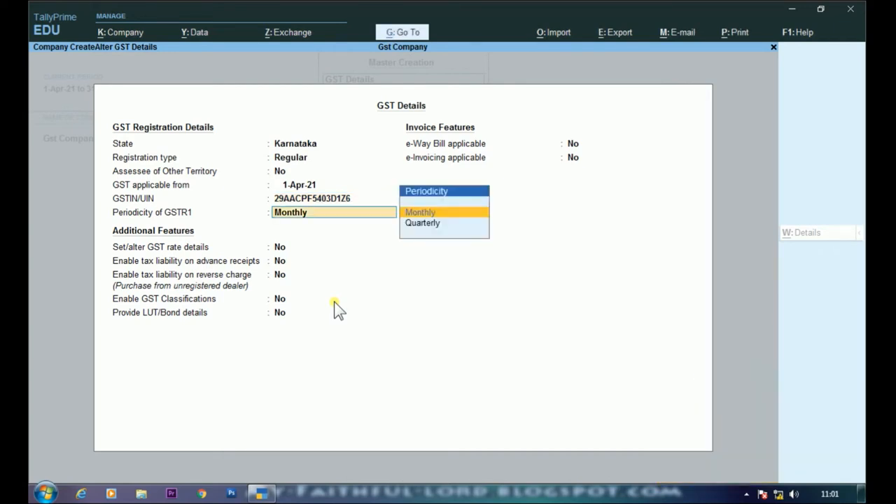
key("Return")
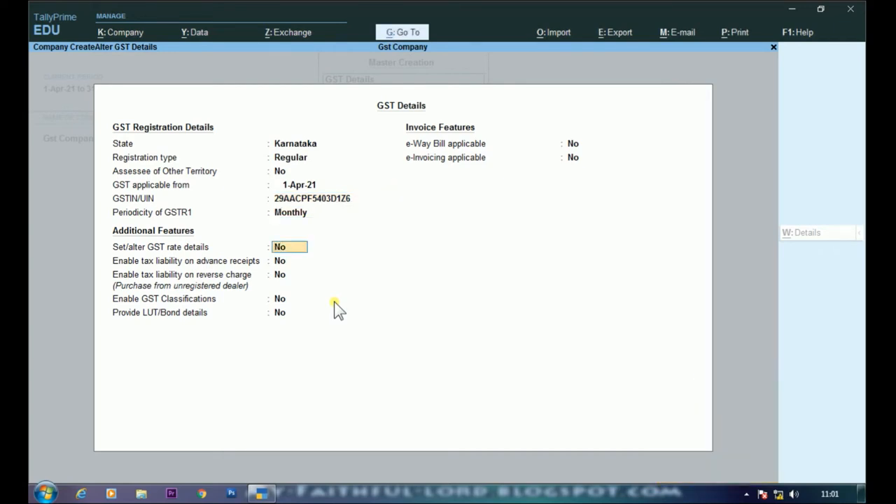
key("BackSpace")
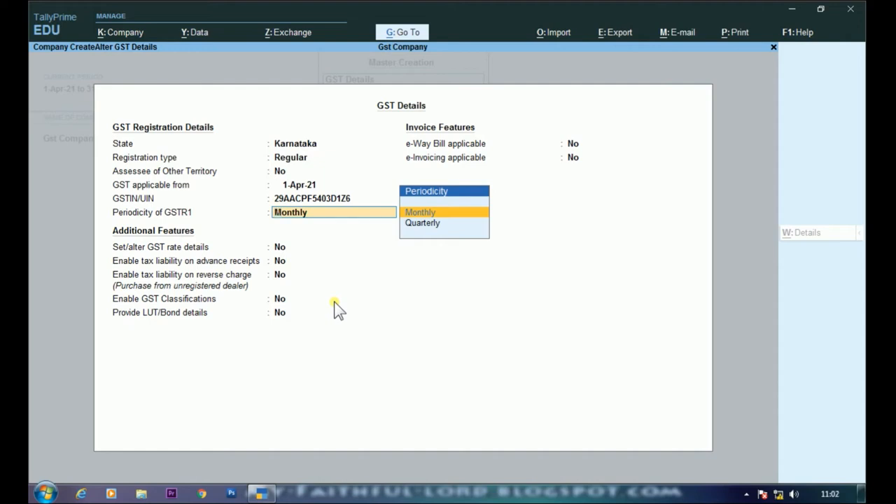
key("Return")
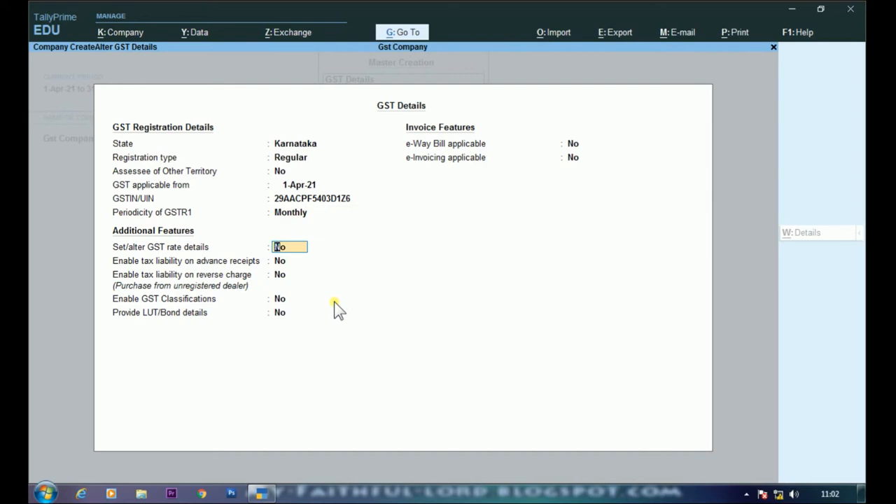
key("Return")
key("Return")
key("Return")
key("Return")
key("Return")
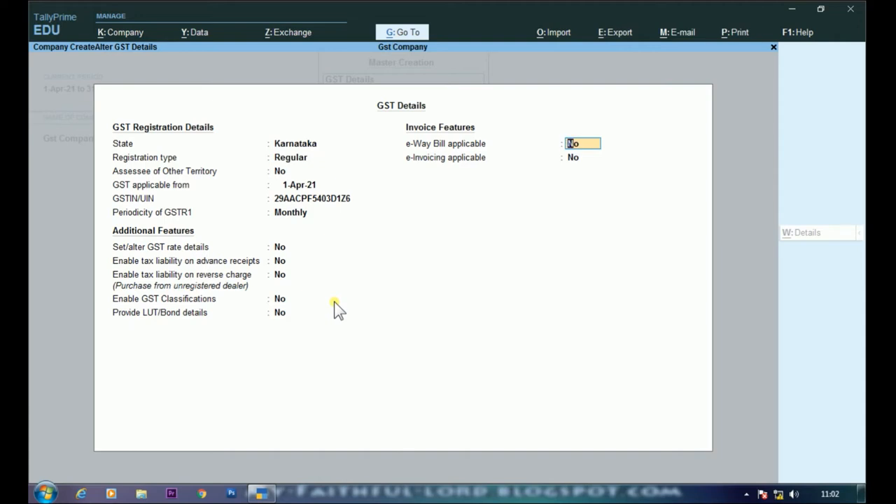
key("Return")
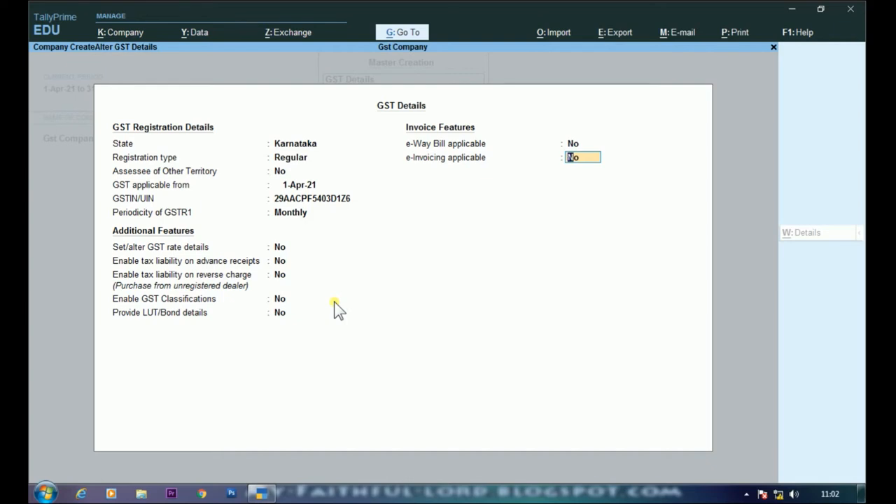
key("Return")
key("Return")
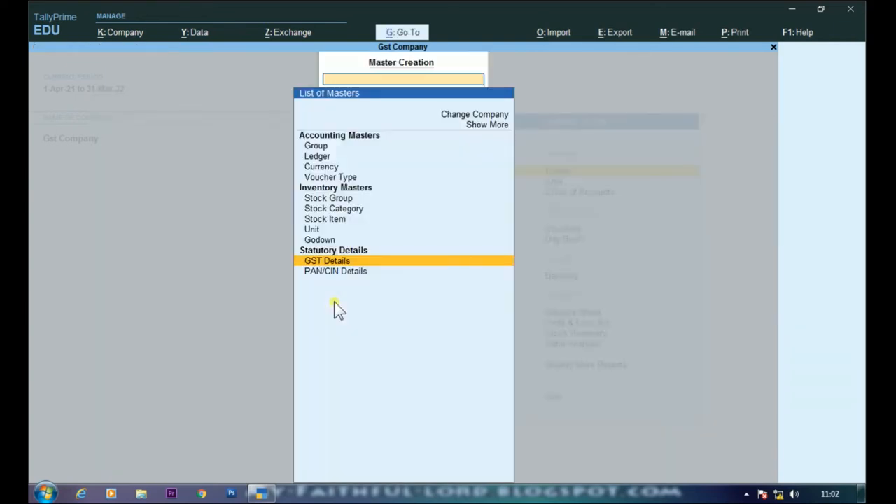
key("Down")
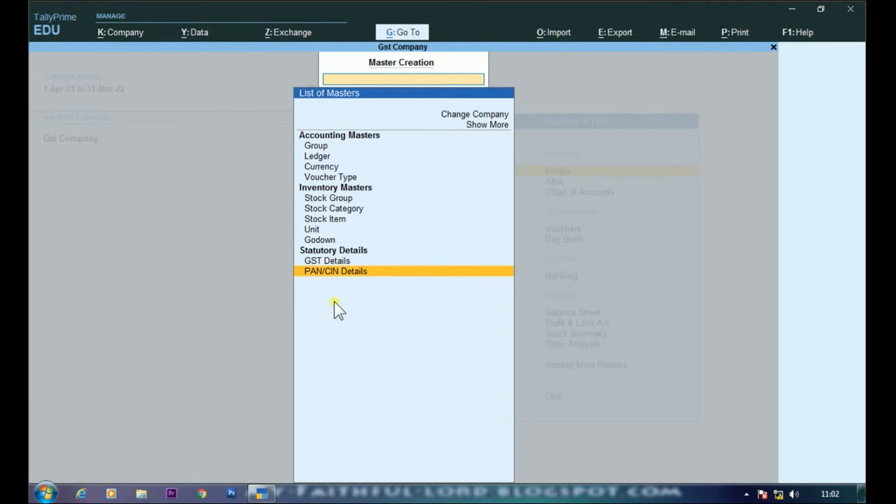
key("Return")
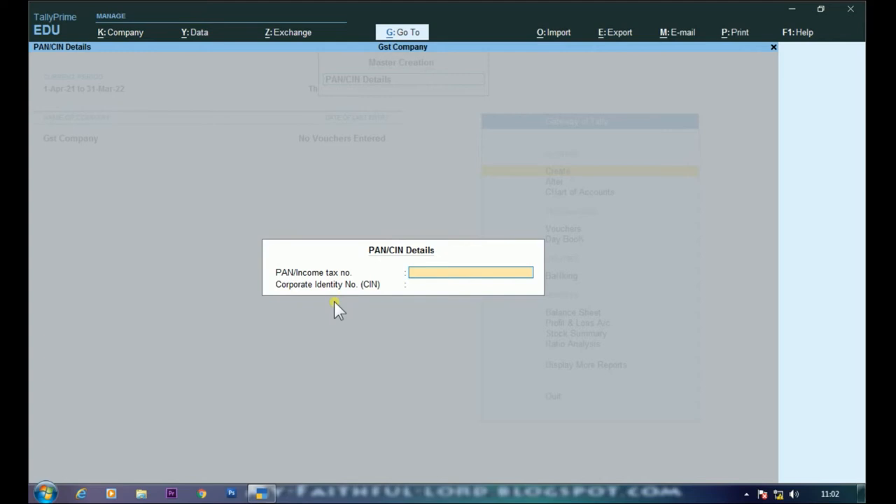
key("Escape")
key("Up")
key("Up")
key("Up")
key("Up")
key("Up")
key("Up")
key("Up")
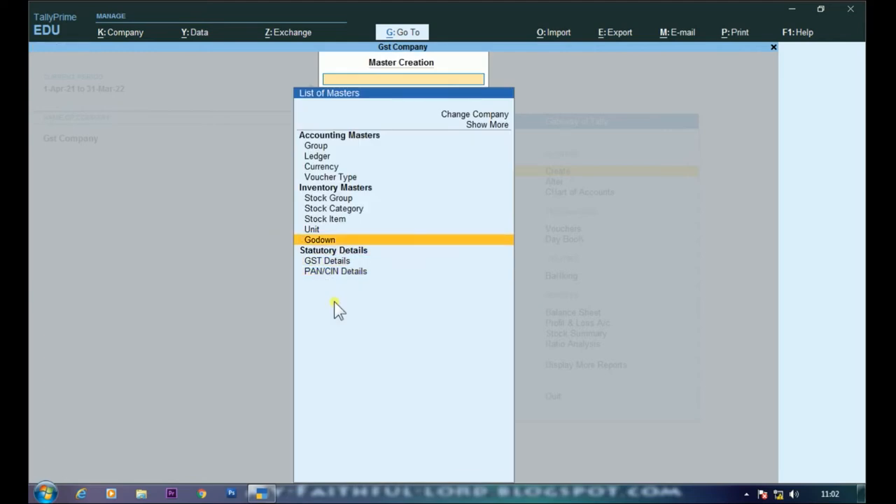
key("Up")
key("Up")
key("Up")
key("Up")
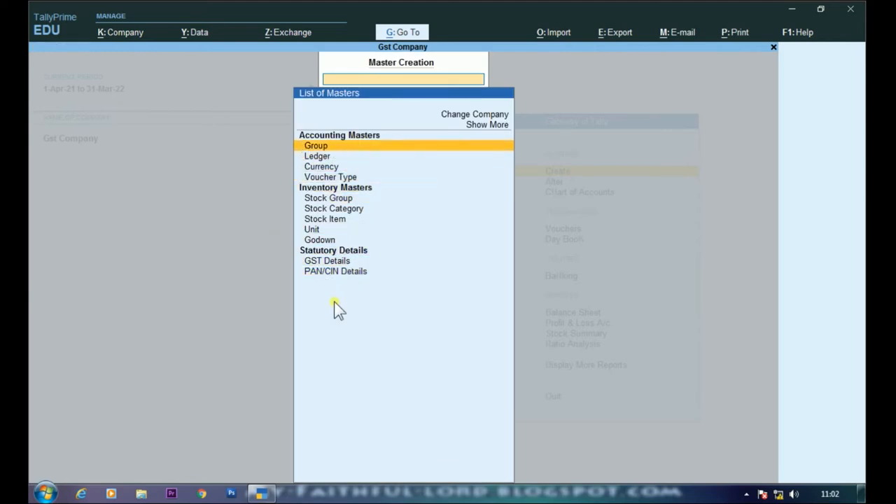
key("Return")
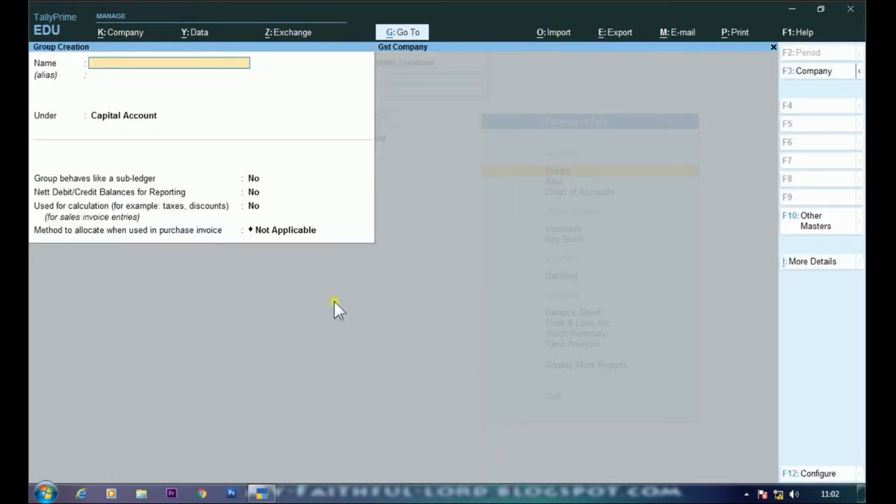
key("Escape")
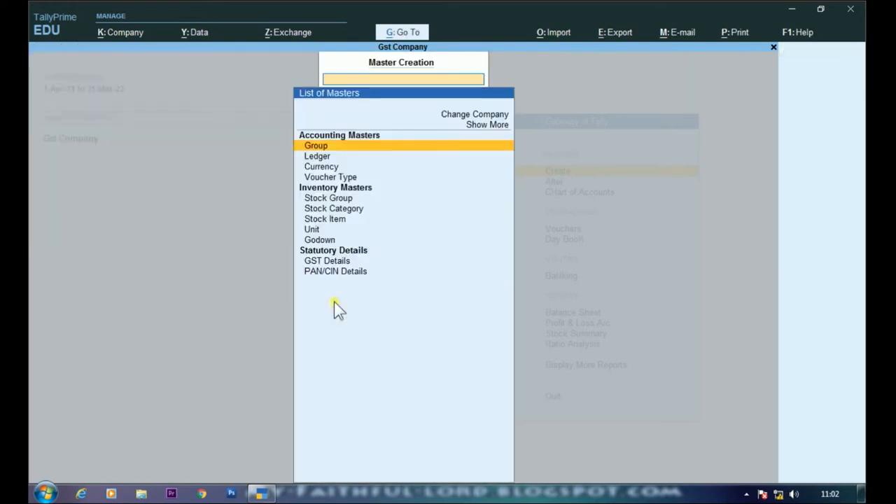
key("Down")
key("Up")
key("Return")
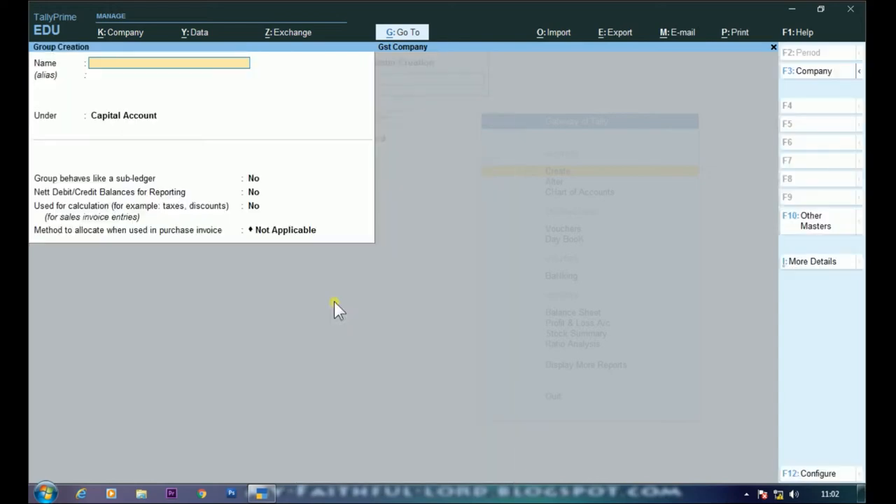
key("Escape")
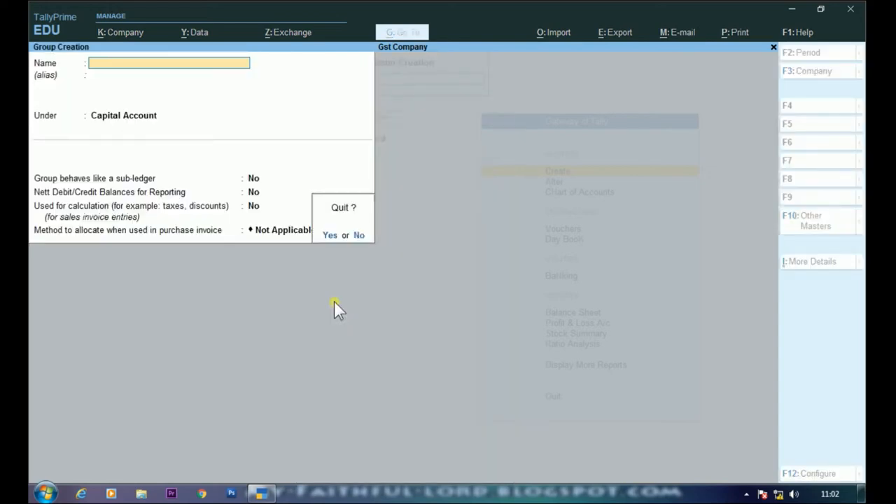
key("y")
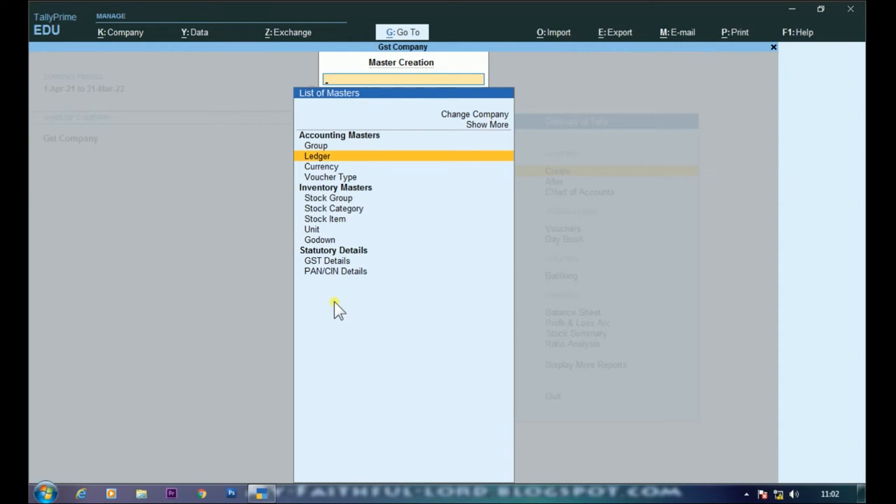
key("Return")
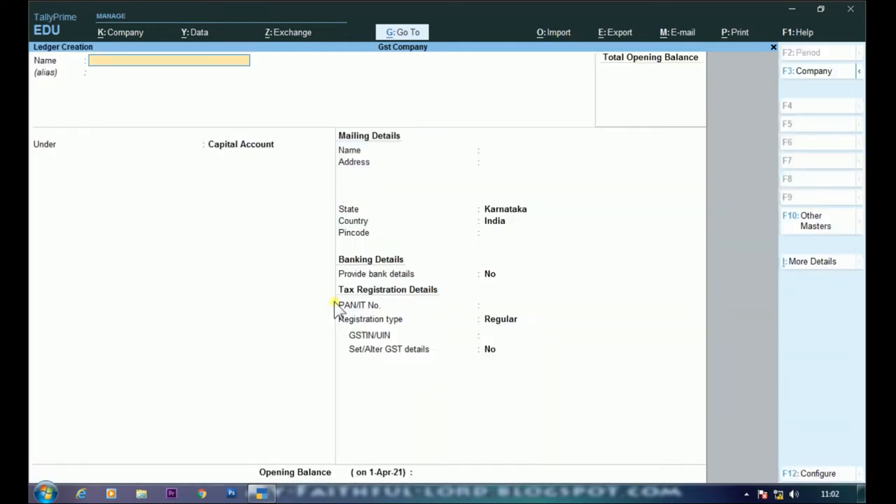
key("Escape")
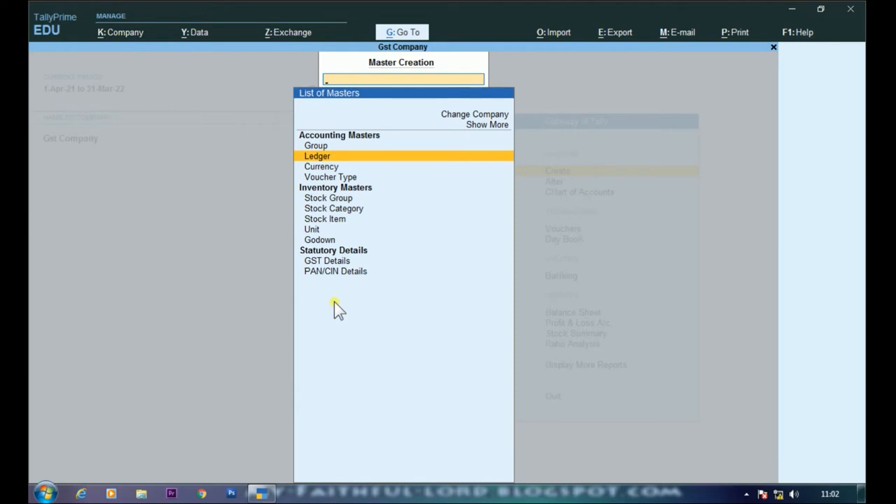
key("Down")
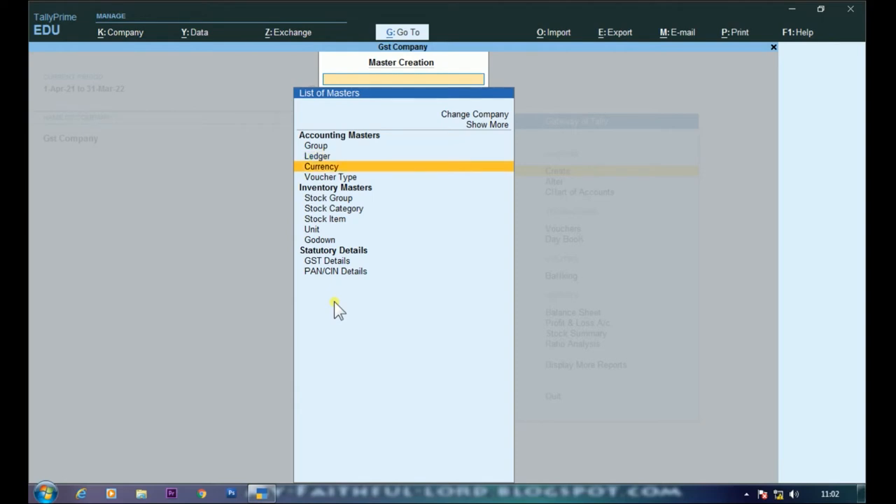
key("Return")
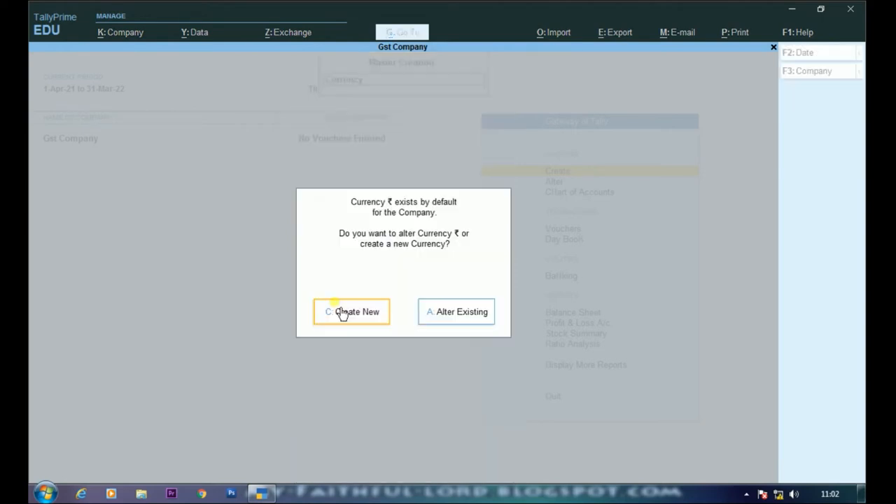
key("Escape")
key("Down")
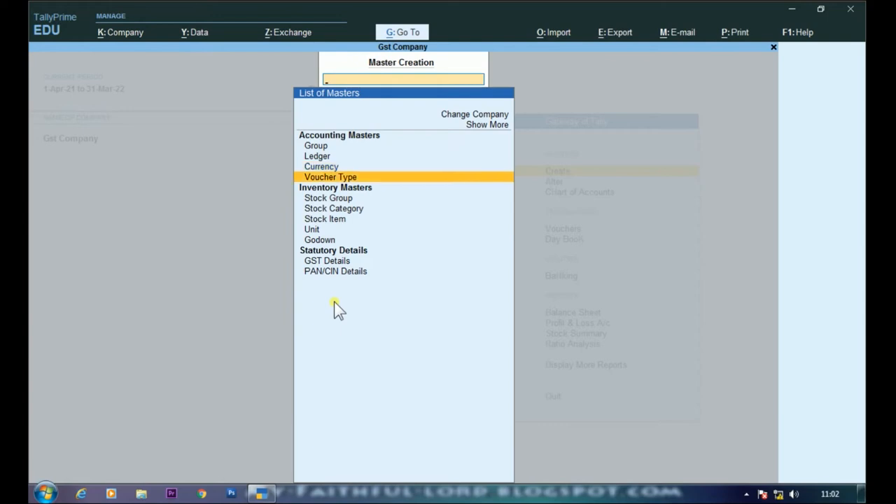
key("Return")
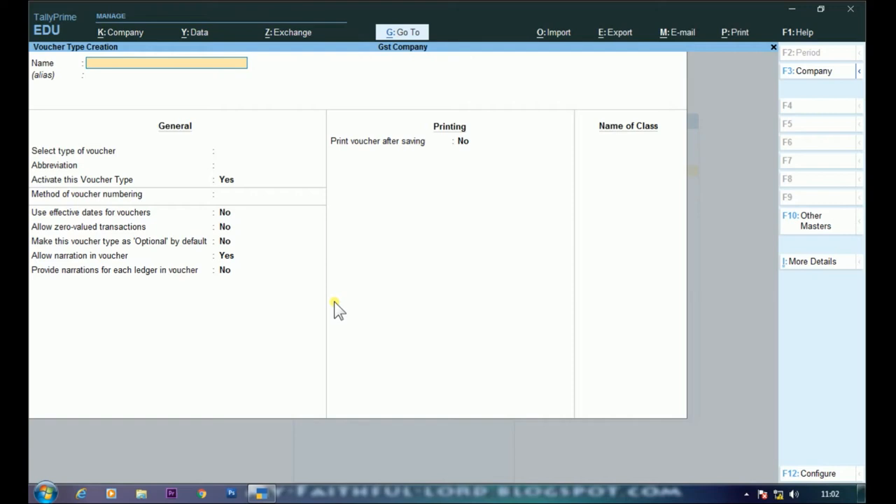
key("Escape")
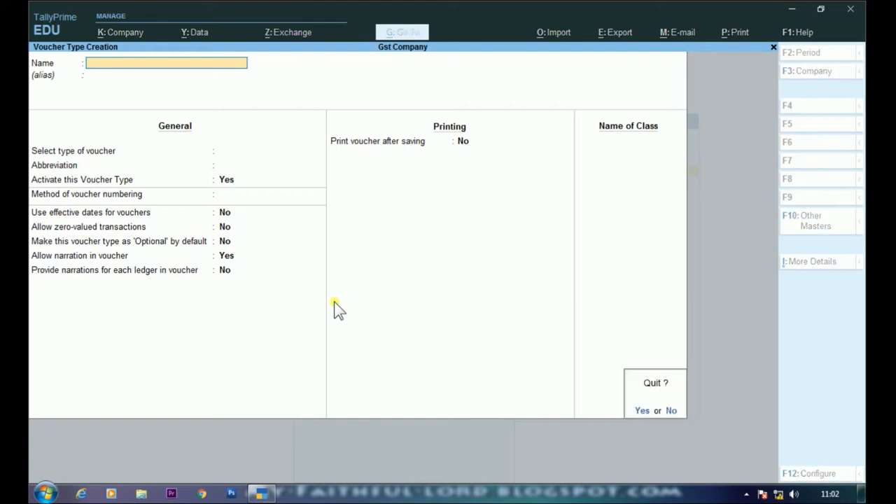
key("Return")
key("Up")
key("Up")
key("Up")
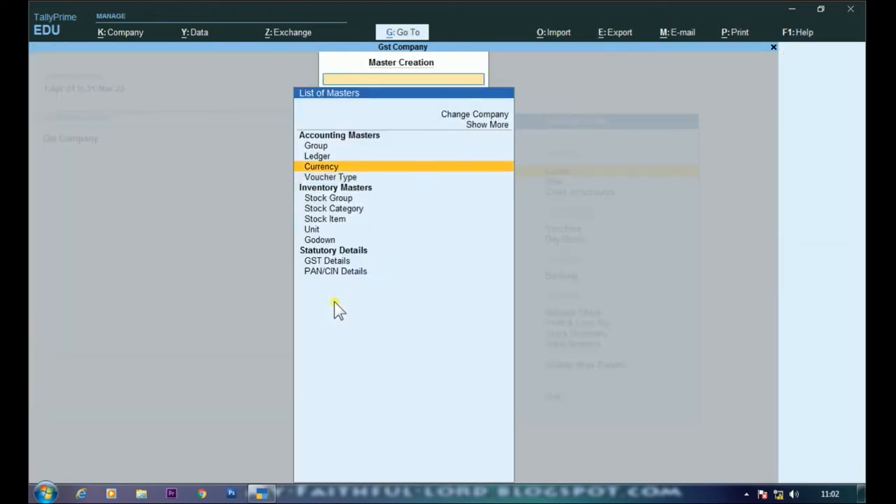
key("Down")
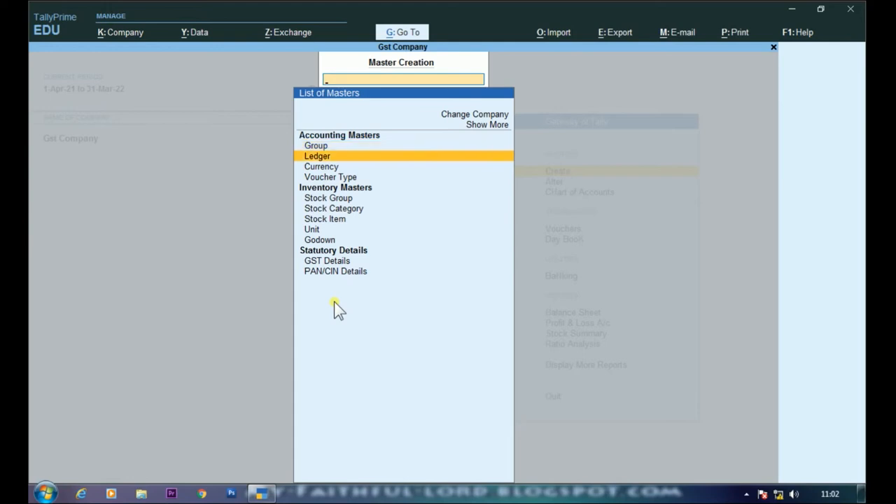
Create Purchase A/c under Purchase Accounts, GST Applicable, supply type Goods, no opening balance.
key("Return")
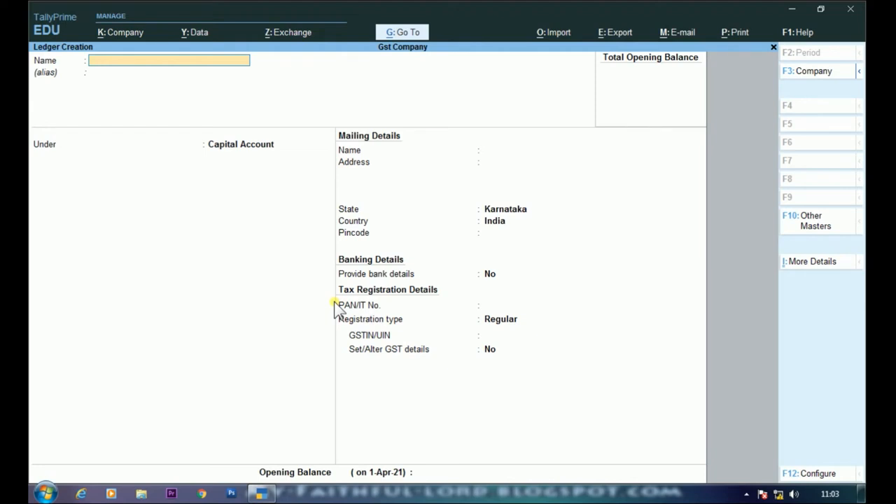
type("Purchase A/c")
key("Return")
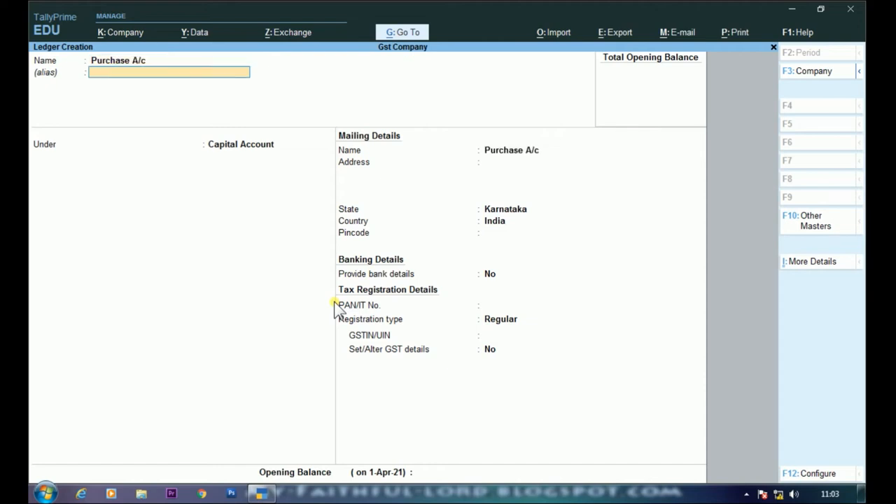
key("Return")
type("Pur")
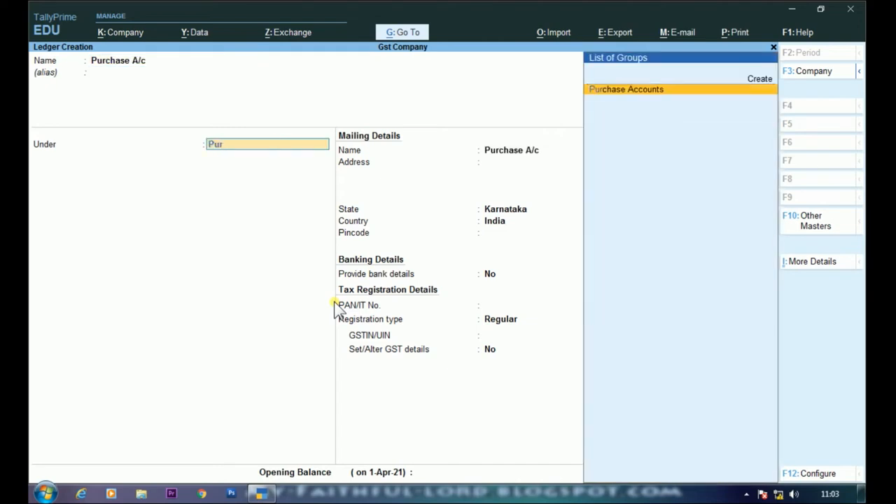
key("Return")
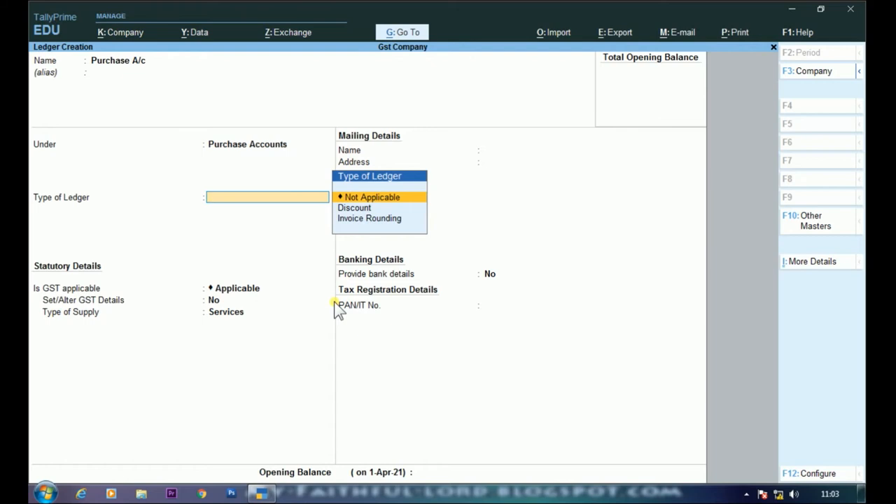
key("Return")
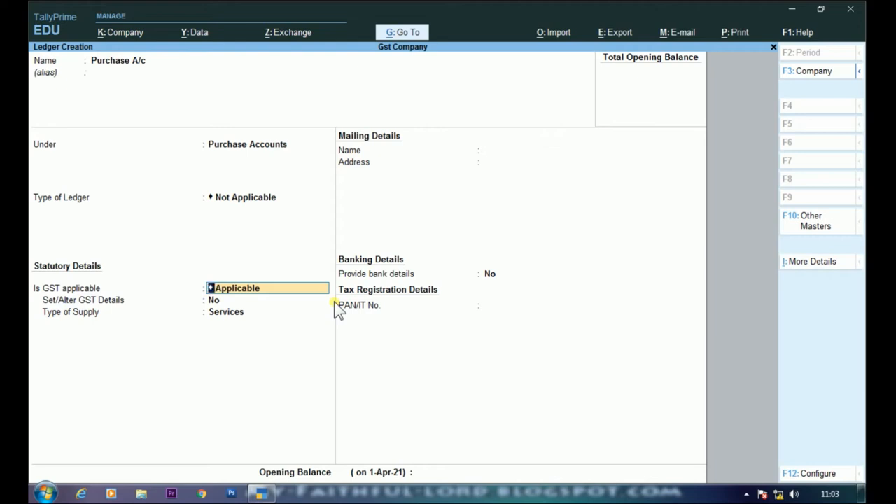
key("Return")
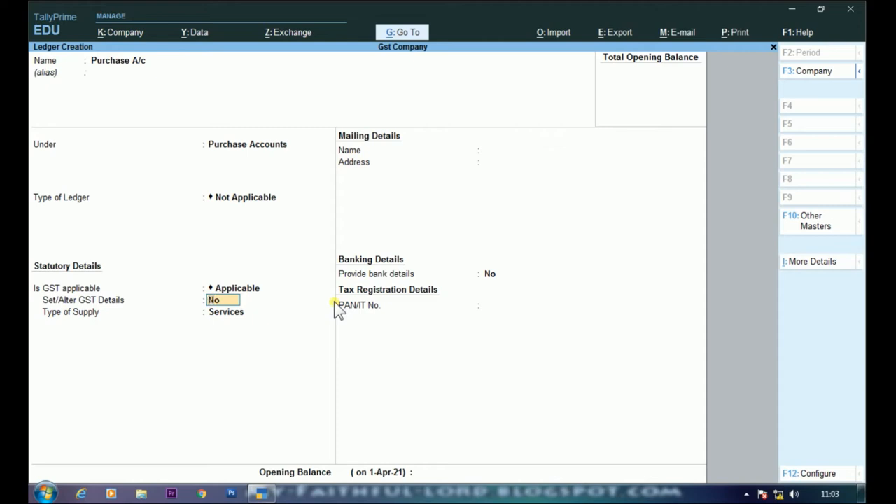
key("Return")
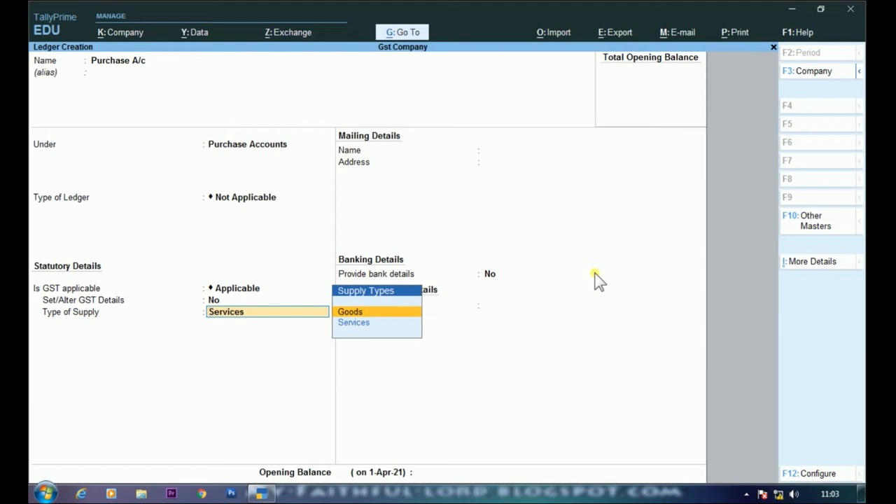
key("Return")
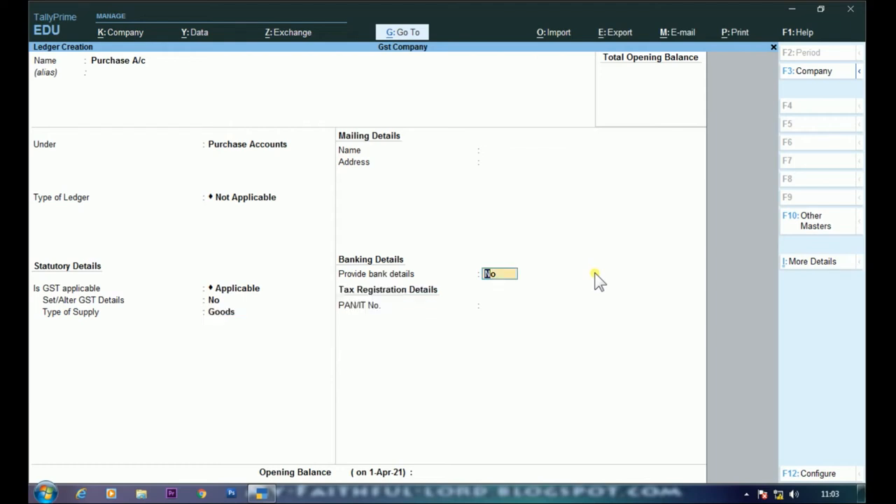
key("Return")
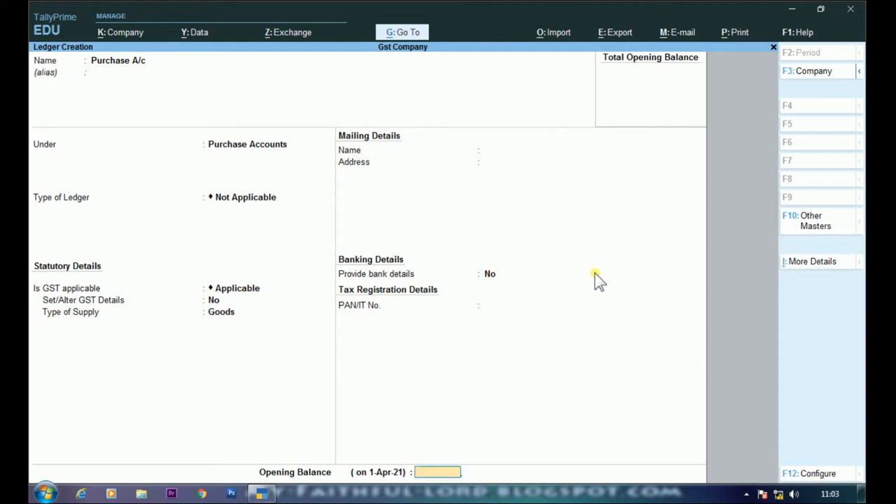
key("Return")
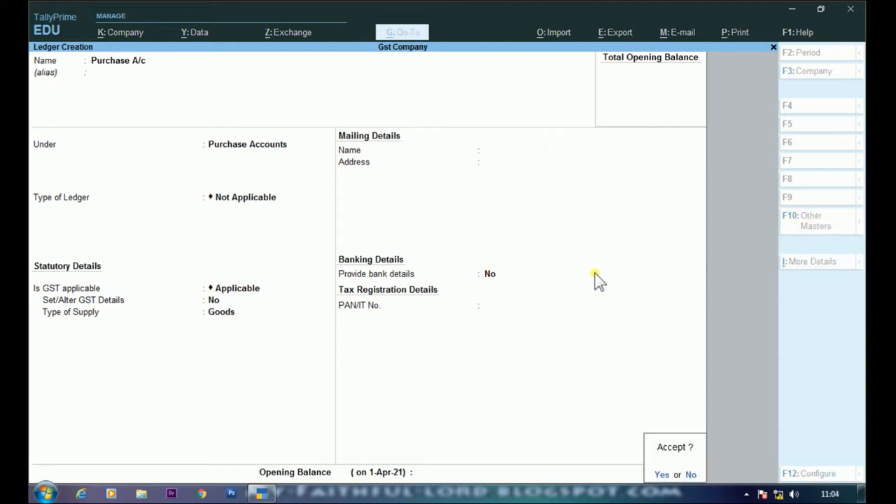
key("Return")
Create Sales A/c under Sales Accounts, GST Applicable, GST details unchanged, supply type Goods.
type("Sales A/c")
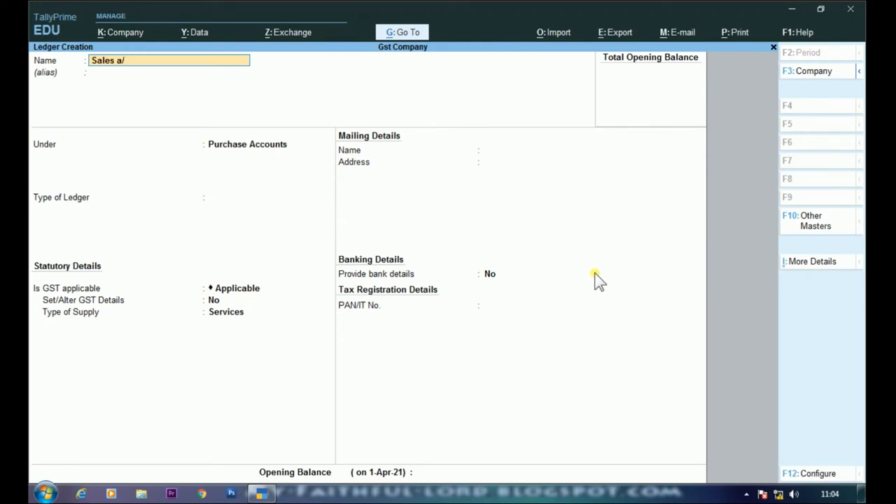
key("Return")
key("Return")
type("Sale")
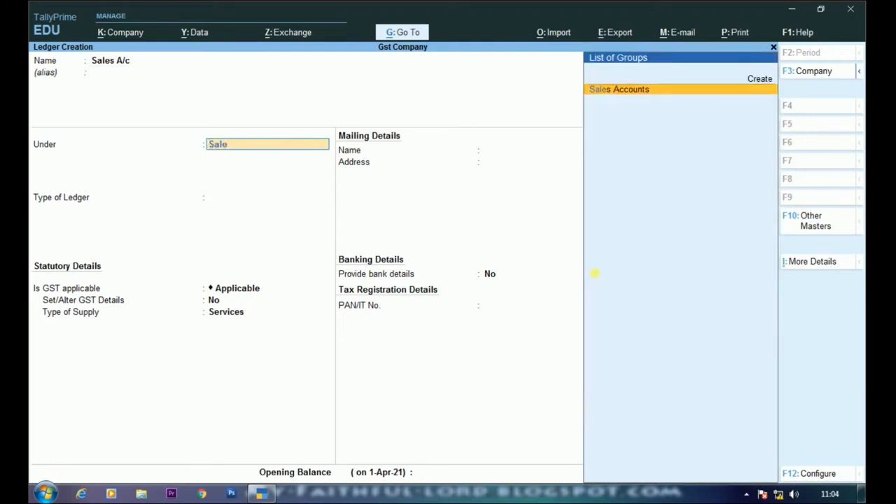
key("Return")
key("Return")
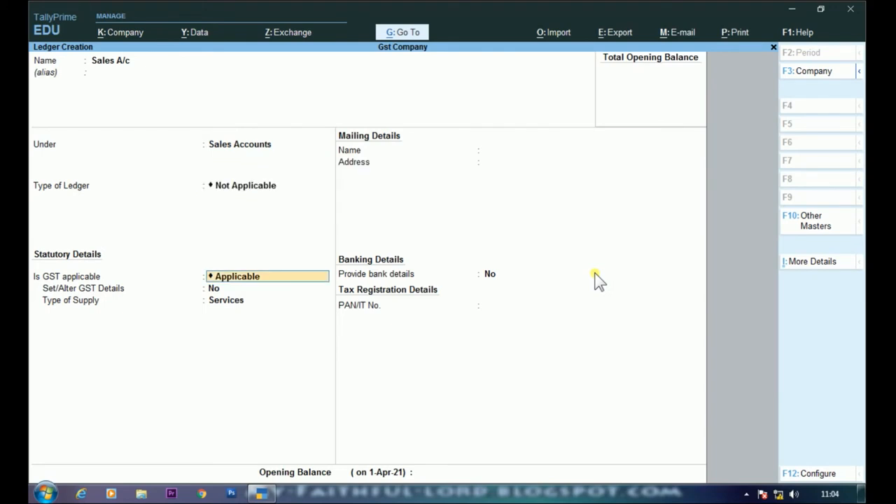
key("Return")
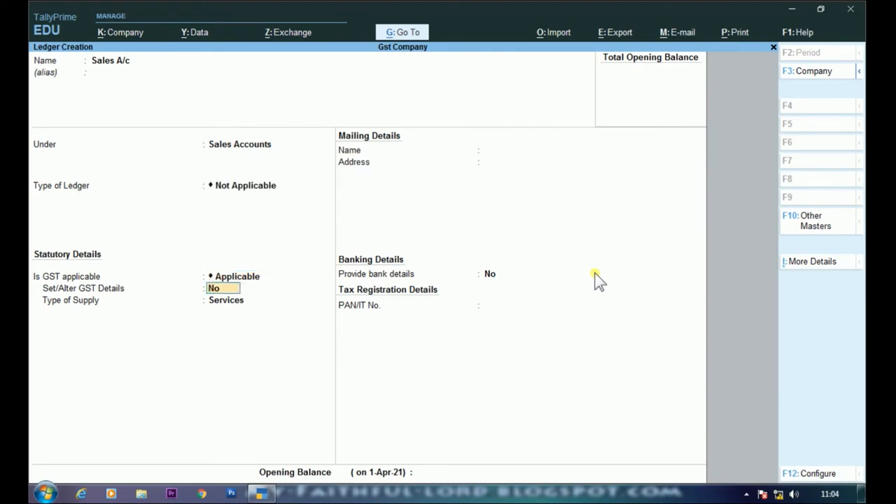
key("Return")
key("Up")
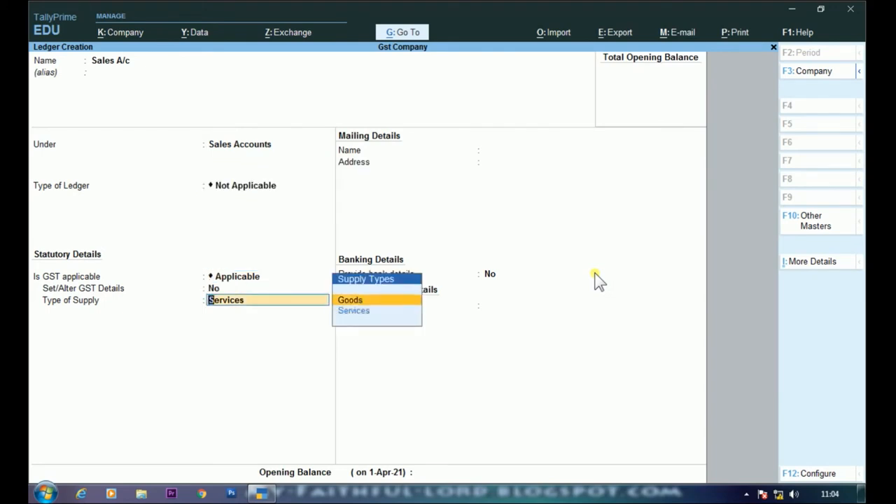
key("Return")
key("Return")
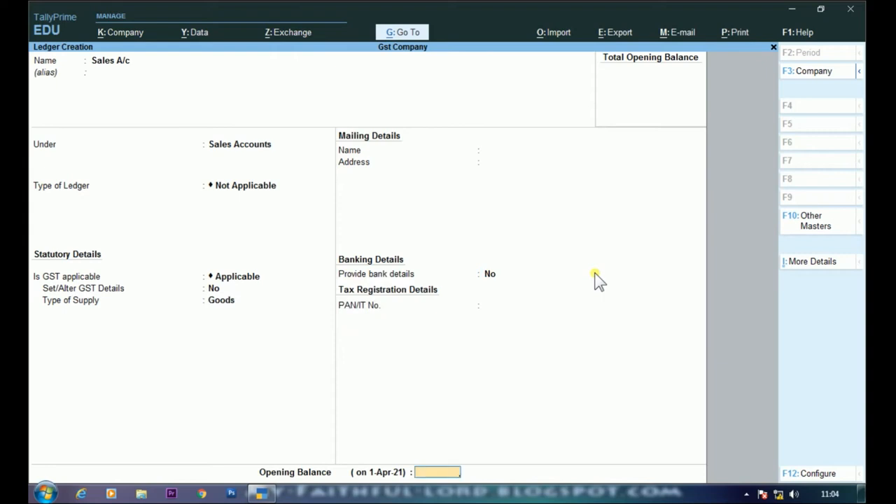
key("Return")
key("y")
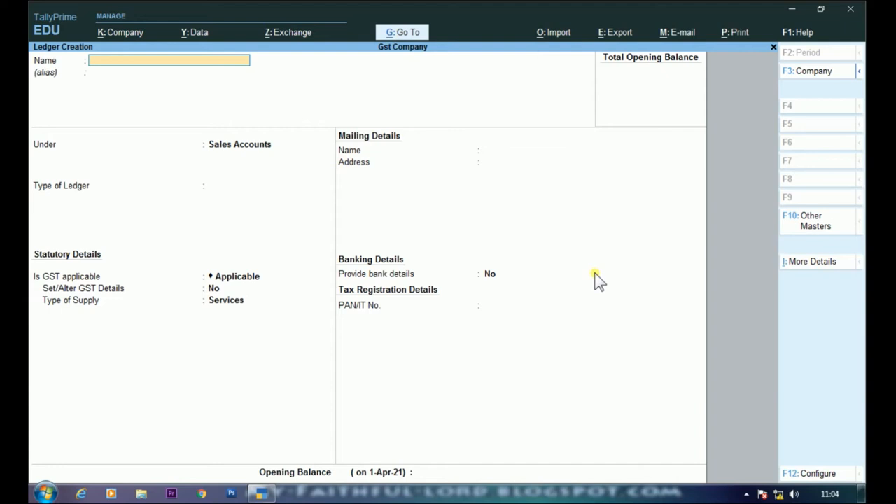
Name the ledger Input Cgst under Duties & Taxes, duty type GST, Central Tax at 0 %.
type("Input Cgst")
key("Return")
key("Return")
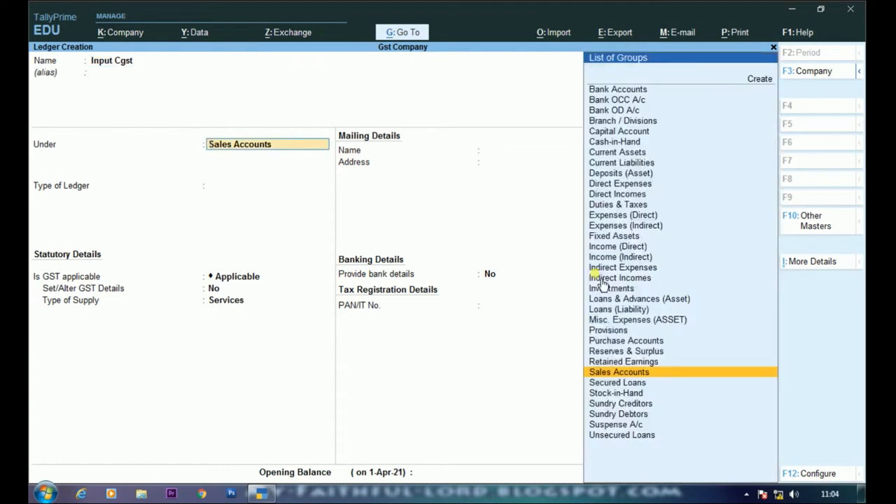
type("Du")
key("Return")
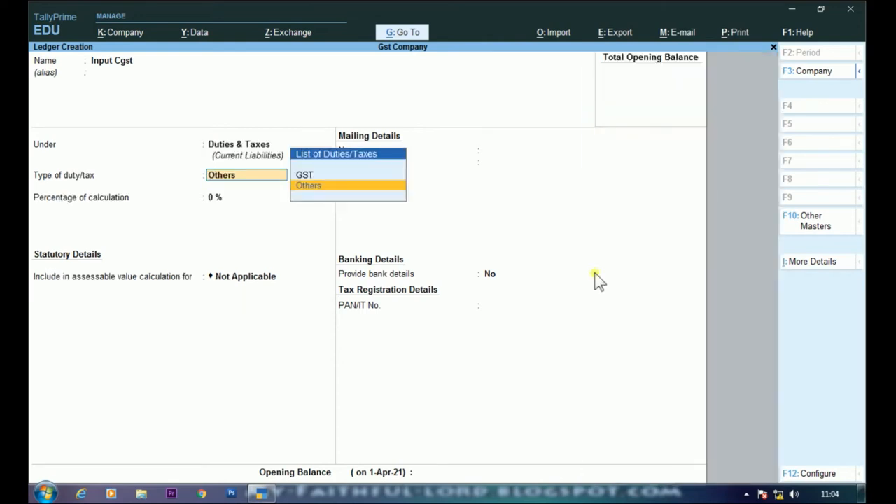
key("Up")
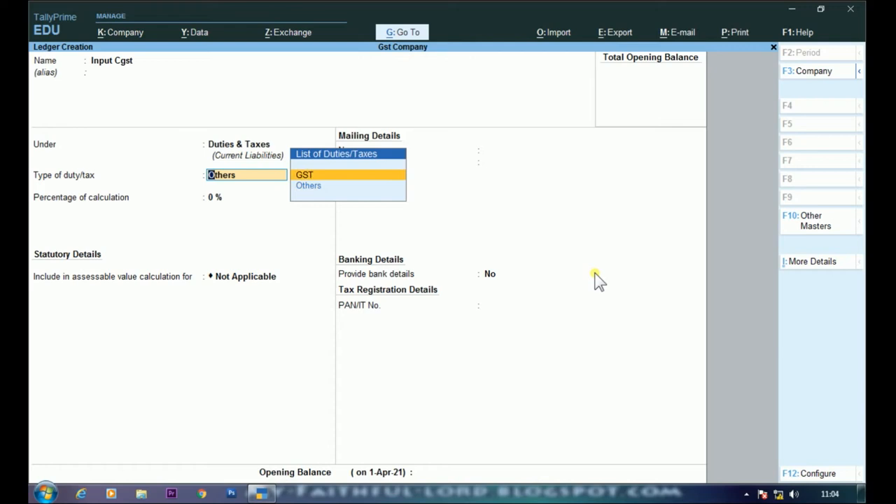
key("Return")
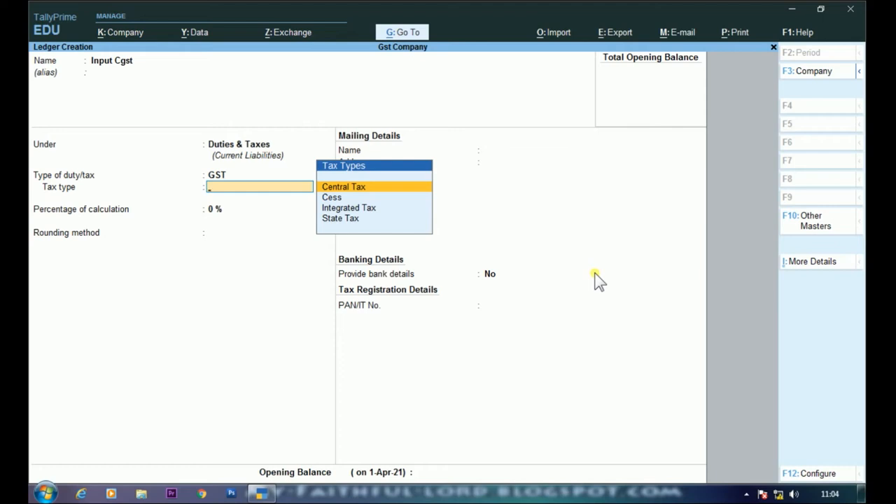
key("Return")
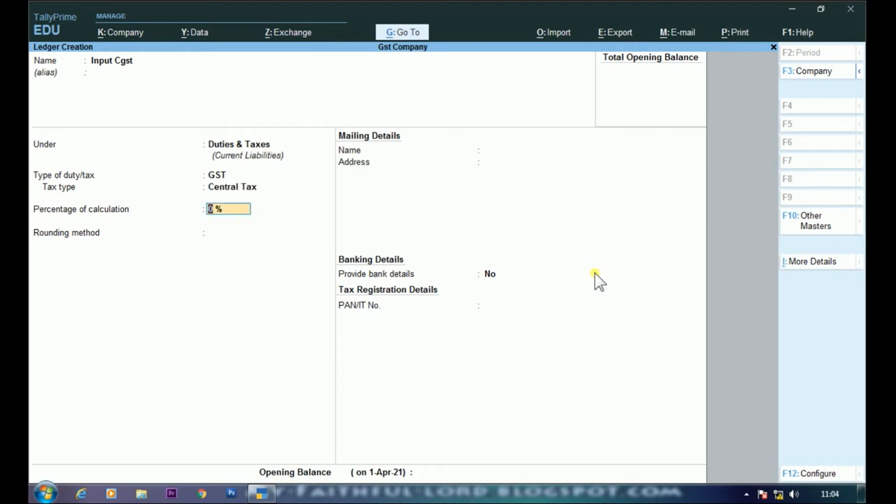
key("Return")
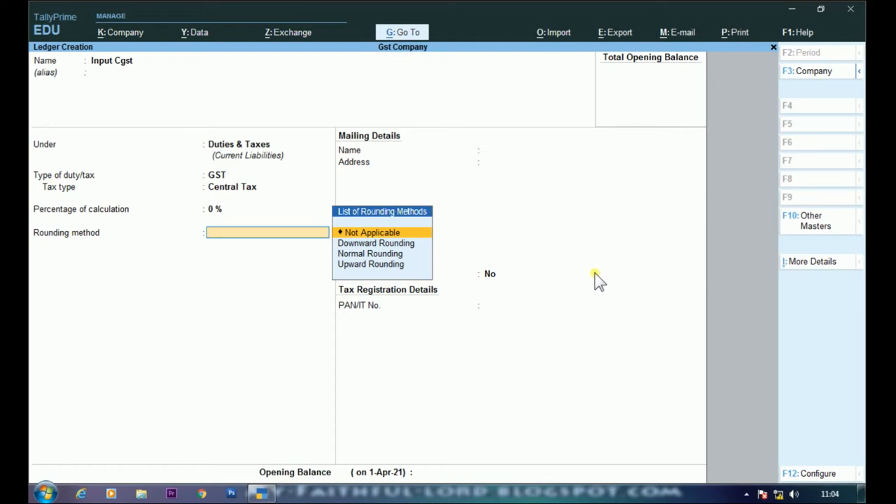
Set normal rounding with a rounding limit of 1 and save the ledger.
key("Down")
key("Down")
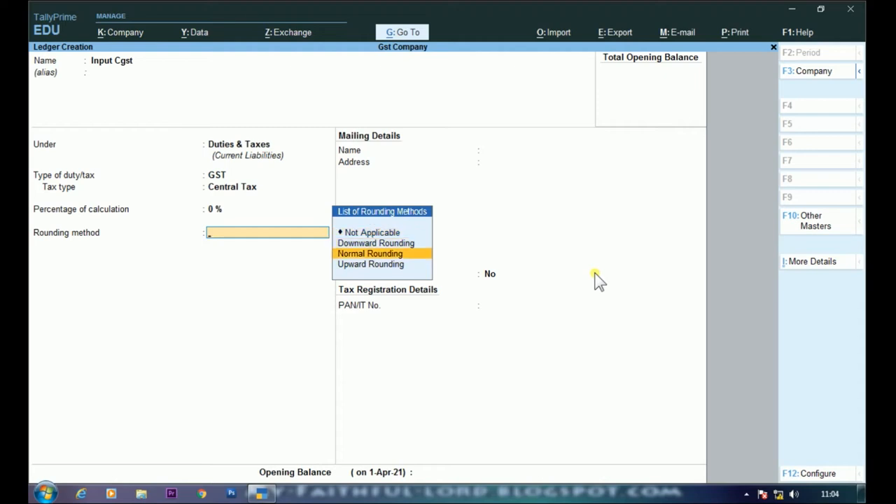
key("Return")
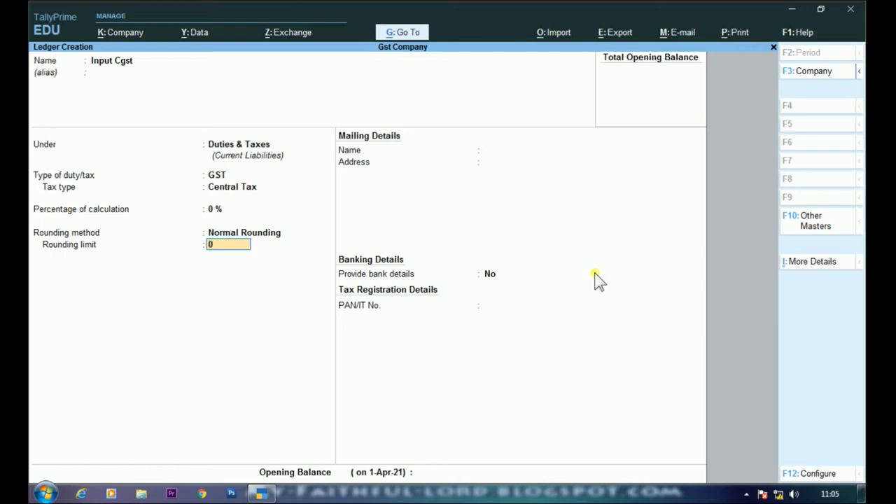
type("1")
key("Return")
key("Return")
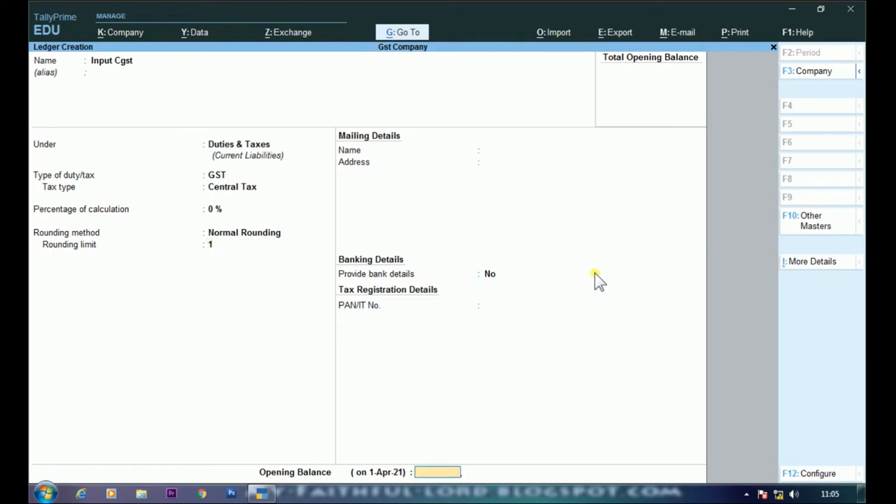
key("Return")
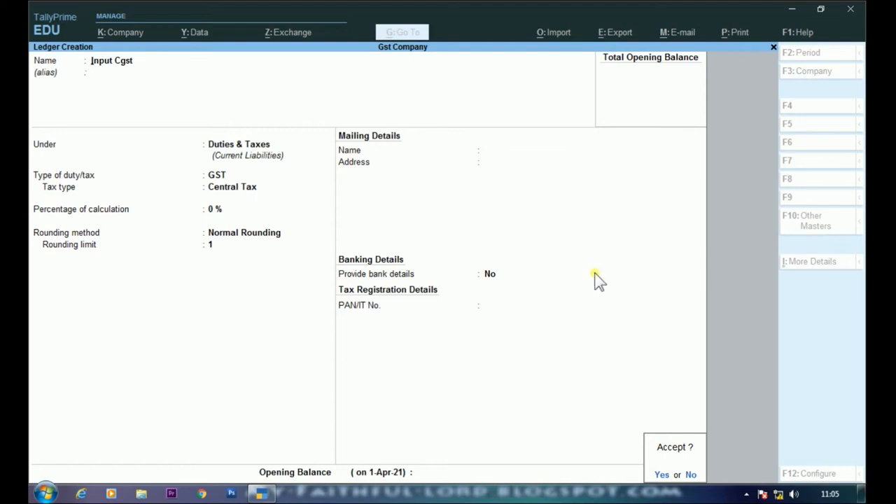
key("Return")
Name the ledger Input Sgst under Duties & Taxes, duty type GST, State Tax at 0 %.
type("In")
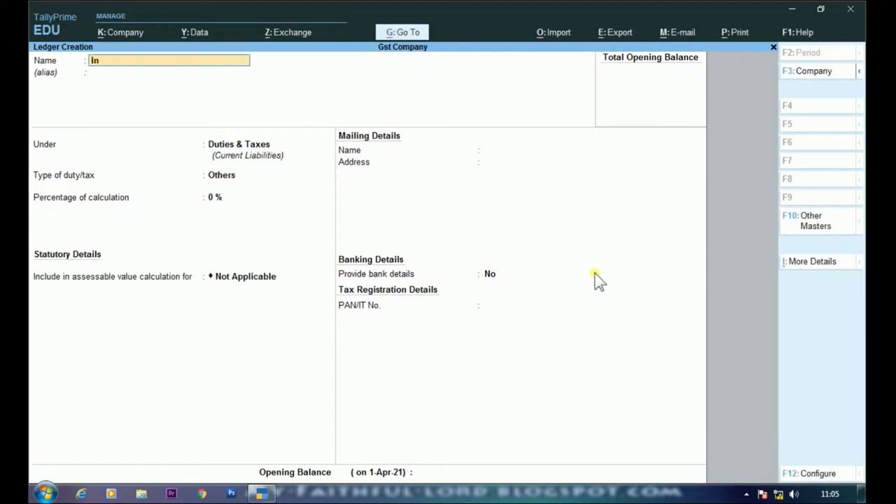
type("put Sgst")
key("Return")
key("Return")
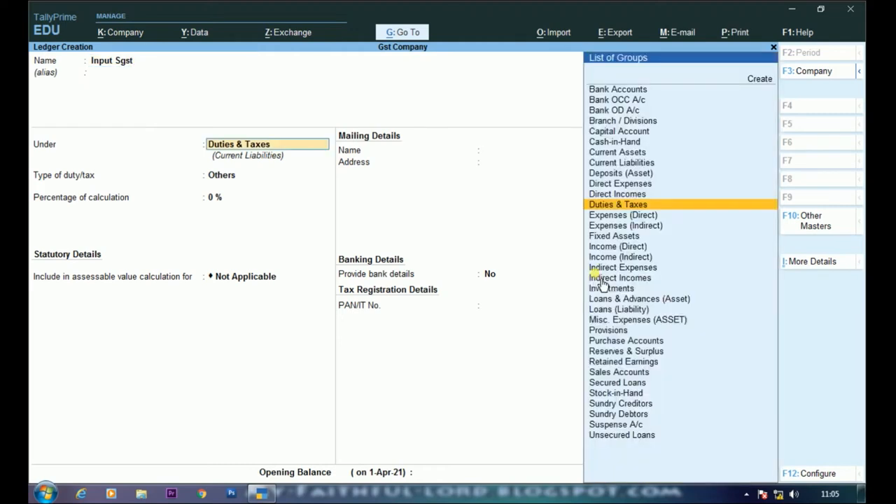
key("Return")
key("Up")
key("Return")
key("Down")
key("Down")
key("Down")
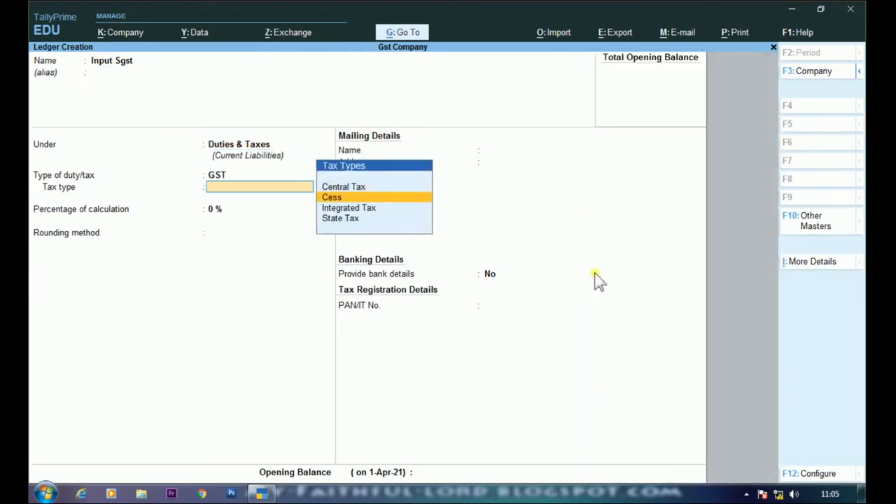
key("Return")
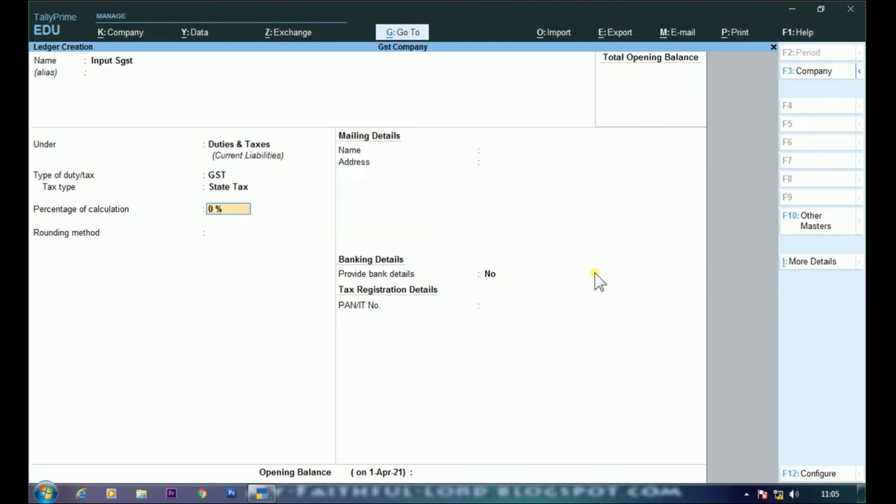
key("Return")
Set normal rounding with a rounding limit of 1 and save the ledger.
key("Down")
key("Down")
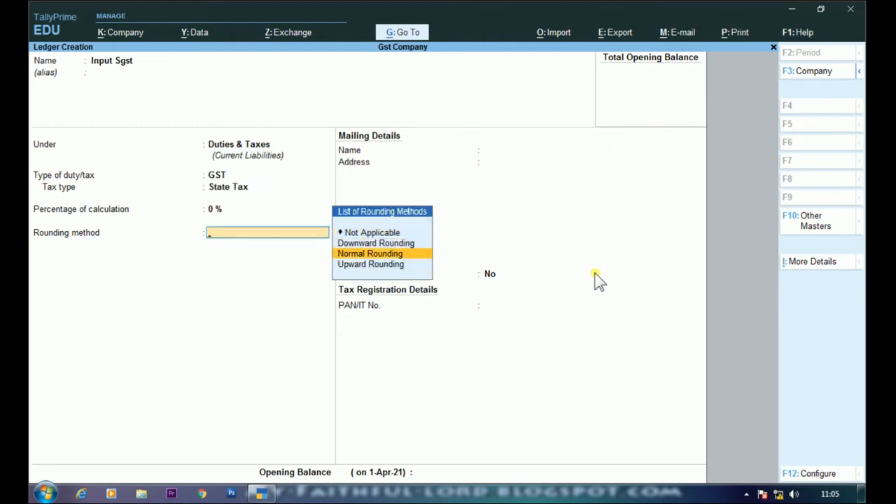
key("Return")
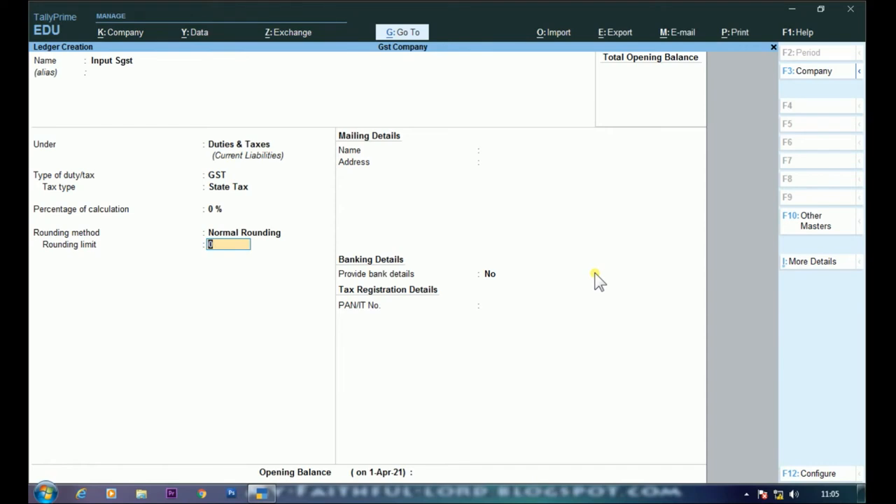
type("1")
key("Return")
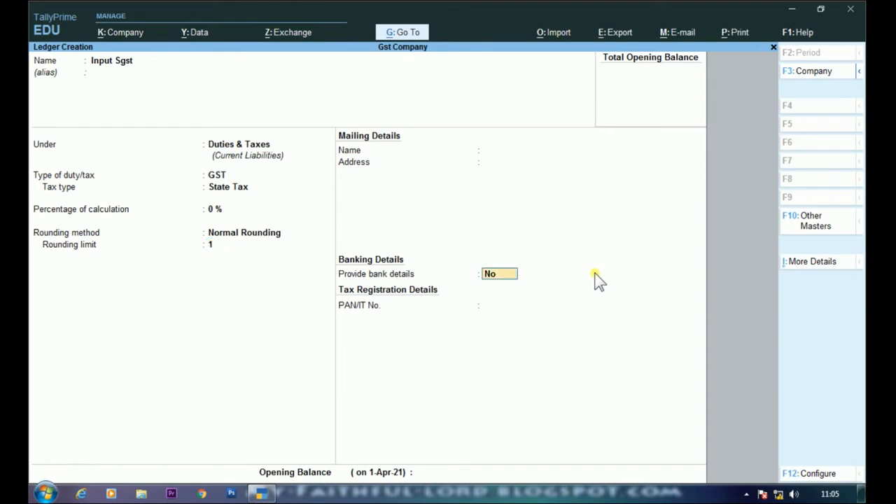
key("Return")
key("Return")
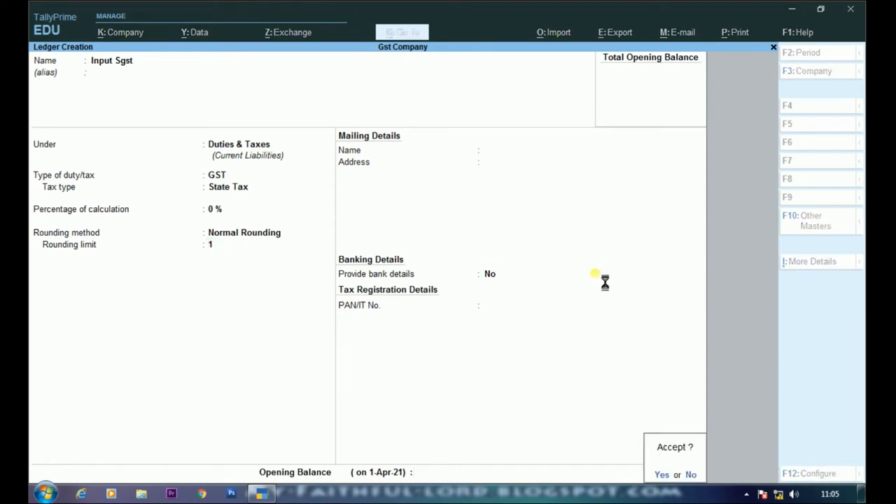
key("Return")
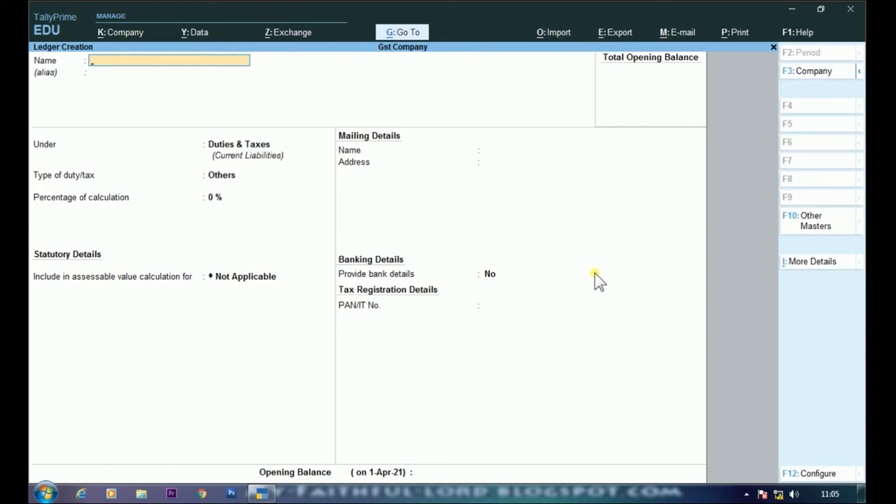
Name the ledger Output Cgst under Duties & Taxes, duty type GST, Central Tax.
type("Output Cgst")
key("Return")
key("Return")
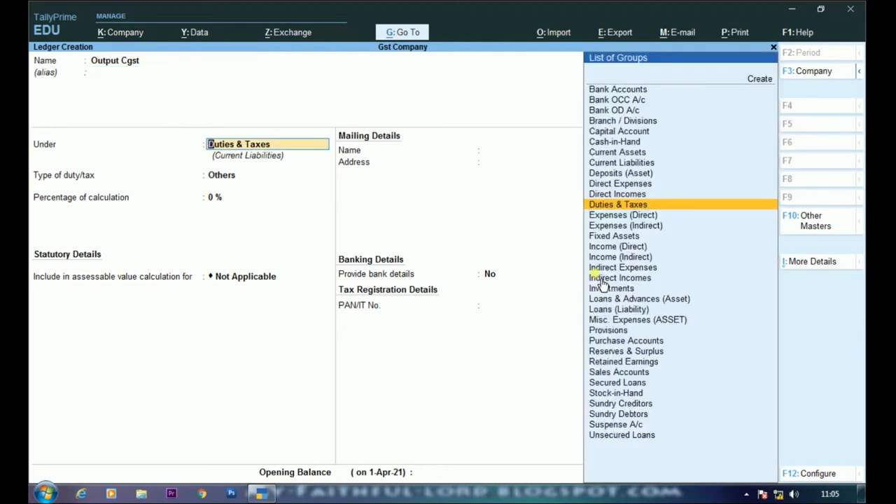
key("Return")
key("Up")
key("Return")
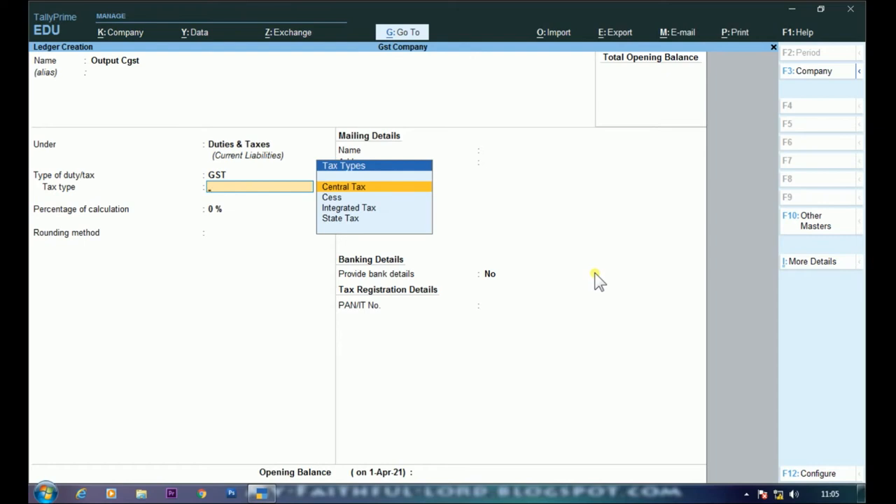
key("Return")
Keep 0 % calculation, set normal rounding with limit 1, and save the ledger.
key("Return")
key("Down")
key("Down")
key("Return")
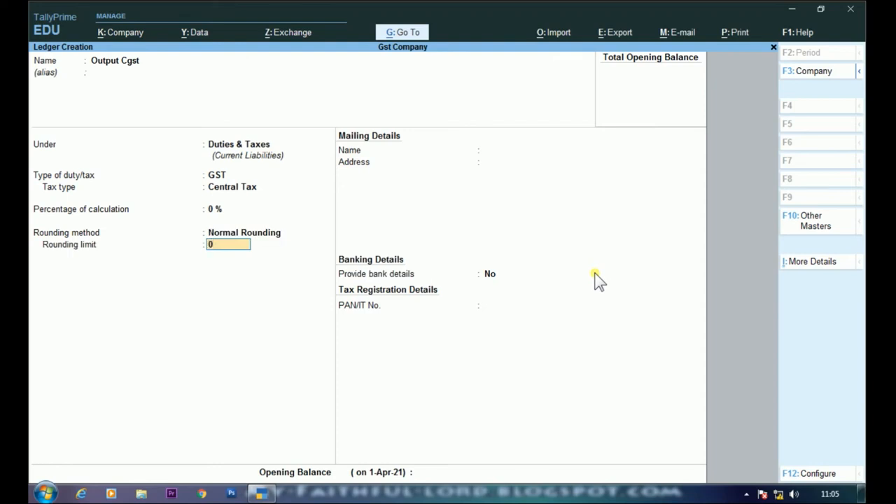
type("1")
key("Return")
key("Return")
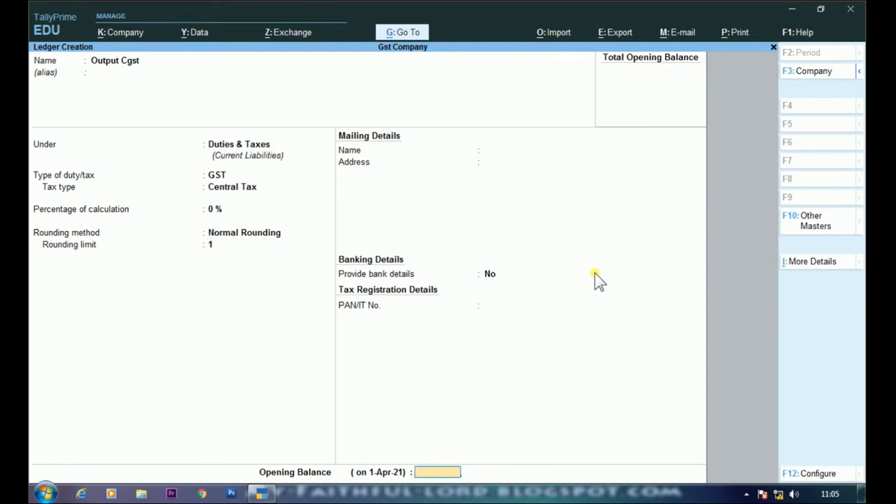
key("Return")
key("Return")
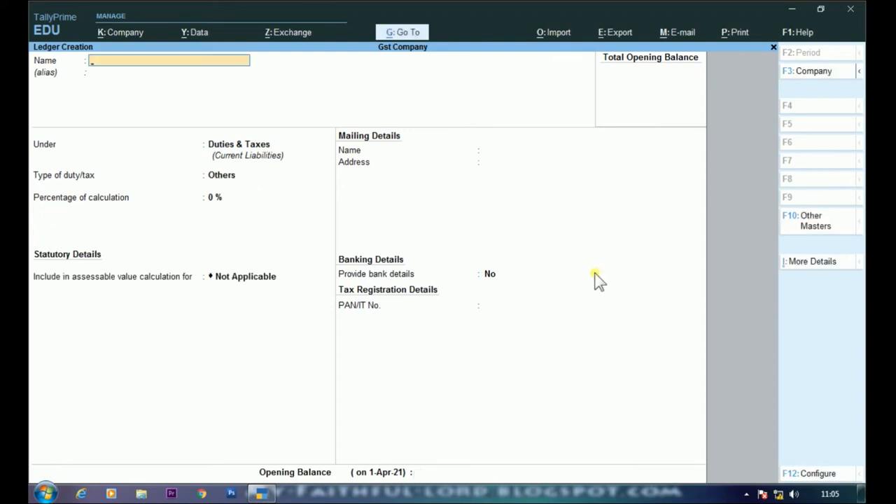
Fill in ledger Output Sgst under Duties & Taxes: GST, State Tax, Normal Rounding, limit 1.
type("Output Sgst")
key("Return")
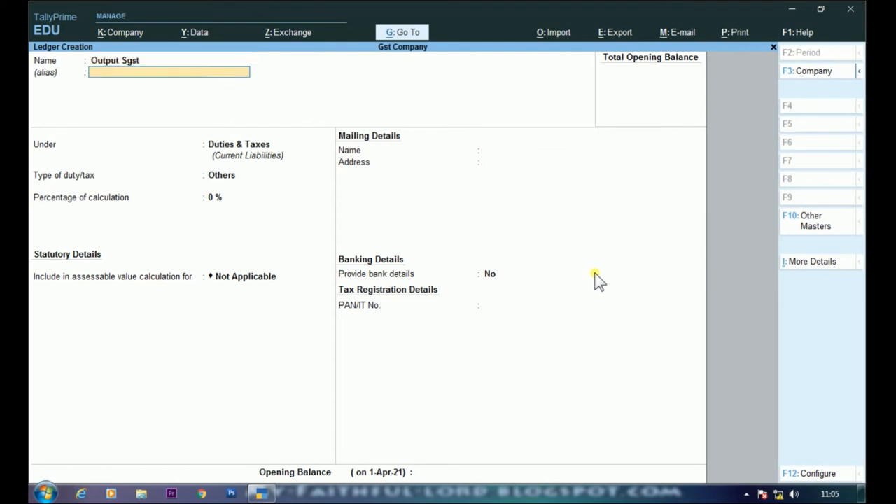
key("Return")
key("Return")
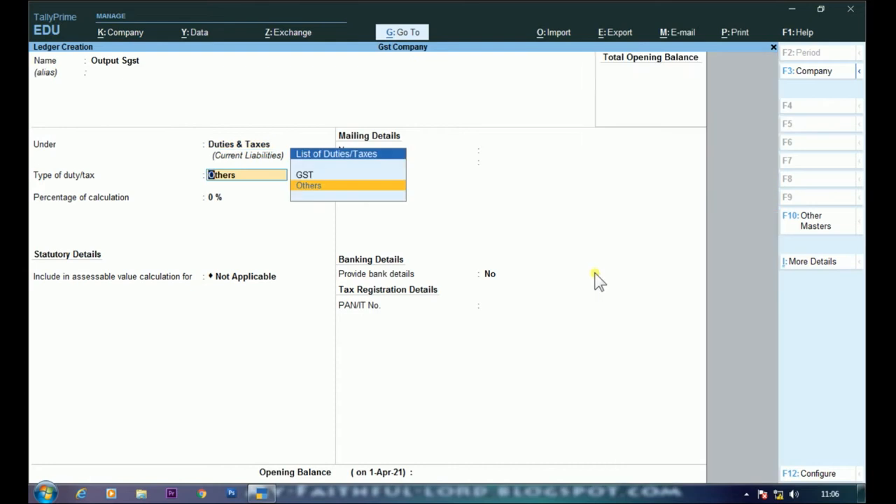
key("Up")
key("Down")
key("Down")
key("Down")
key("Return")
key("Return")
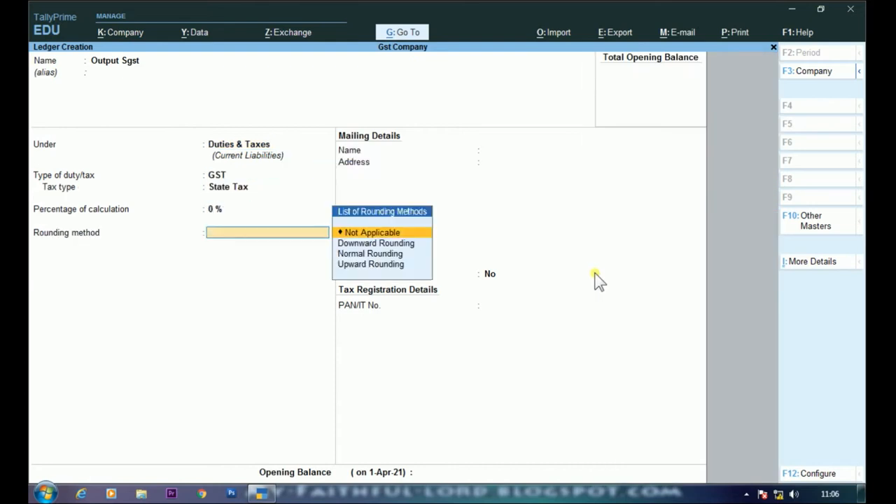
key("Down")
key("Down")
key("Down")
key("Up")
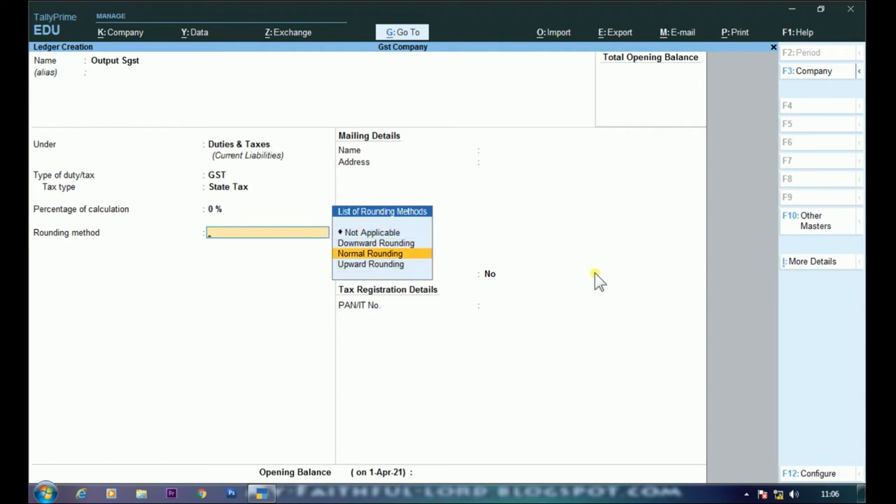
key("Return")
type("1")
key("Return")
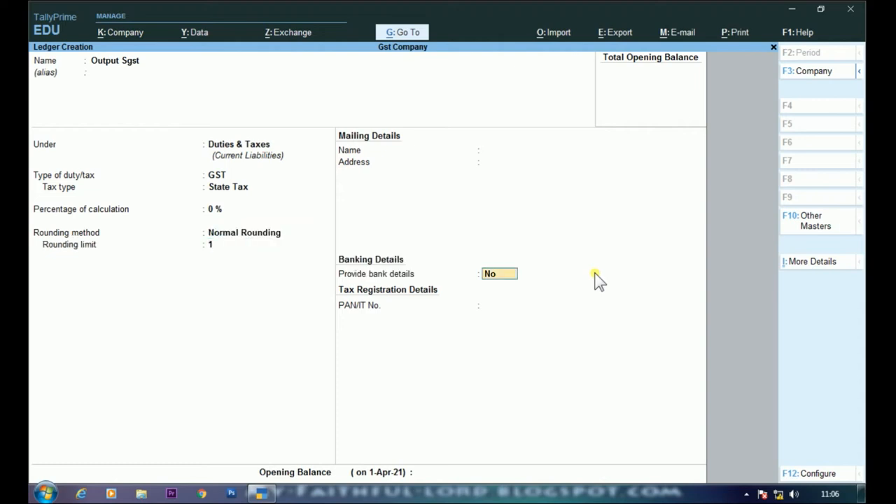
key("Return")
key("Return")
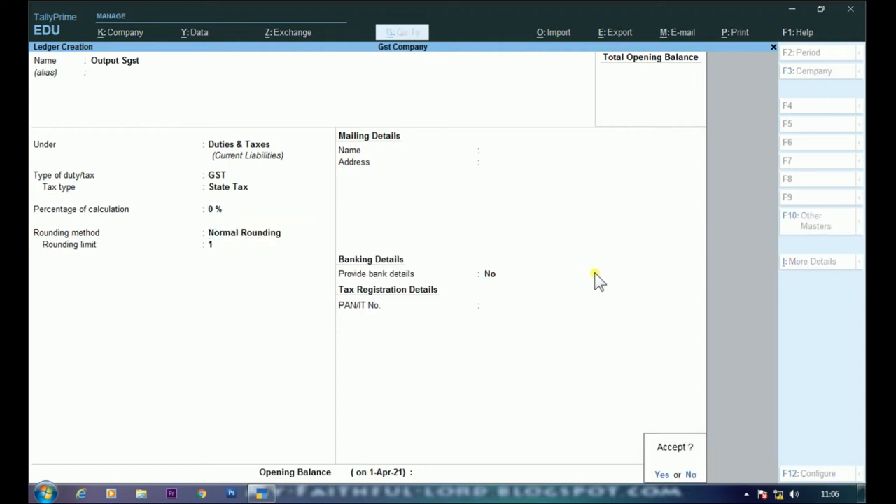
key("Return")
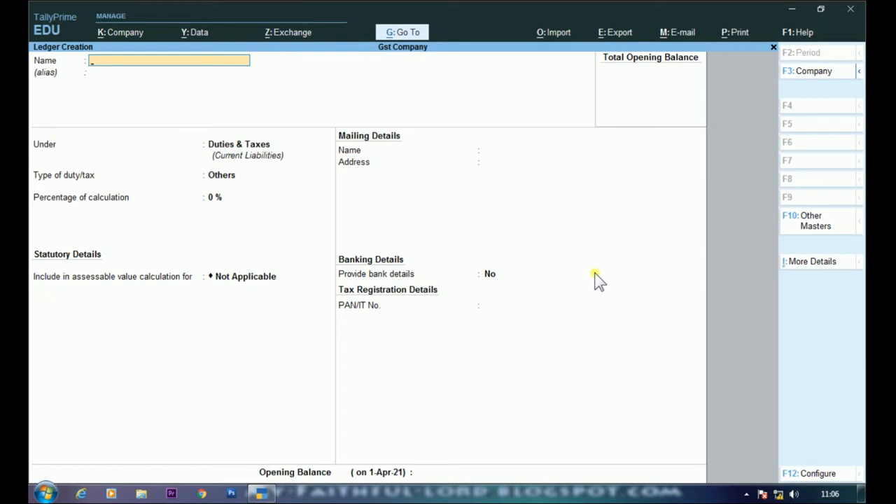
Leave ledger creation and open voucher entry from the Gateway of Tally.
key("Escape")
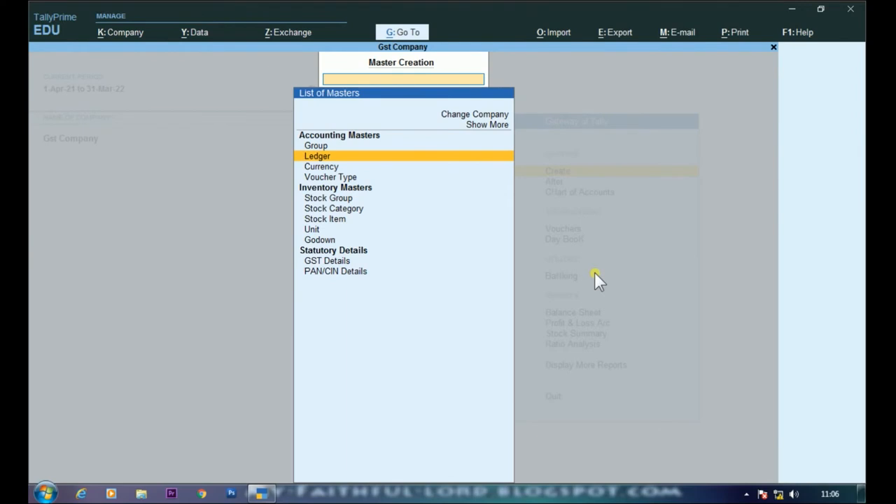
key("Escape")
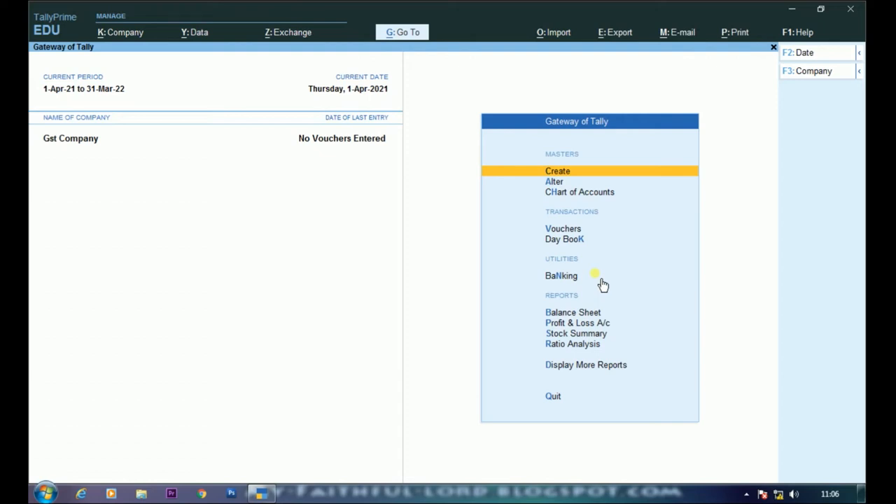
key("Down")
key("Down")
key("Down")
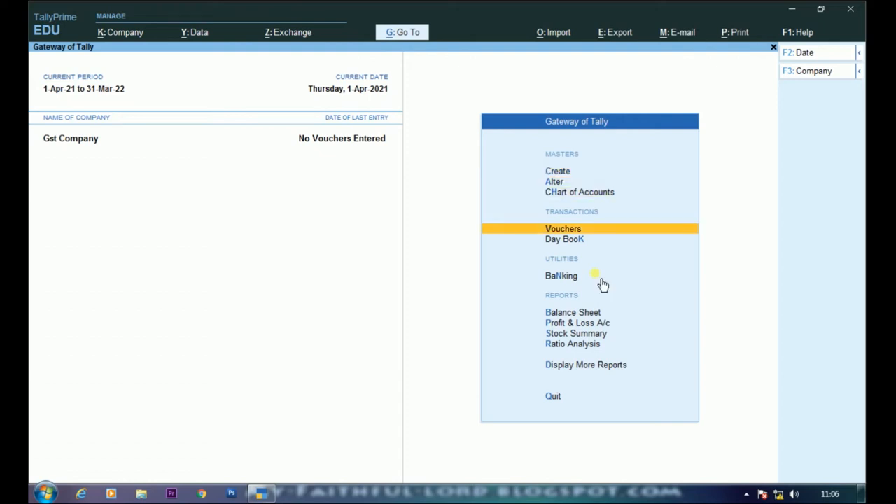
key("Return")
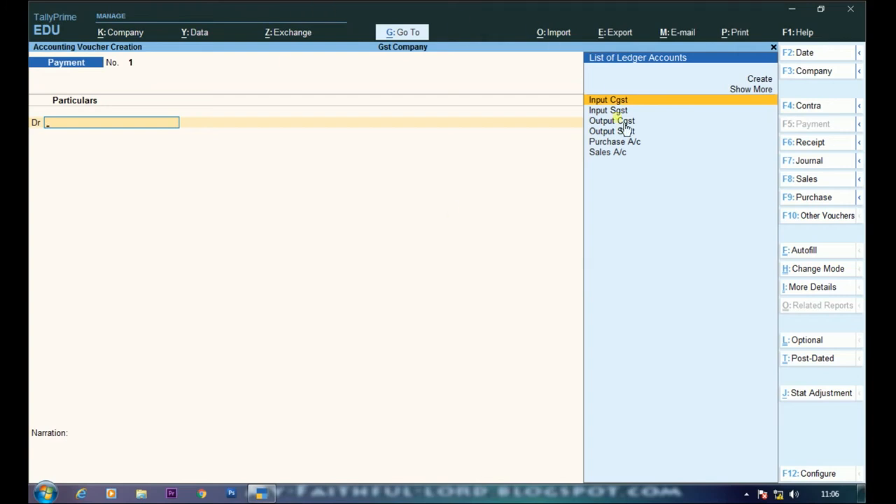
Cycle the voucher type through Contra, Payment, Receipt and Journal, ending on Sales.
left_click(812, 109)
left_click(824, 133)
left_click(812, 144)
left_click(811, 161)
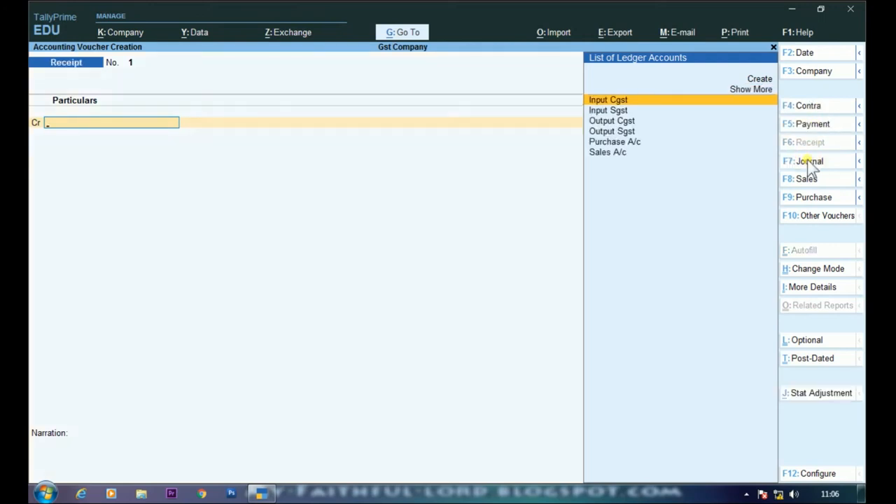
left_click(823, 179)
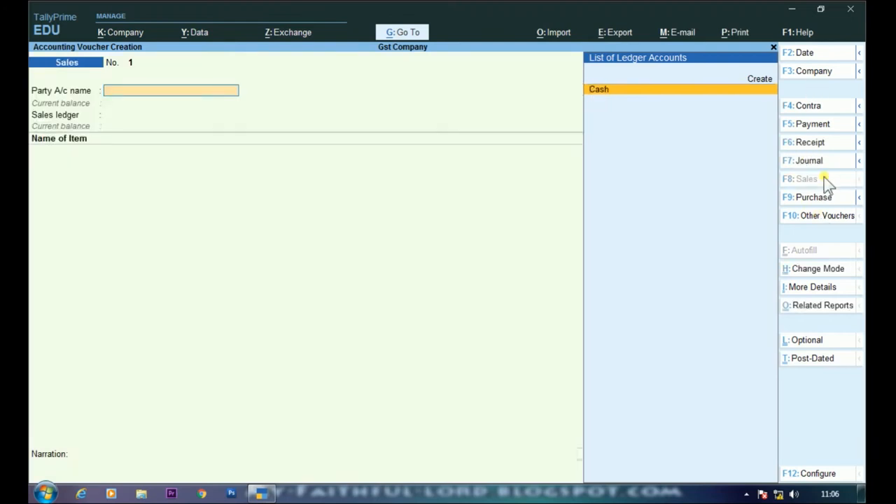
Switch the voucher type to Purchase after cycling through the other types.
left_click(826, 198)
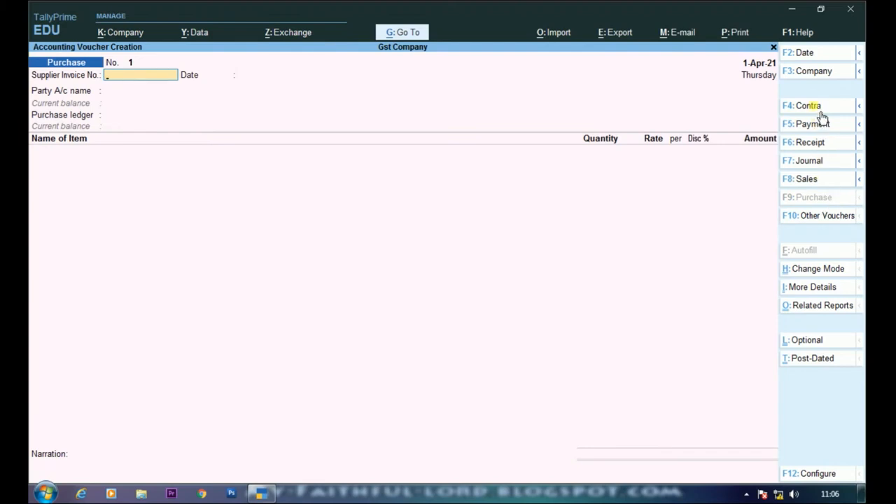
left_click(812, 107)
left_click(809, 124)
left_click(811, 142)
left_click(810, 160)
left_click(811, 177)
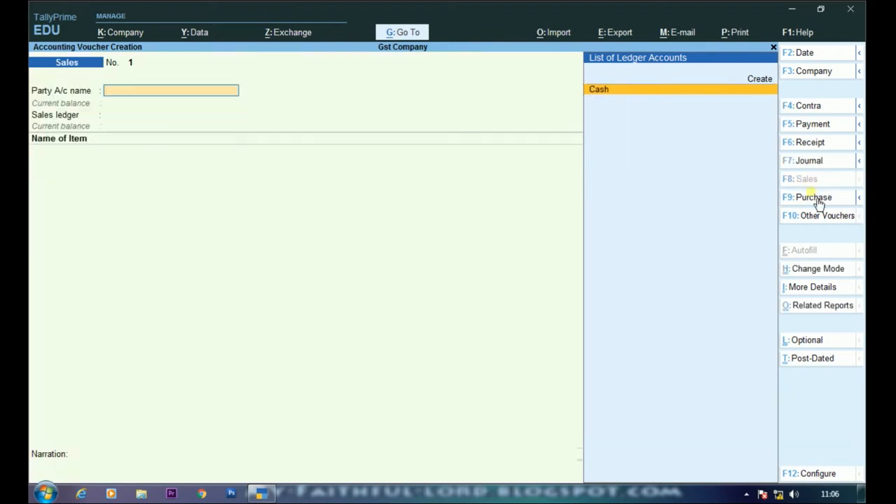
left_click(816, 199)
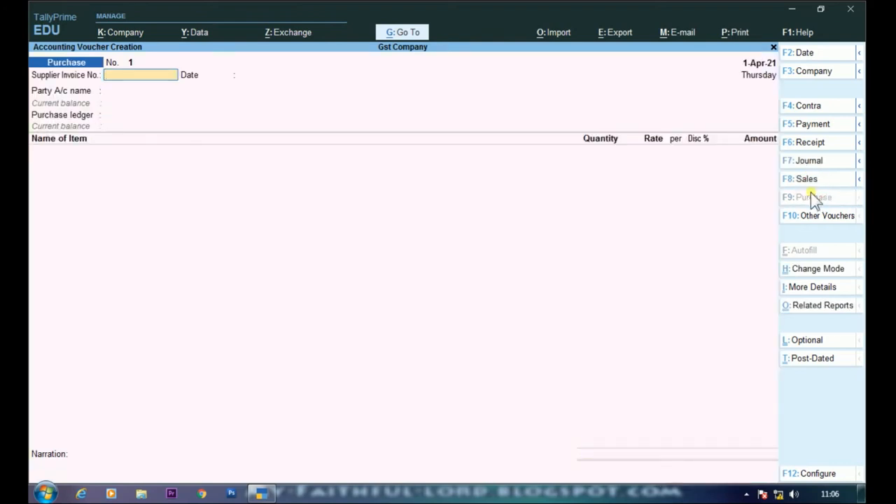
Enter supplier invoice number rgc-001 and accept the 1-Apr-21 voucher date.
type("rgc-001")
key("Return")
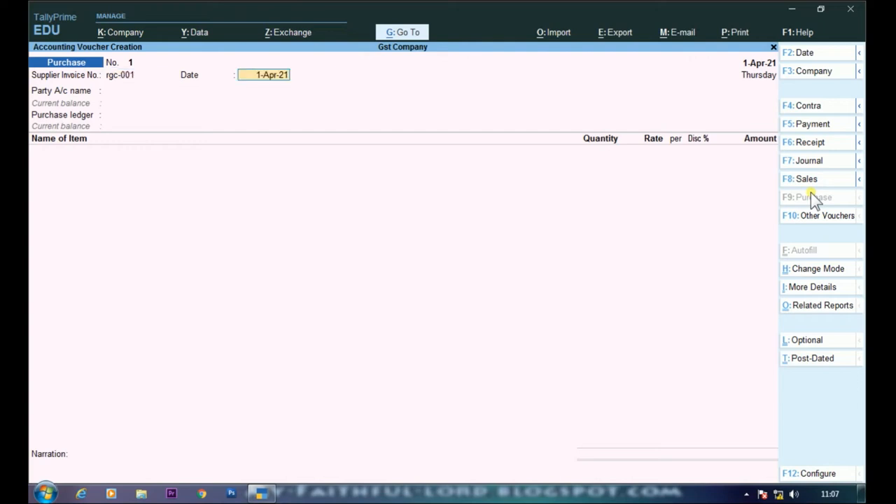
key("Return")
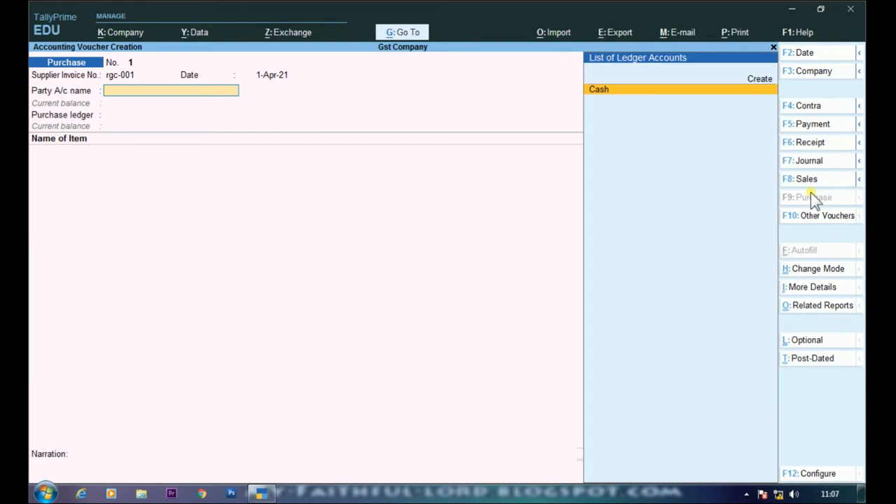
key("alt")
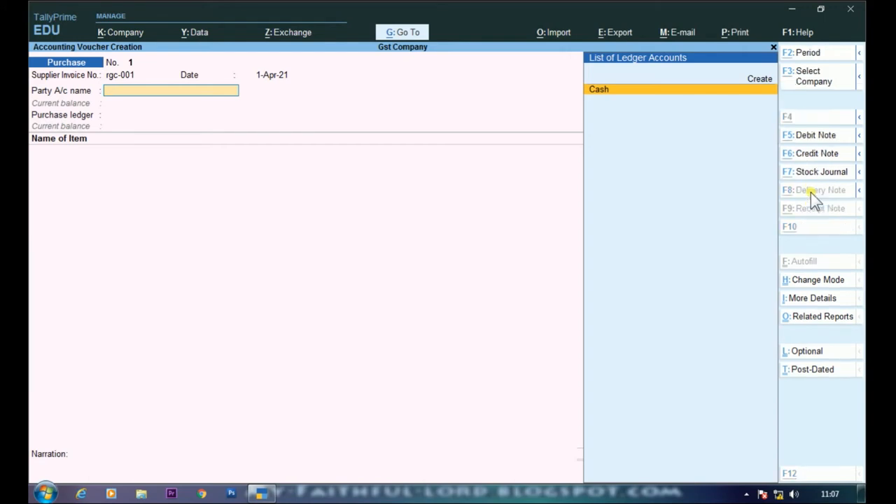
key("alt+c")
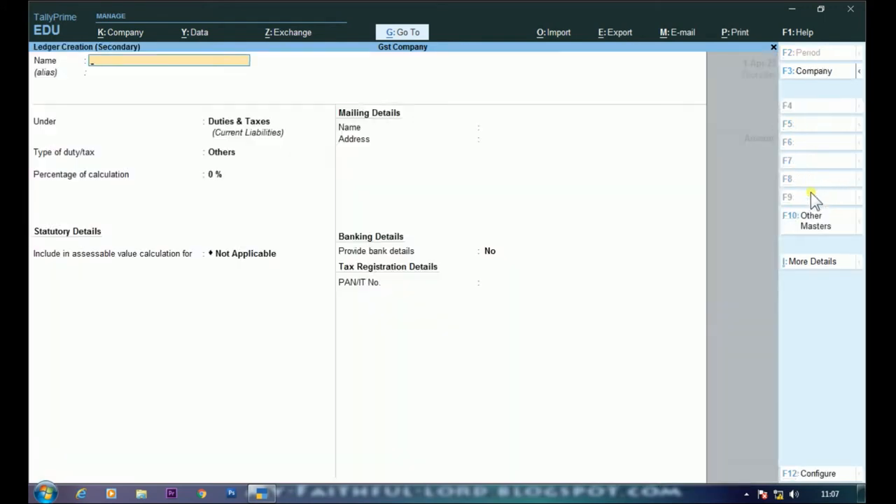
Name the new party ledger Ruby Group and place it under Sundry Creditors.
type("Ruby Group")
key("Return")
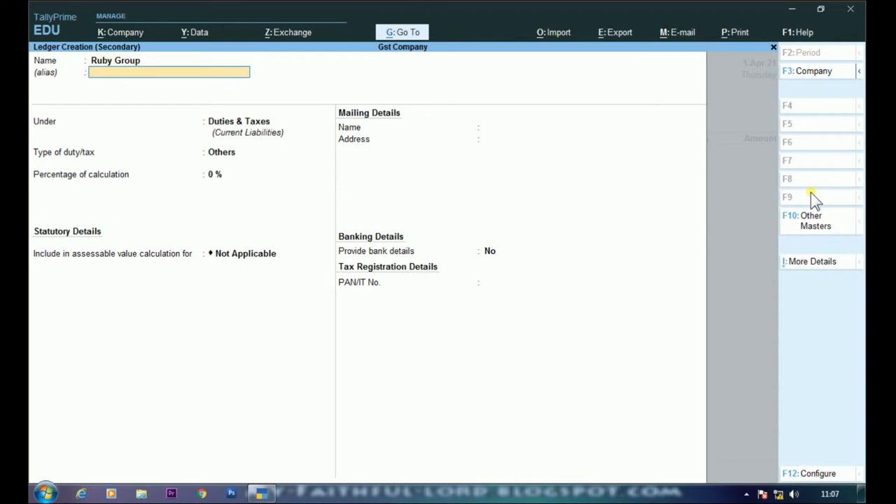
key("Return")
type("Sun")
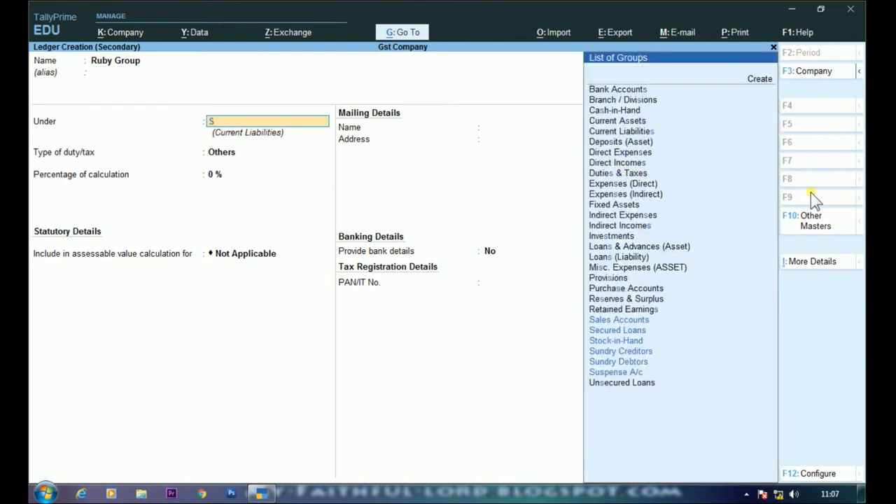
key("Down")
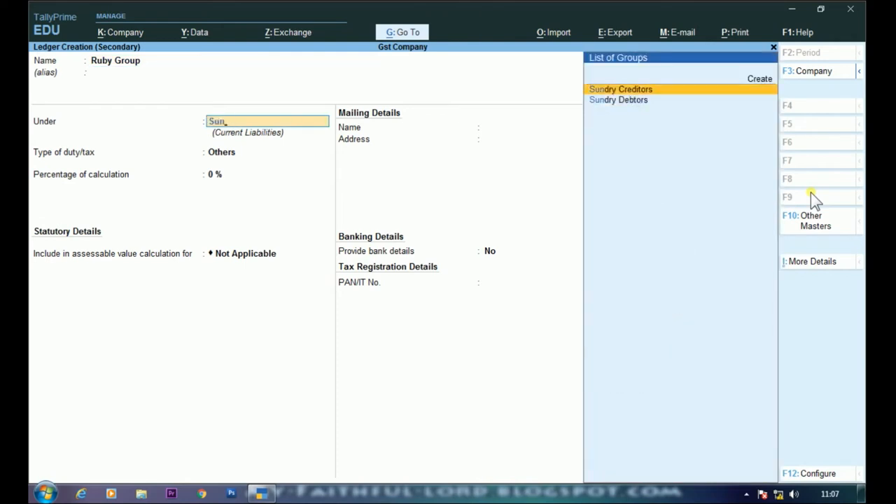
key("Return")
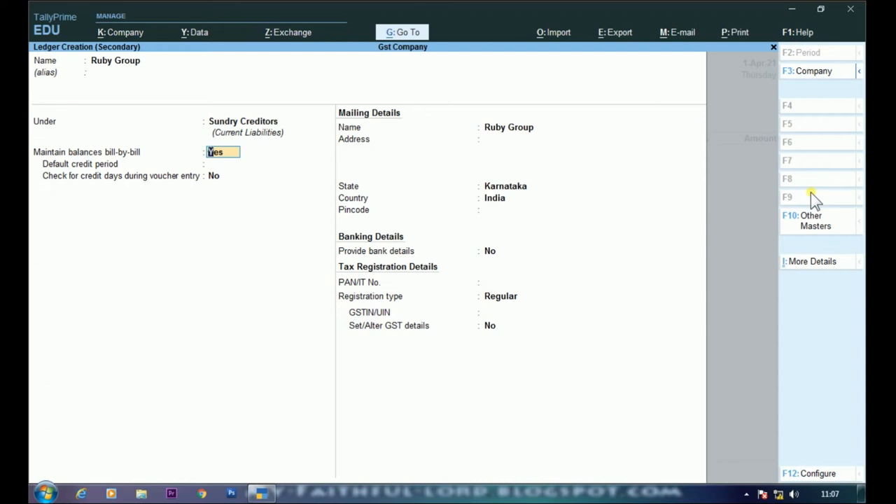
Set a 15-day credit period with credit-day checking on, leaving GSTIN/UIN blank.
key("Return")
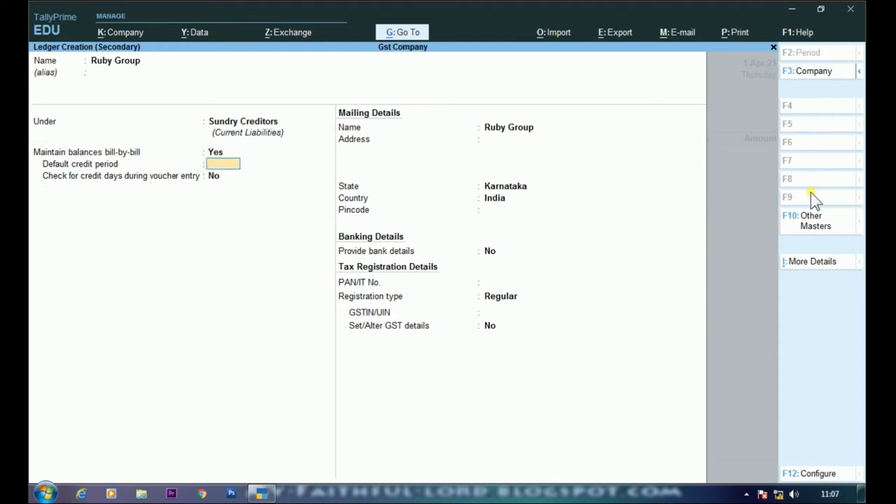
type("15")
key("Return")
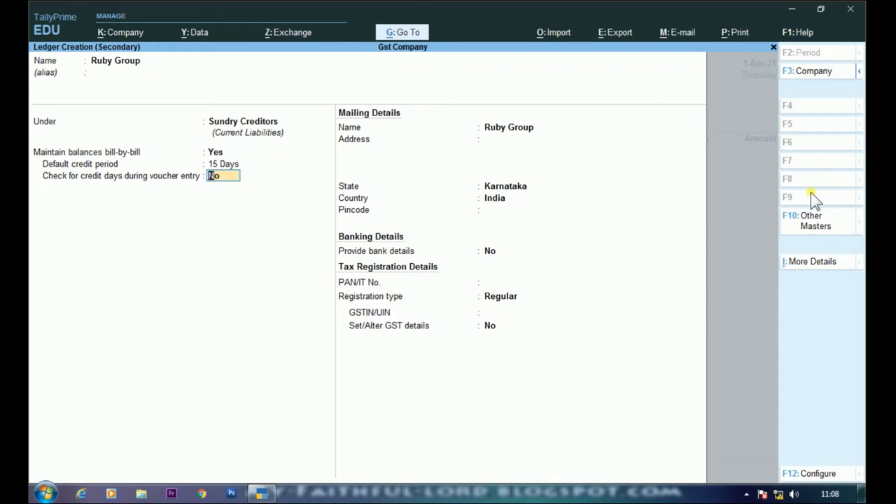
type("y")
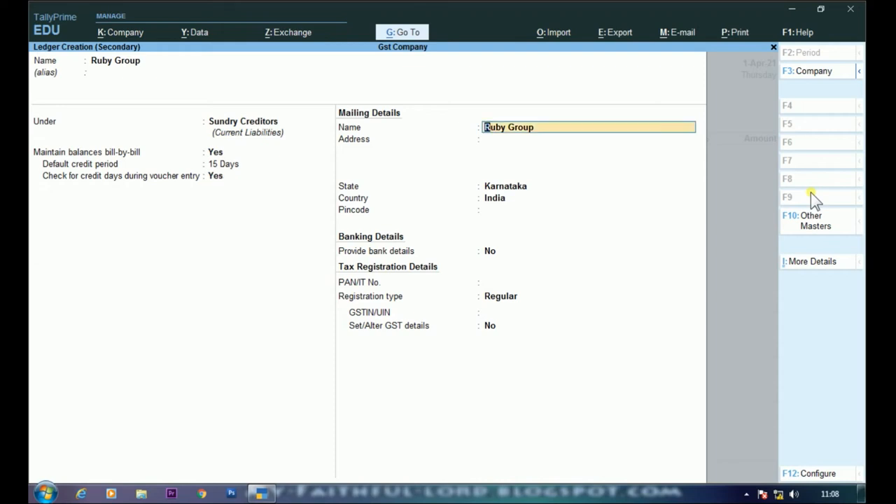
key("Return")
key("Return")
key("Return")
key("Return")
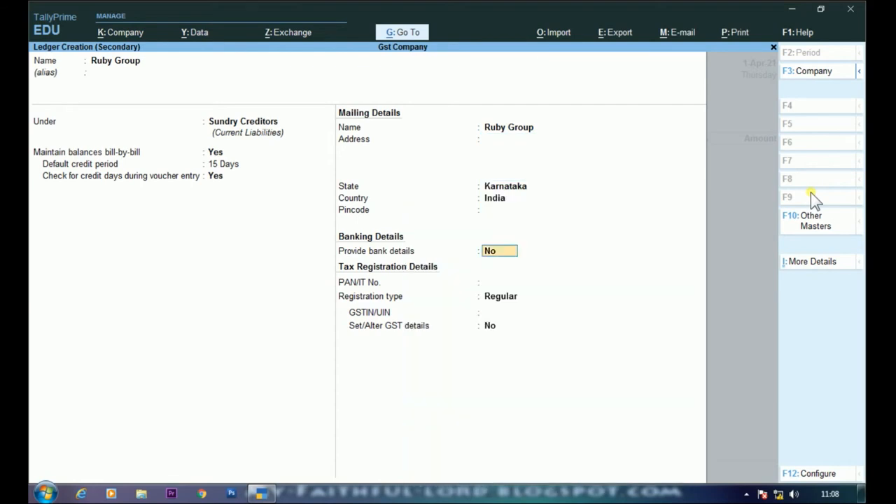
key("Return")
key("Return")
key("Return")
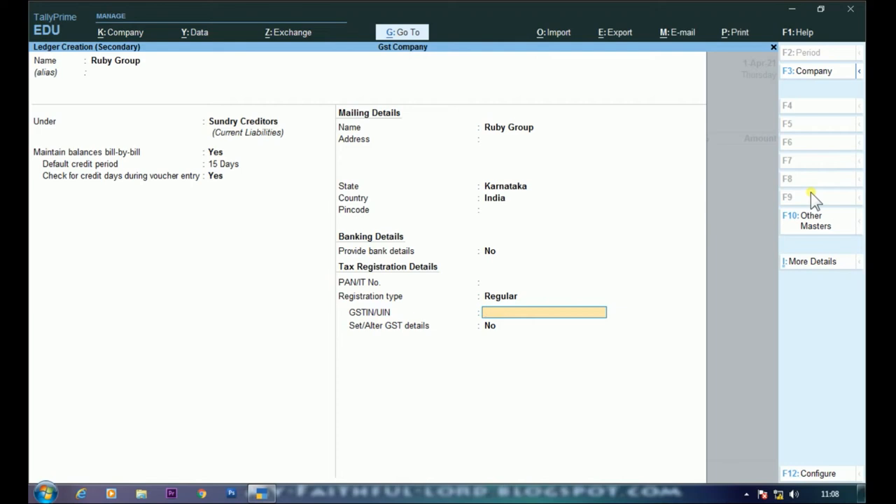
key("Return")
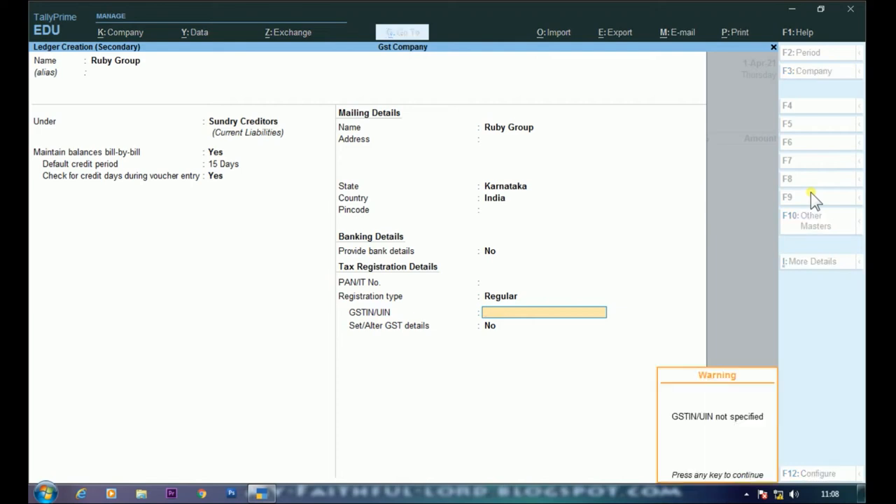
key("Return")
key("Up")
key("Up")
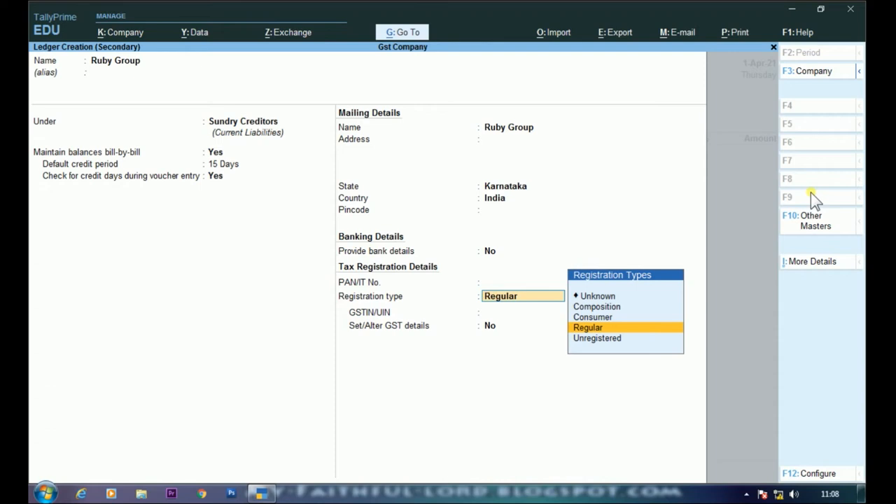
Compare Composition, Consumer and Unregistered, then keep Regular as Ruby Group's registration type.
key("Up")
key("Up")
key("Up")
key("Down")
key("Down")
key("Up")
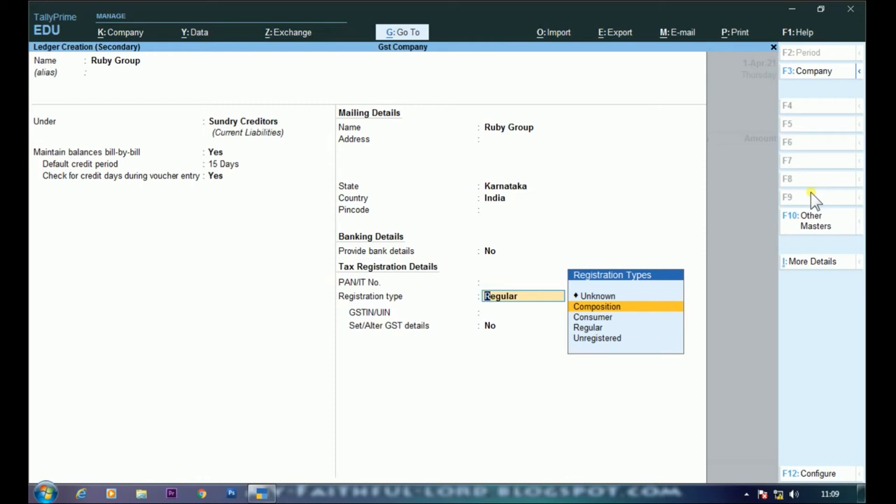
key("Down")
key("Down")
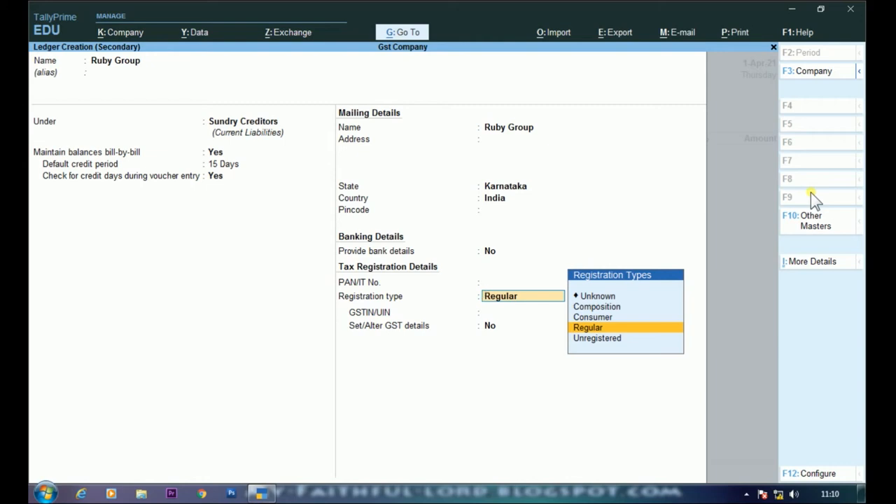
key("Down")
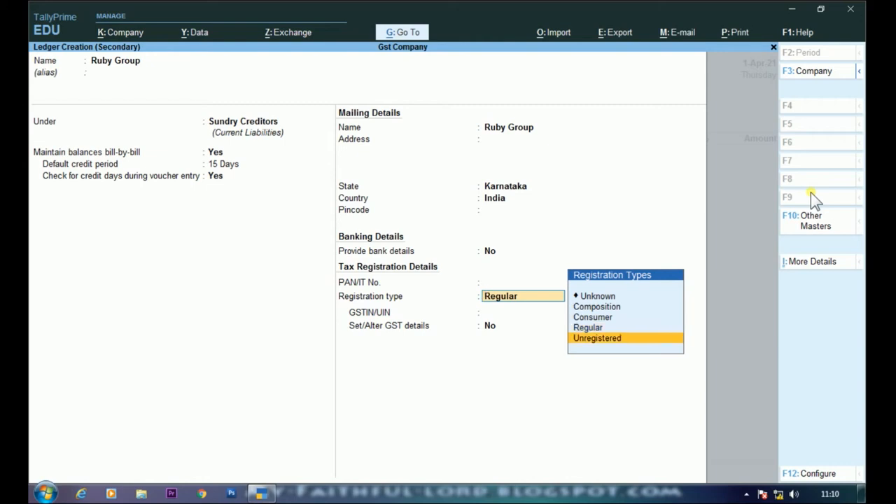
key("Up")
key("Up")
key("Down")
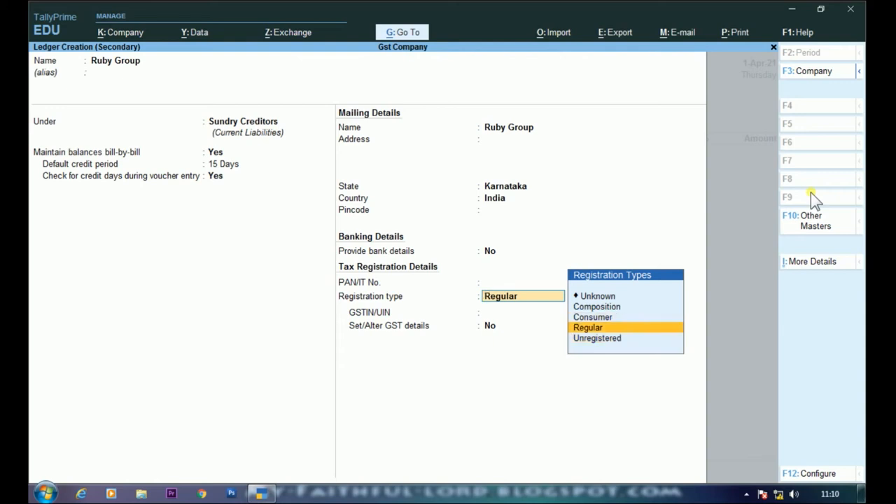
key("Return")
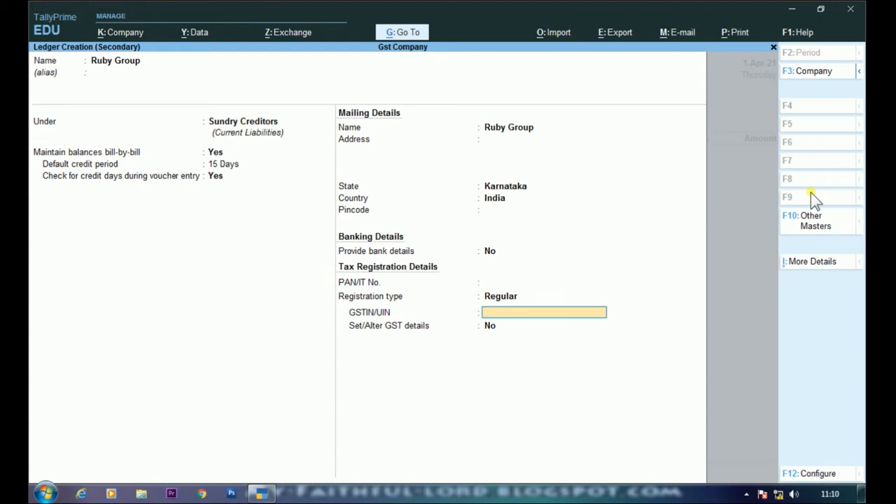
Leave GSTIN/UIN empty and accept the Ruby Group ledger, returning to the purchase voucher.
key("Return")
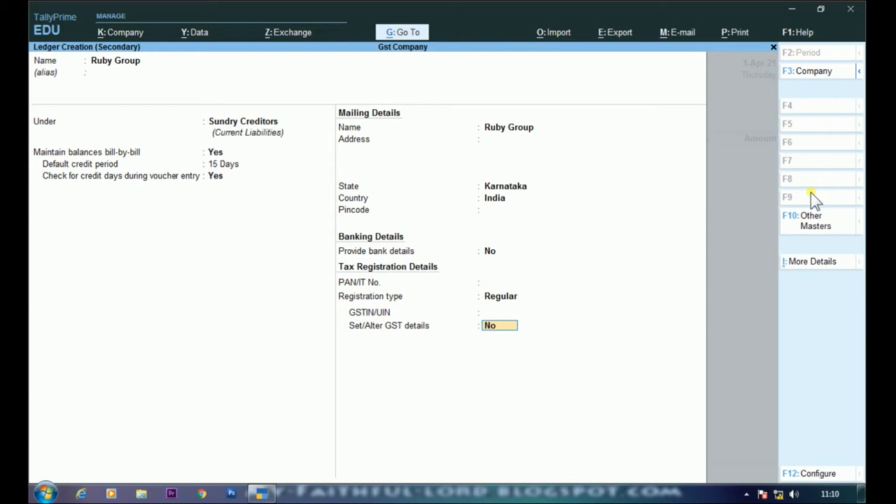
key("Return")
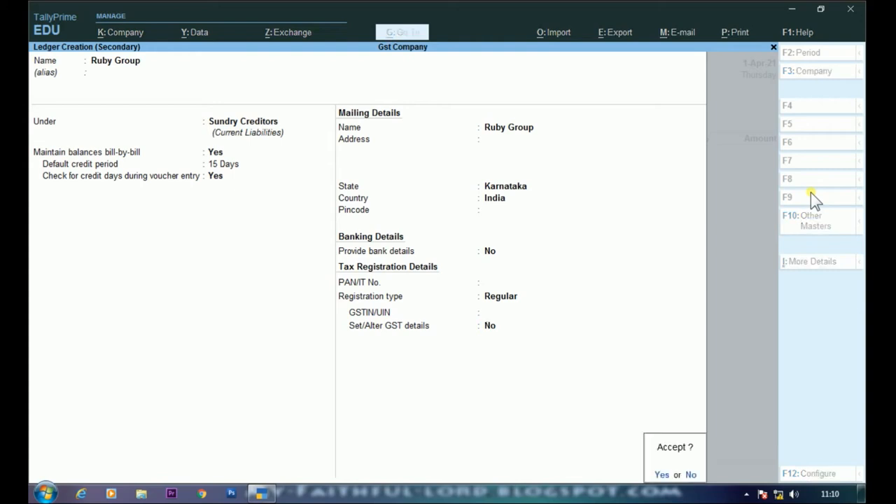
key("Return")
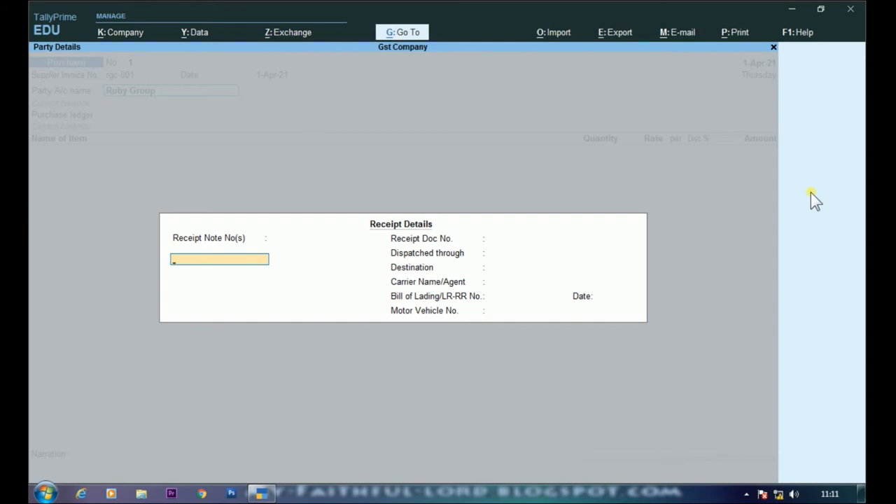
Enter receipt note 1 dated 1-Apr-21 with document number 123, leaving dispatch fields blank.
type("1")
key("Return")
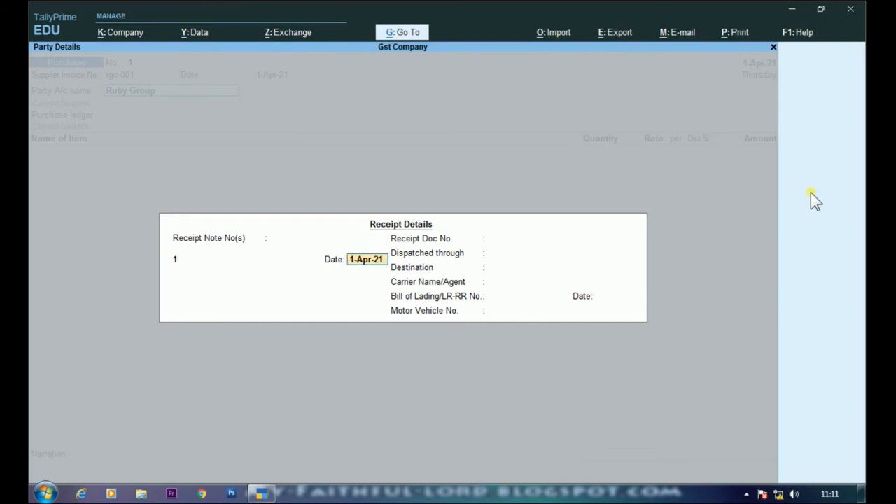
key("Return")
key("Return")
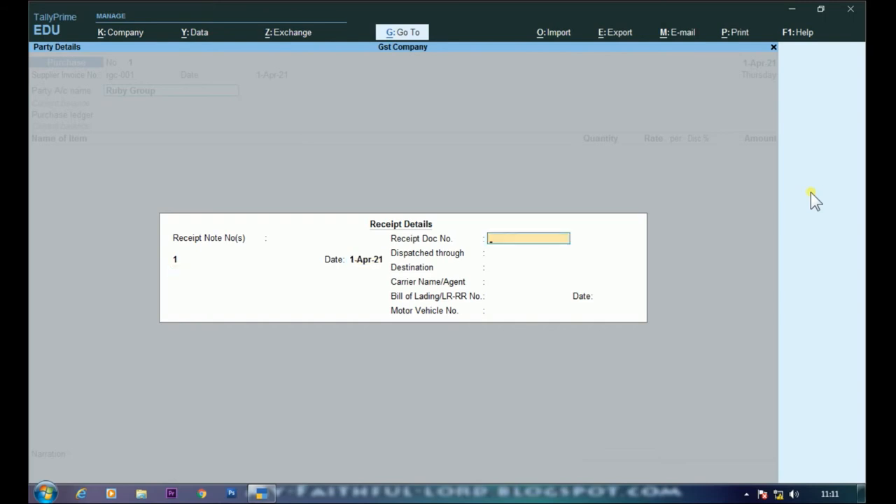
type("123")
key("Return")
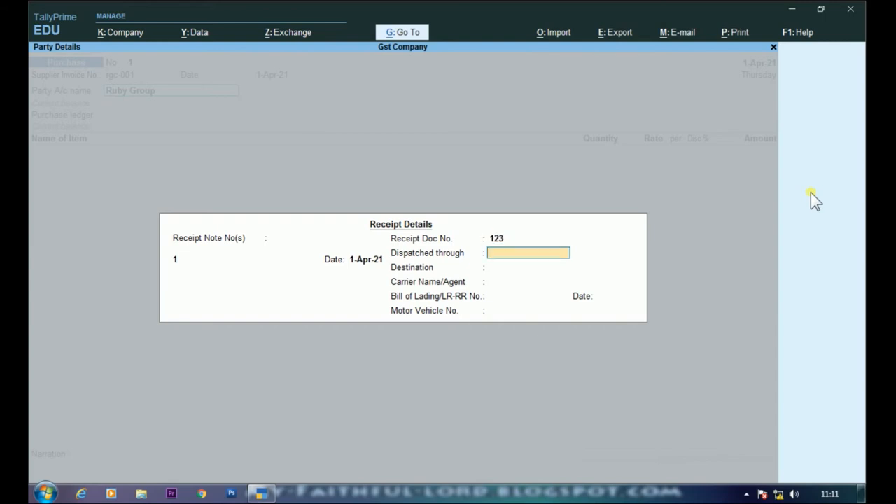
key("Return")
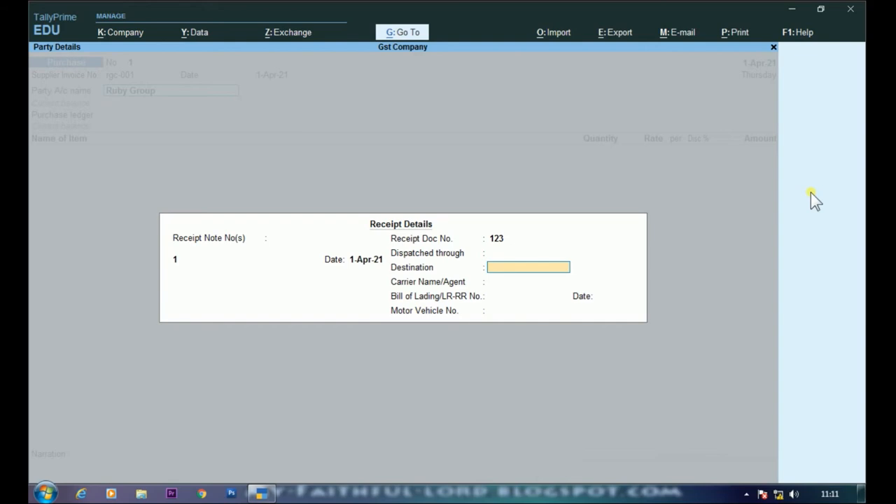
key("Return")
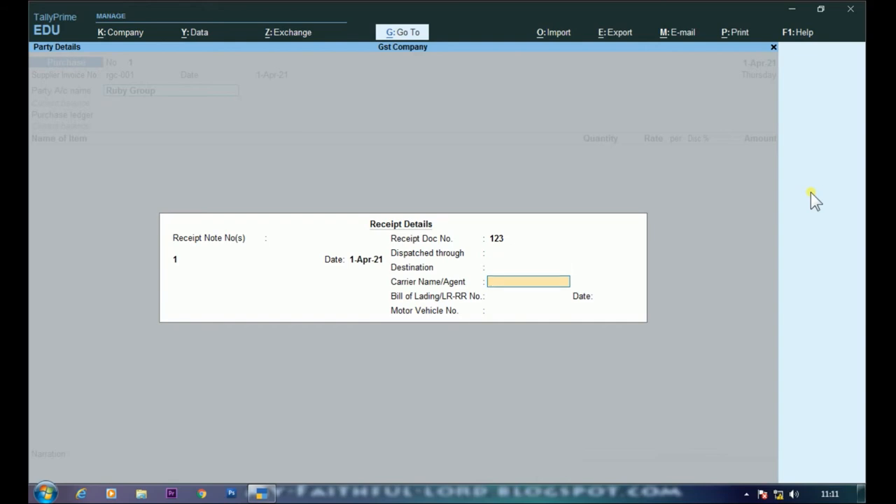
key("Return")
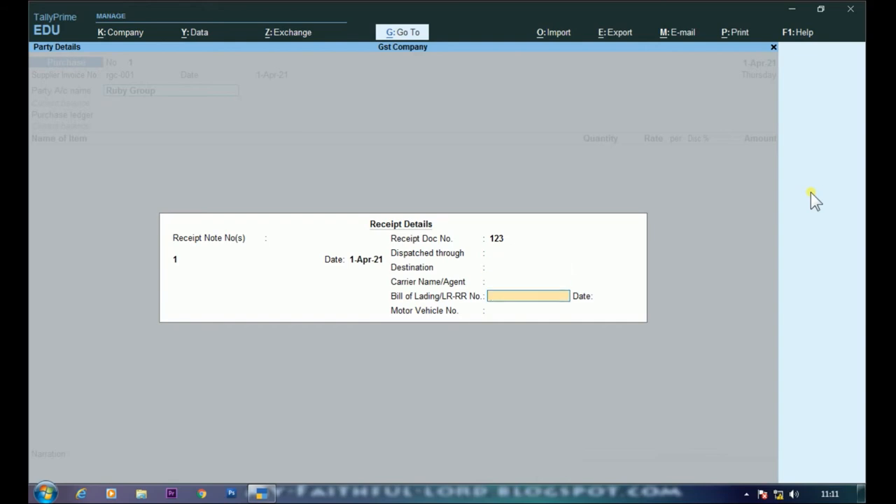
key("Return")
key("Return")
key("Return")
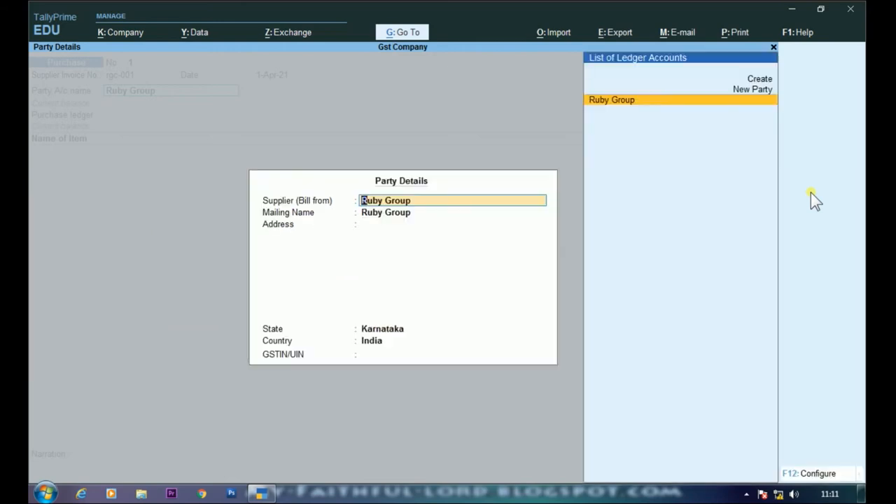
Accept party details: Ruby Group as supplier and mailing name, state Karnataka.
key("Return")
key("Return")
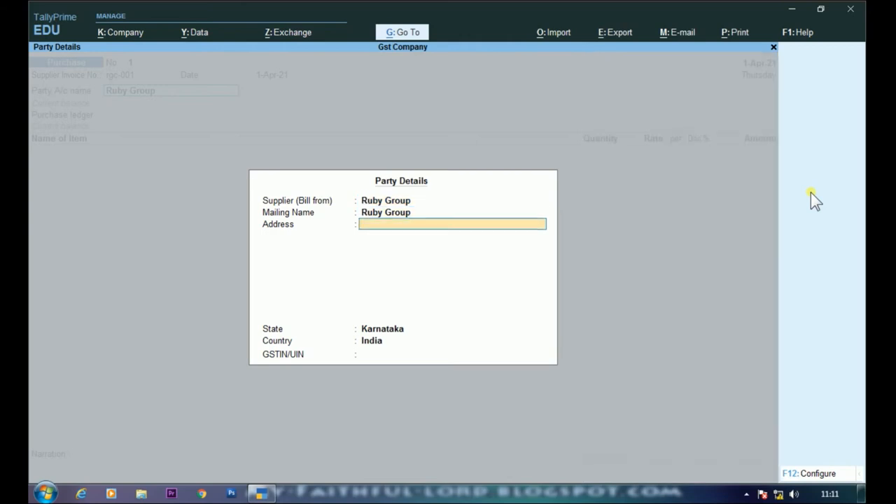
key("Return")
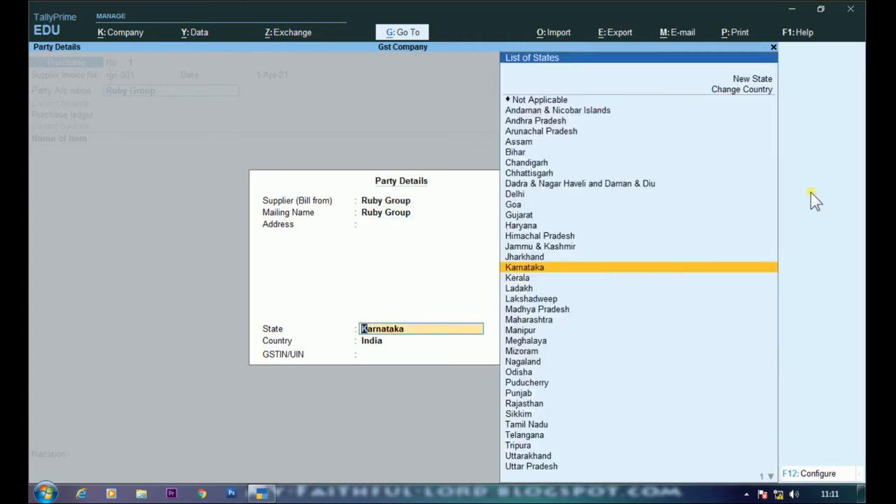
key("Return")
key("Return")
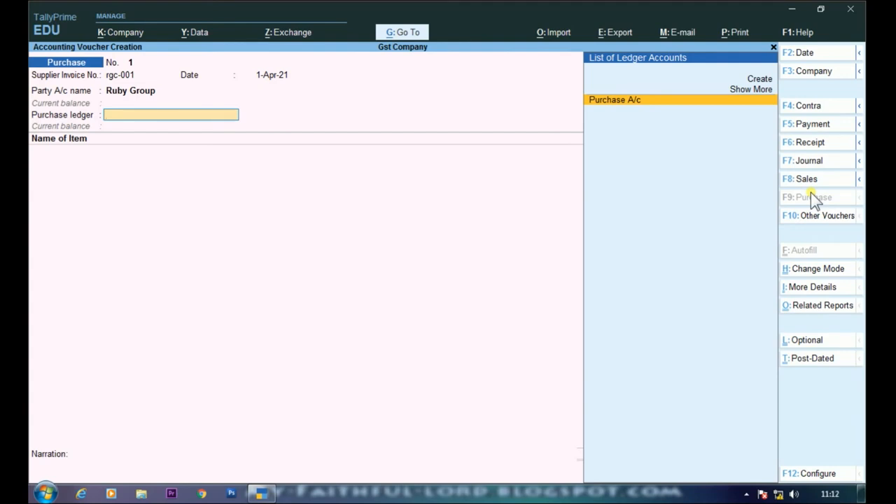
Choose Purchase A/c as the purchase ledger and start a new stock item named Computer.
key("Return")
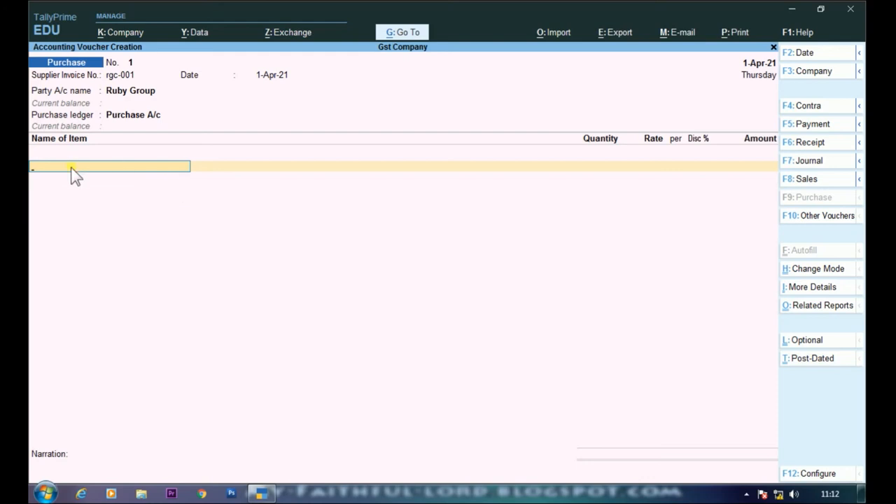
key("alt+c")
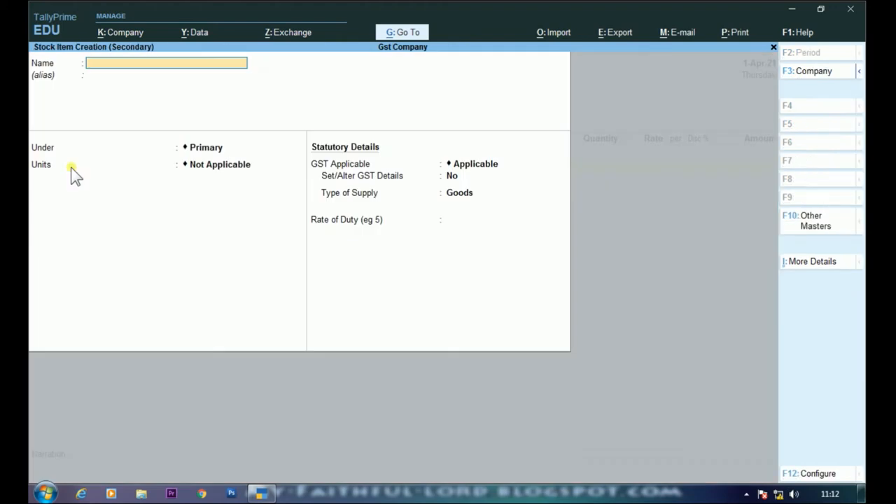
type("Computer")
key("Return")
key("Return")
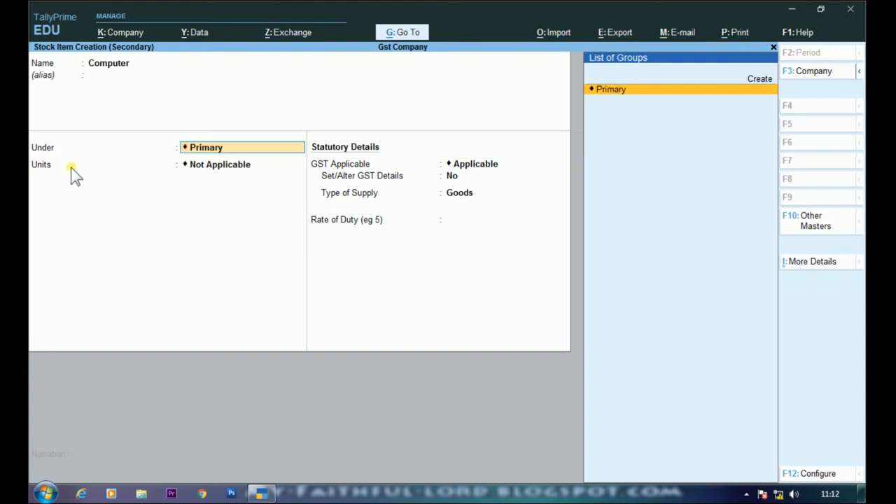
key("alt+c")
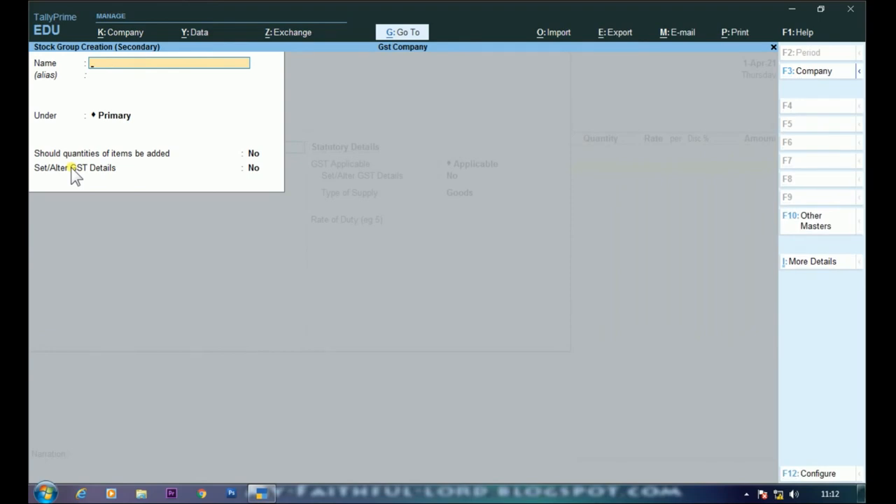
Name the stock group Computer Hardware under Primary, with item quantities added up.
type("H")
key("BackSpace")
type("Computer Hardware")
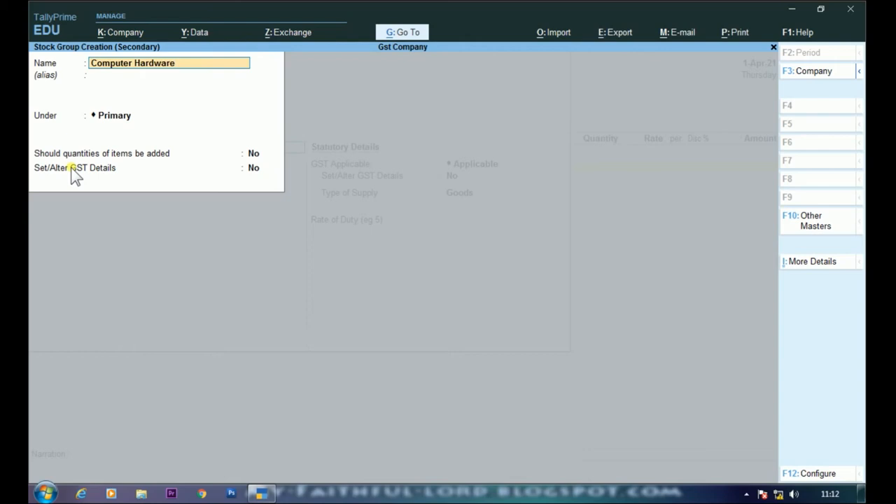
key("Return")
key("Return")
key("Return")
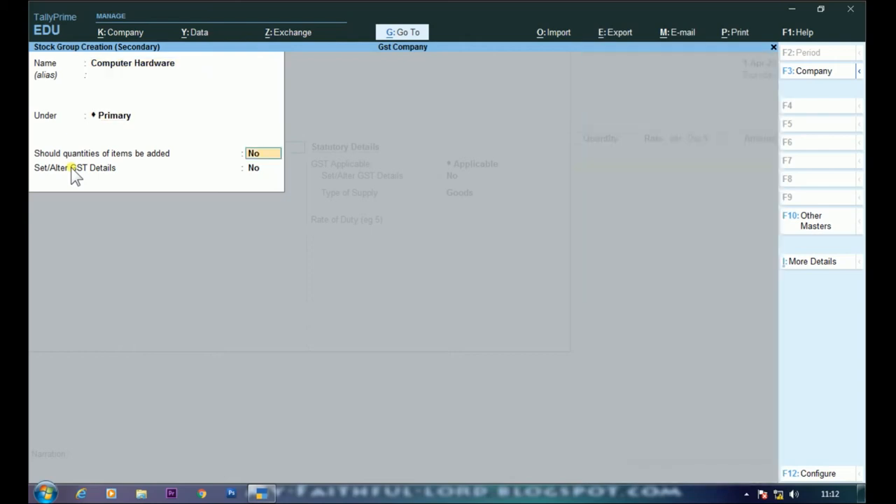
key("Return")
key("BackSpace")
key("y")
key("y")
key("Return")
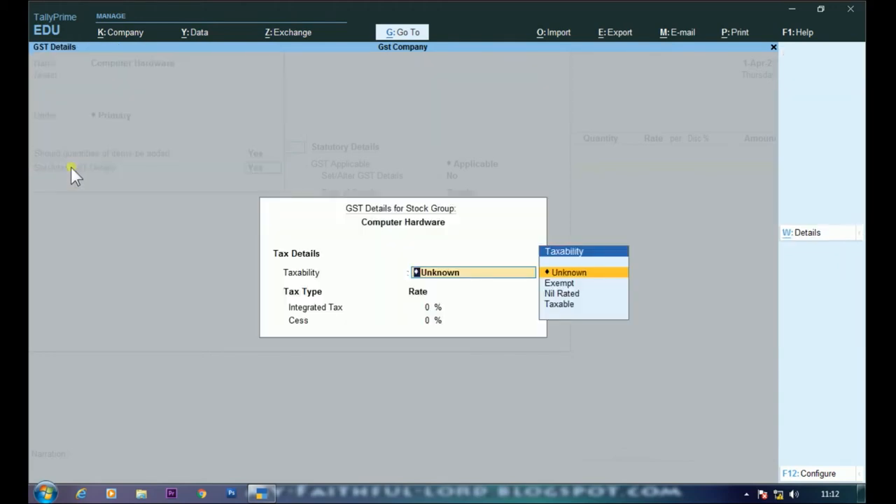
Mark the Computer Hardware group Taxable at 18% integrated tax.
key("Down")
key("Down")
key("Down")
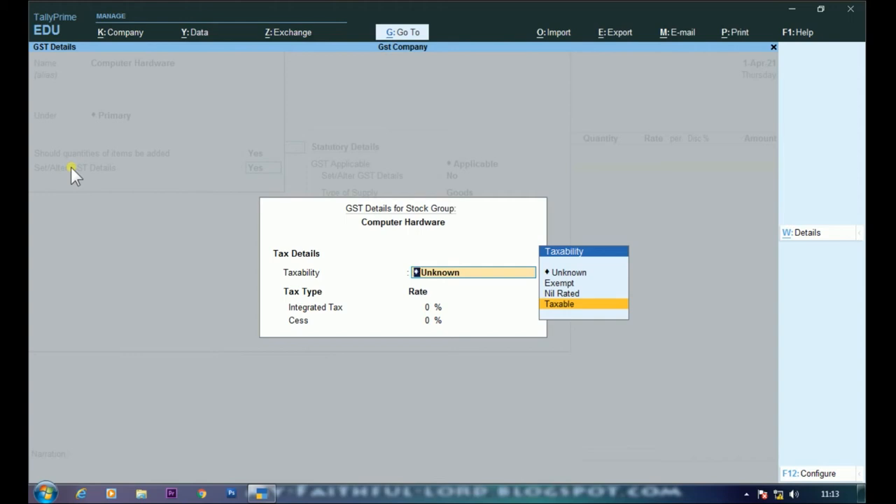
key("Return")
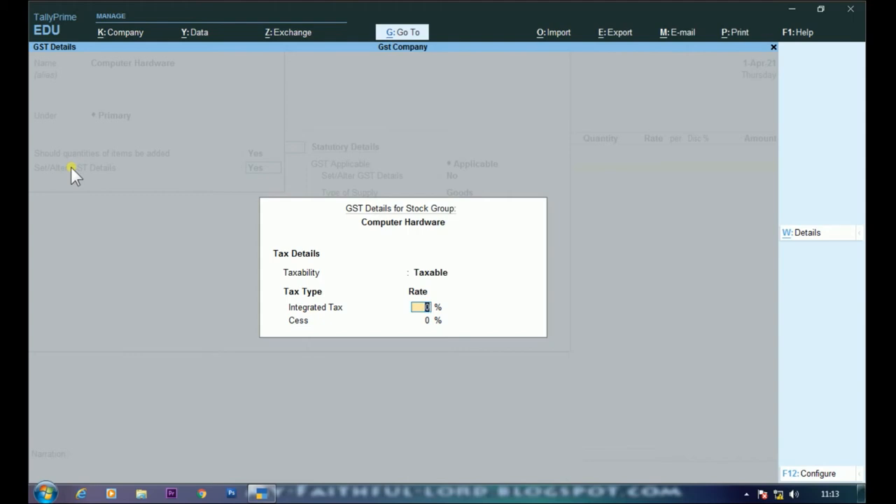
type("18")
key("Return")
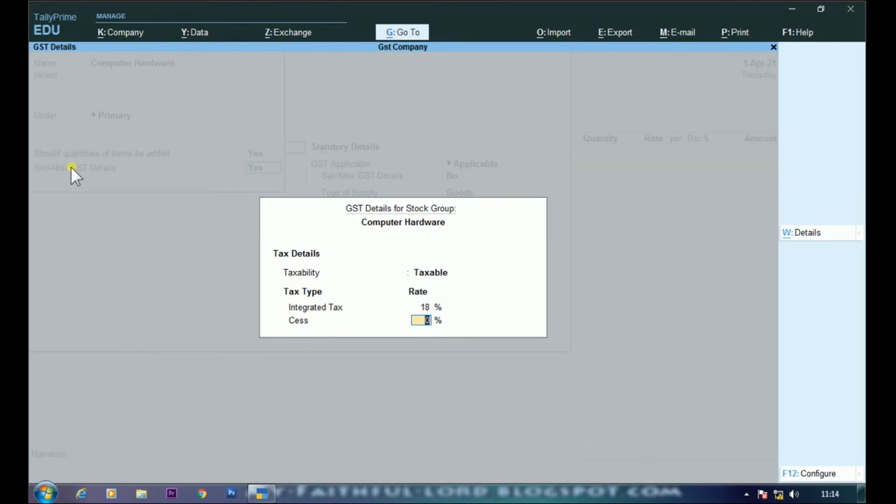
key("Return")
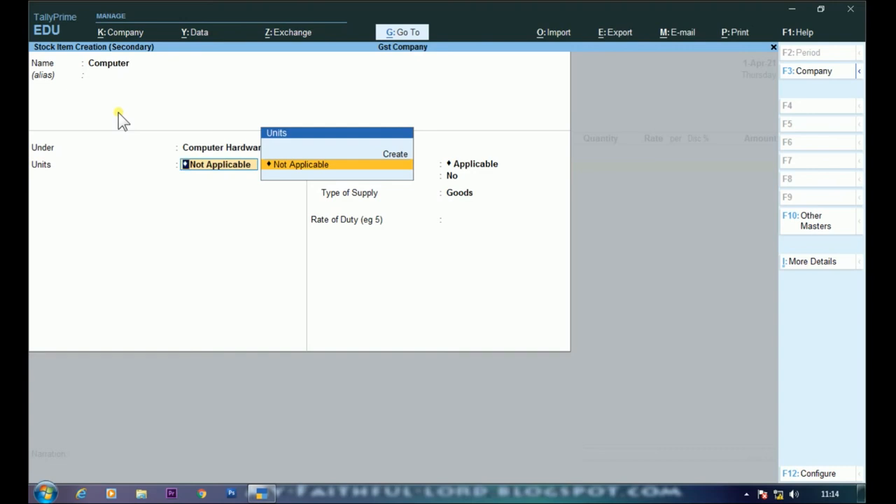
Create the unit nos with formal name Numbers and quantity code NOS-NUMBERS.
key("alt")
key("alt+c")
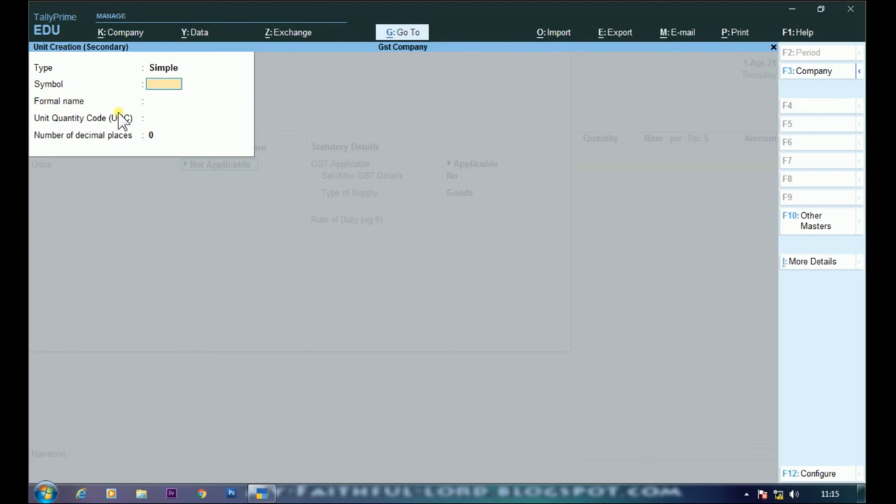
type("nos")
key("Return")
type("Numbers")
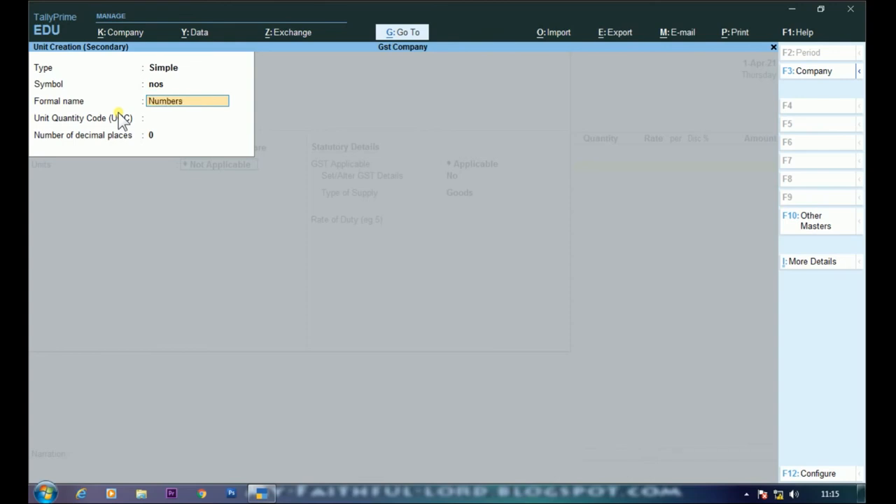
key("Return")
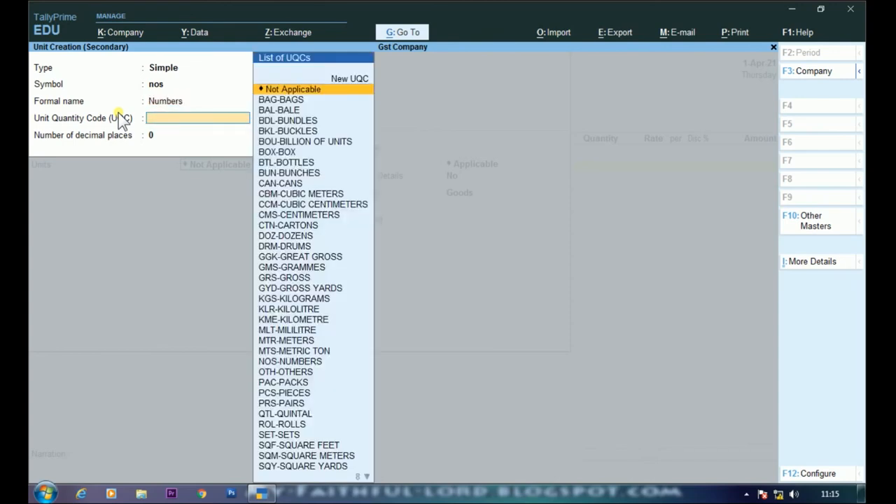
type("no")
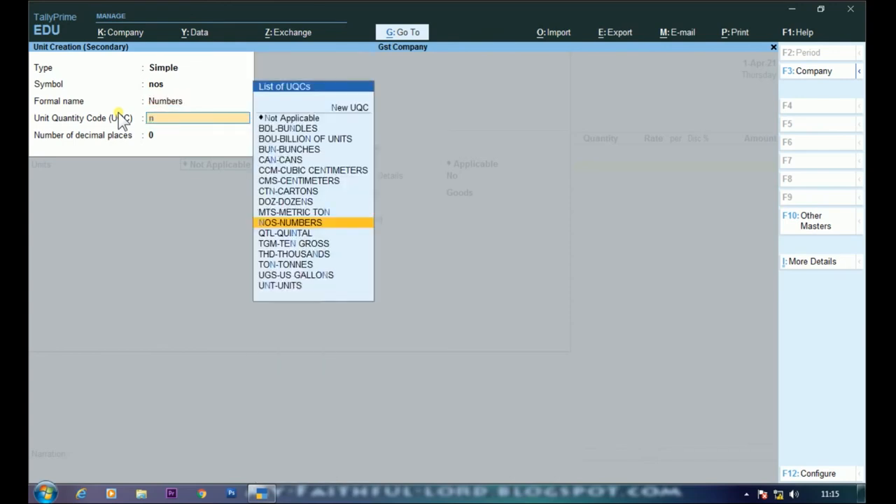
key("Return")
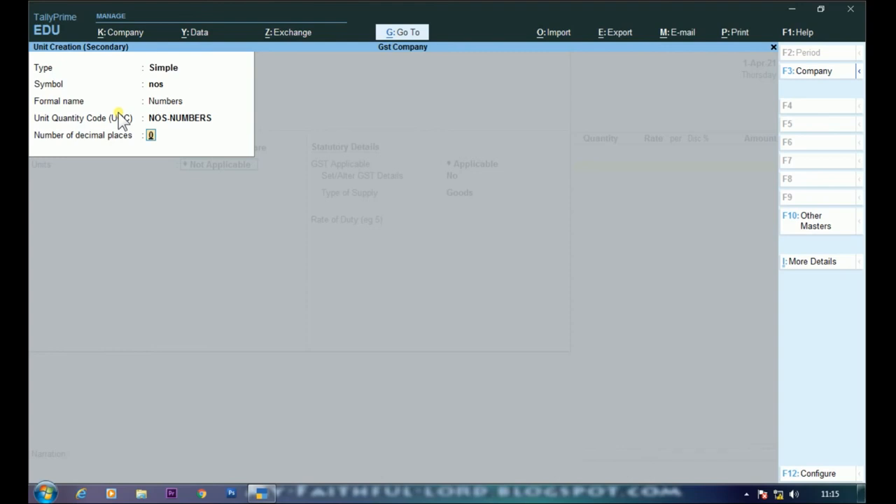
key("Return")
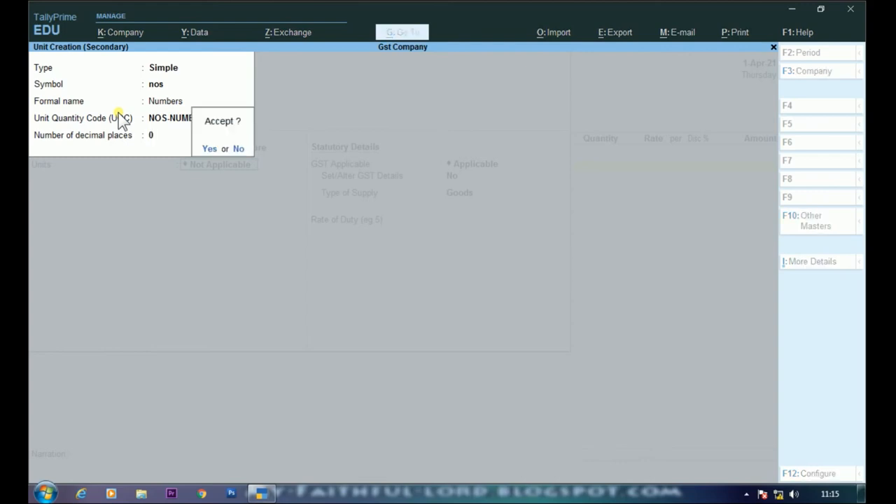
key("Return")
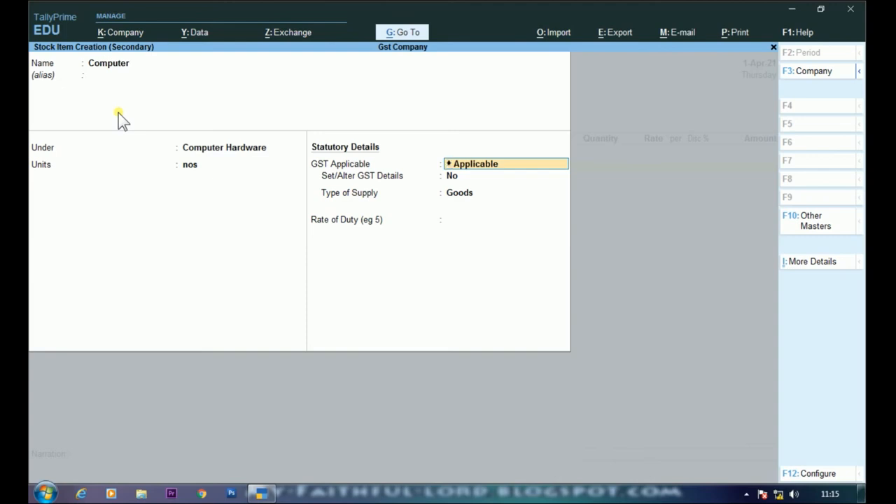
Finish the Computer item under Computer Hardware with GST Applicable and Goods supply type.
key("Return")
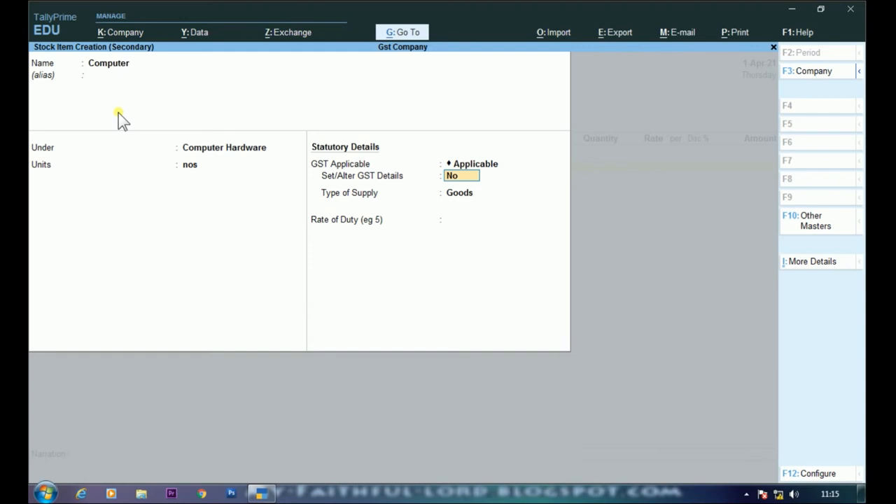
key("BackSpace")
key("BackSpace")
key("BackSpace")
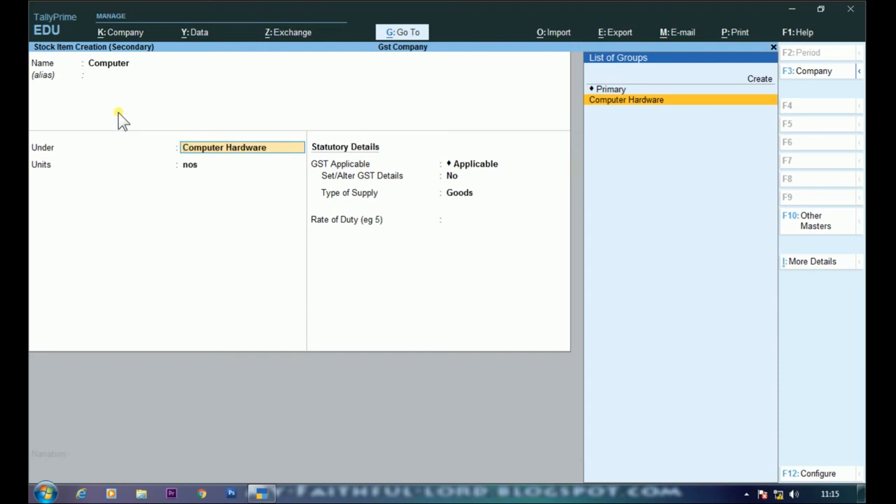
key("Return")
key("Return")
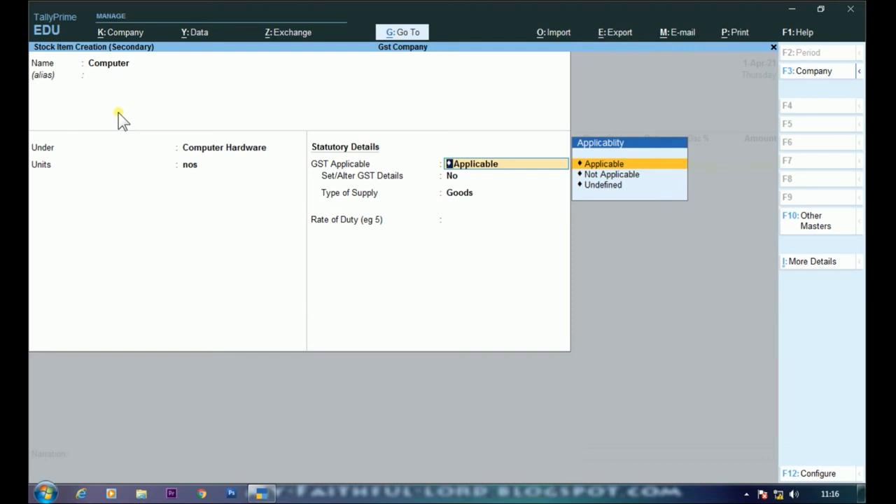
key("Return")
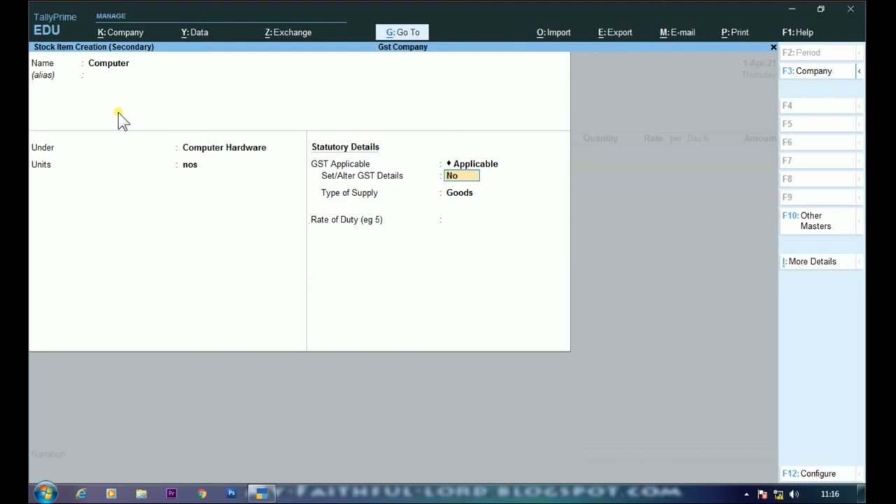
key("Return")
key("Return")
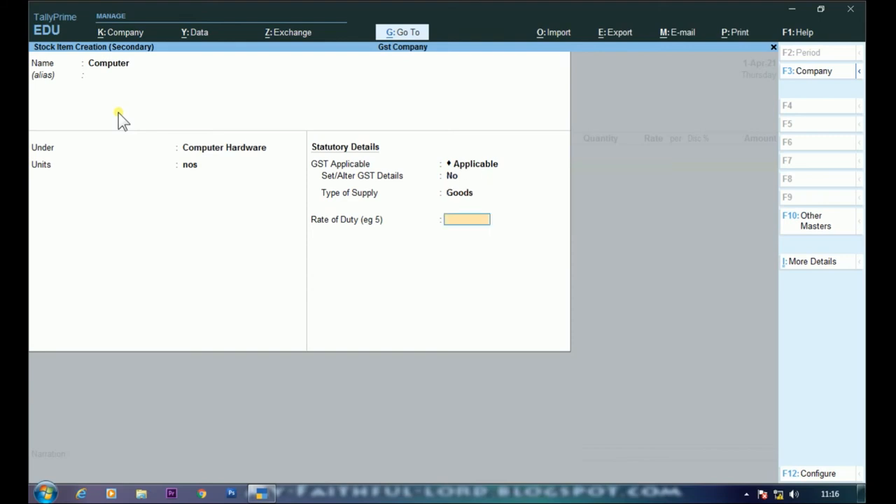
key("Return")
key("Return")
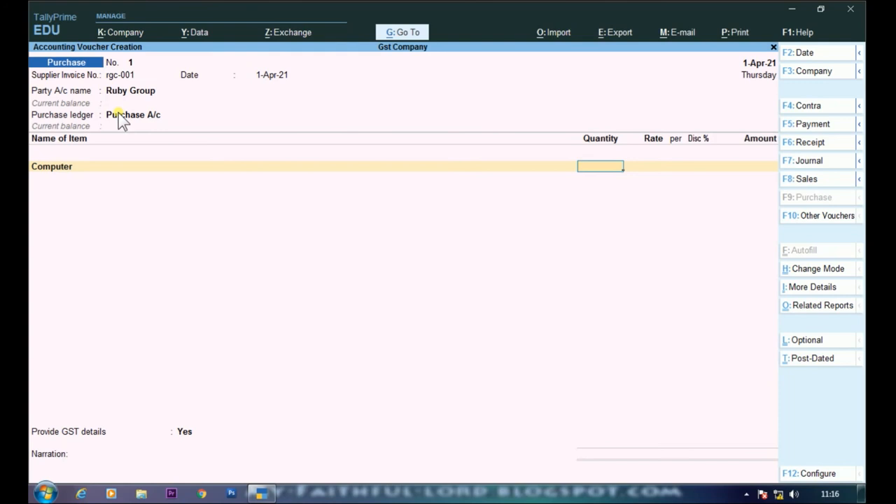
Enter 2 nos of Computer at a rate of 25,000.00 each, giving a 50,000.00 line.
type("2")
key("Return")
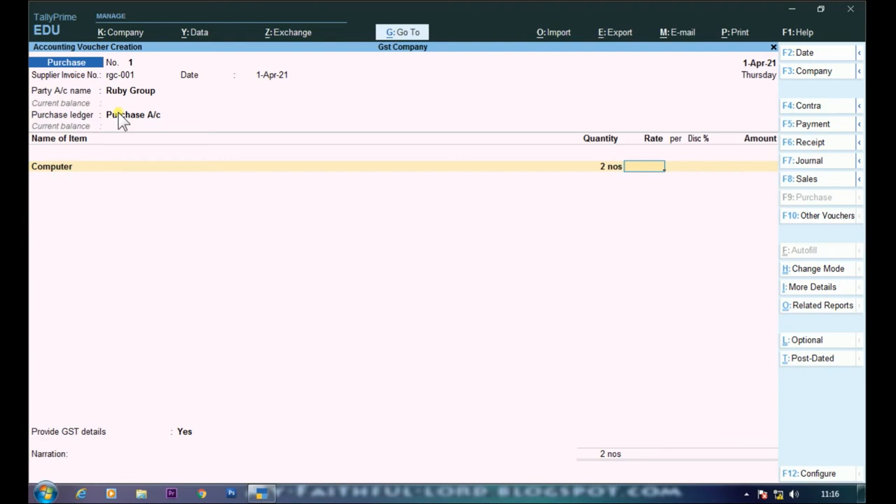
type("25000")
key("Return")
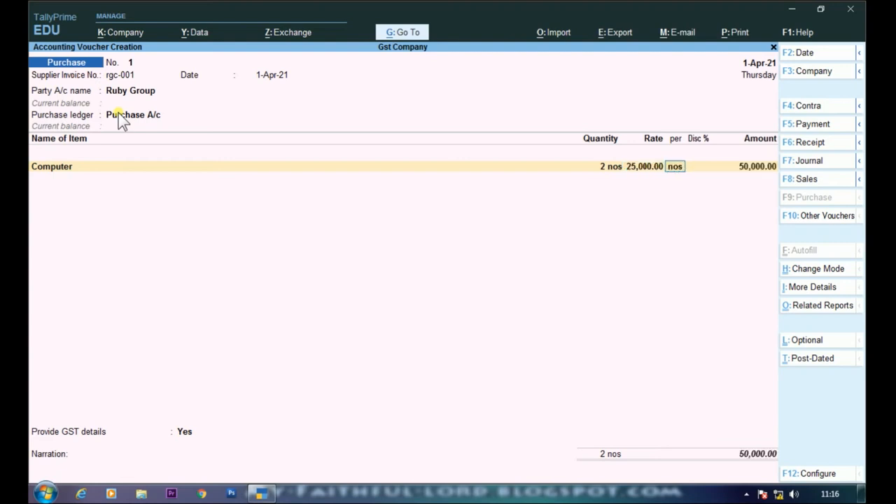
key("Return")
key("Return")
key("Return")
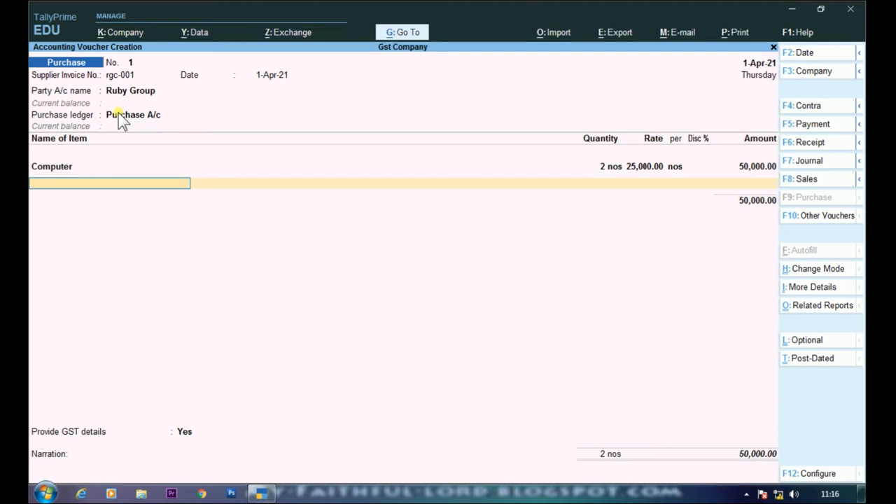
key("Return")
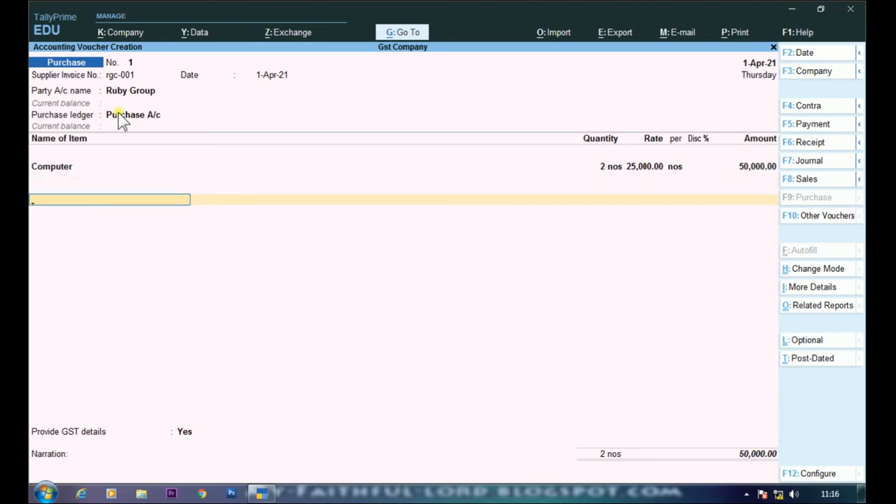
Add Input Cgst and Input Sgst lines of 4,500.00 each, bringing the purchase to 59,000.00.
key("Return")
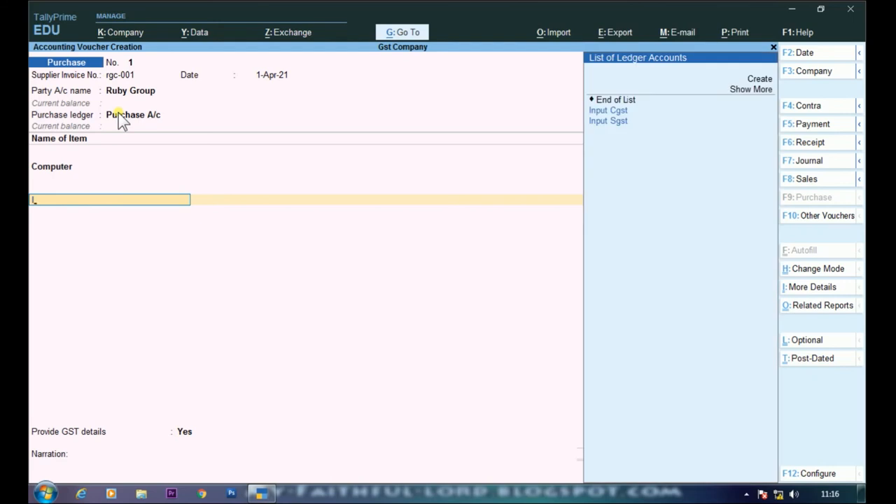
key("Down")
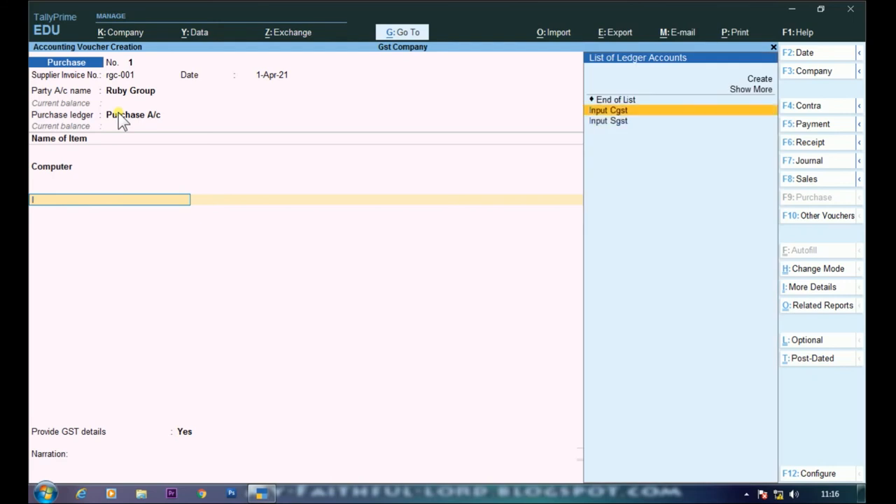
key("Return")
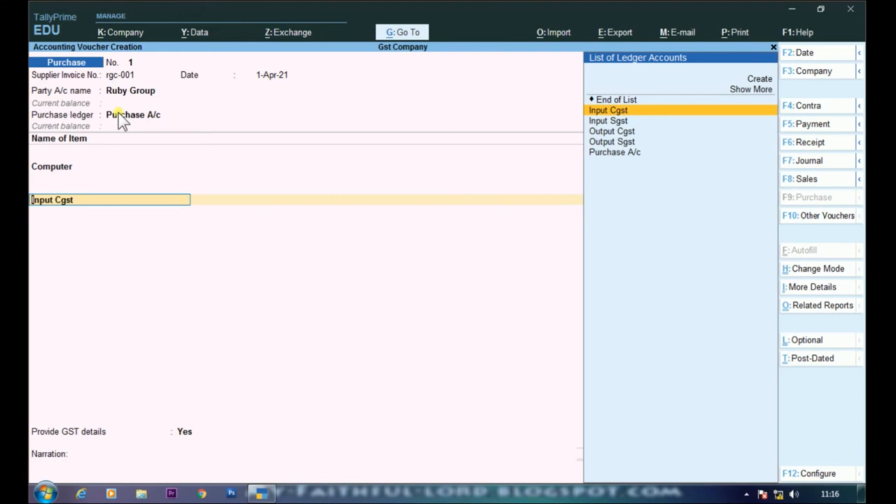
key("Return")
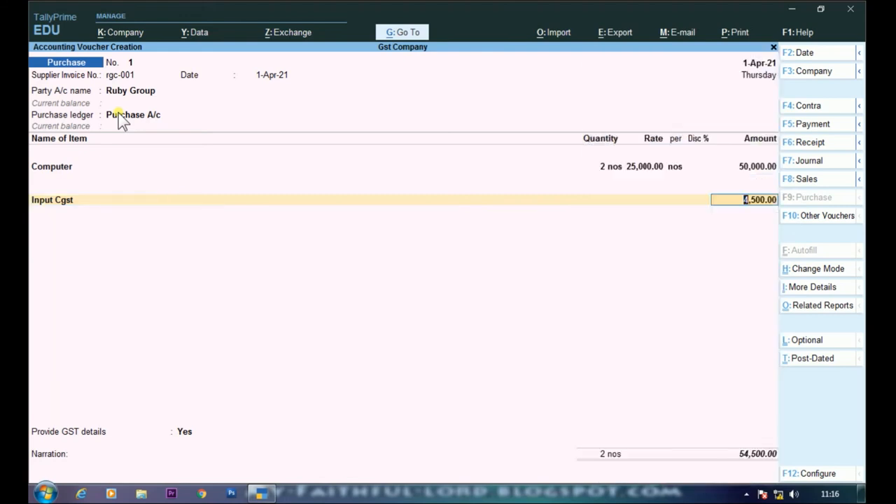
key("Return")
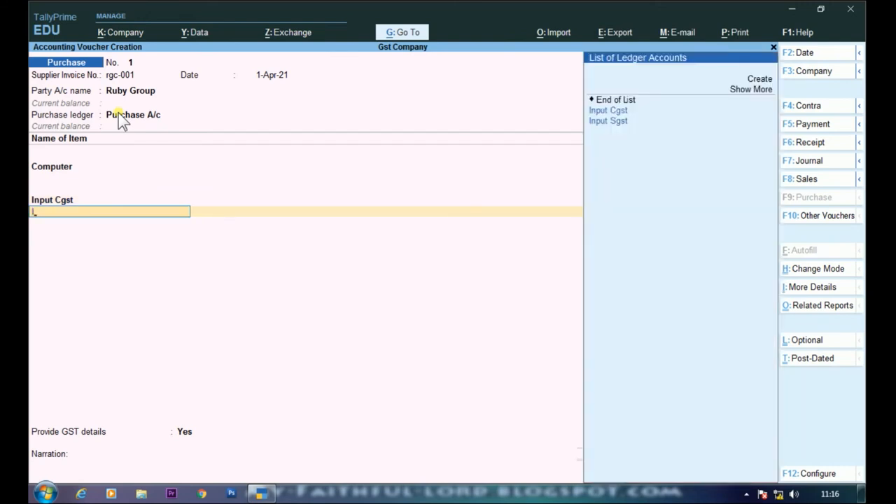
key("Down")
key("Down")
key("Return")
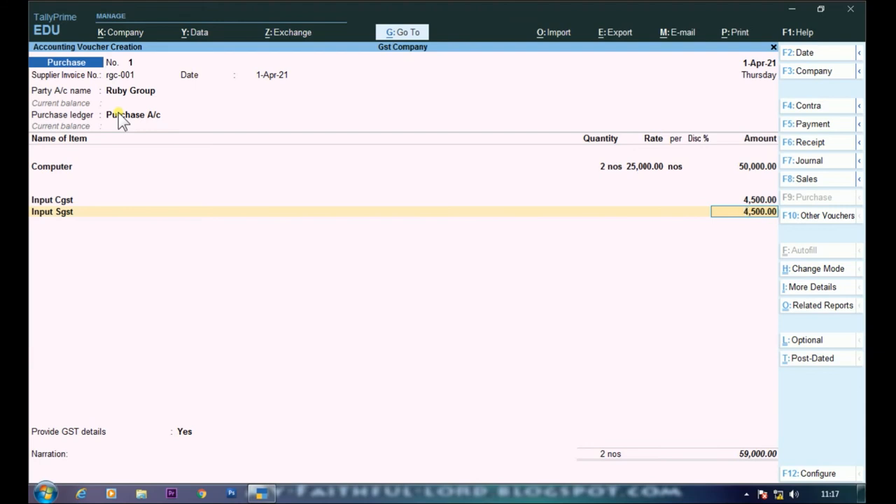
key("Return")
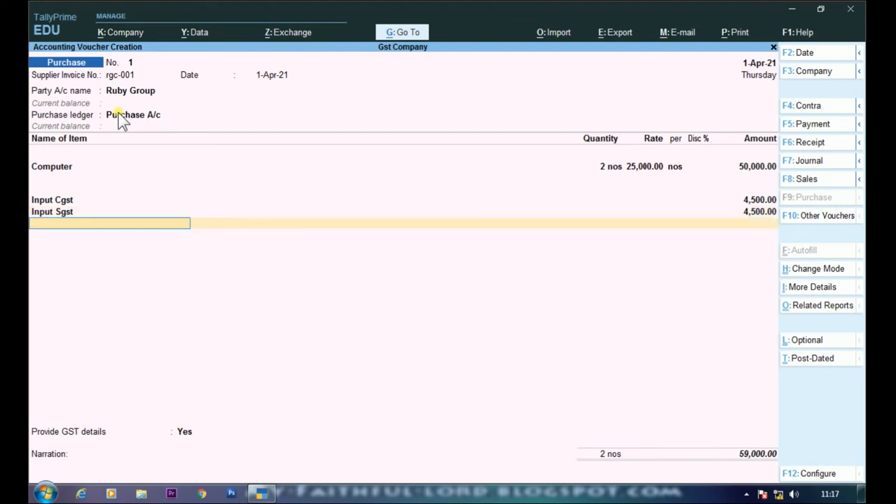
key("Return")
key("Return")
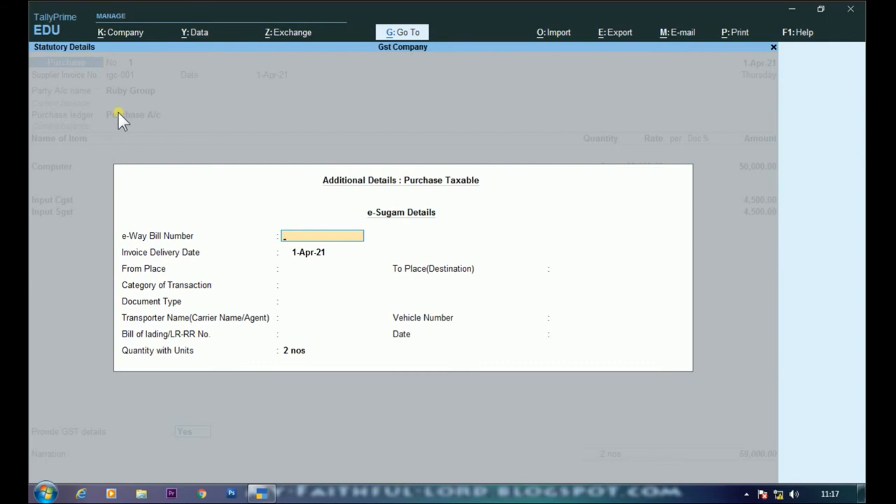
Save purchase voucher No. 1 at 59,000.00 with default e-Sugam details and a blank narration.
key("Return")
key("Return")
key("Return")
key("Return")
key("Return")
key("Return")
key("Return")
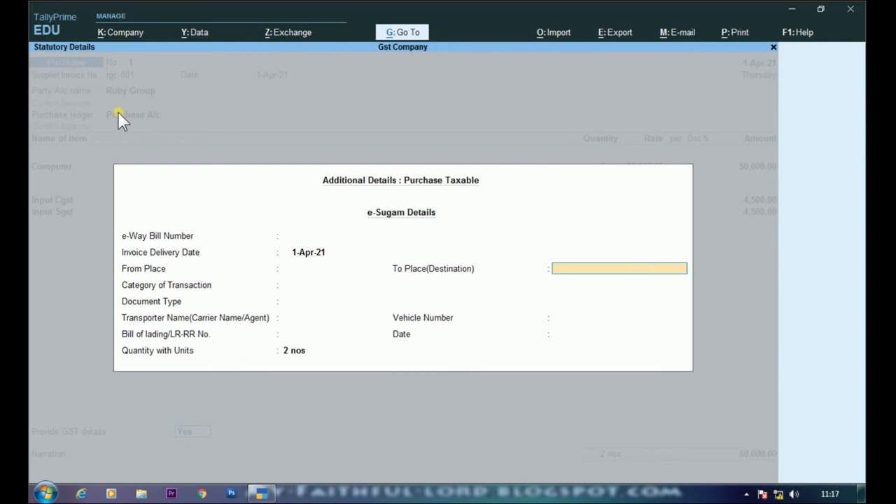
key("Return")
key("Return")
key("Return")
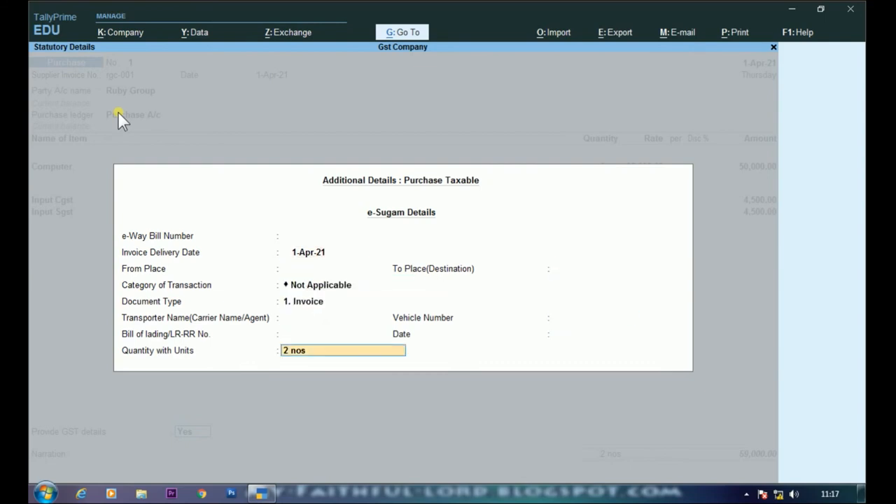
key("Return")
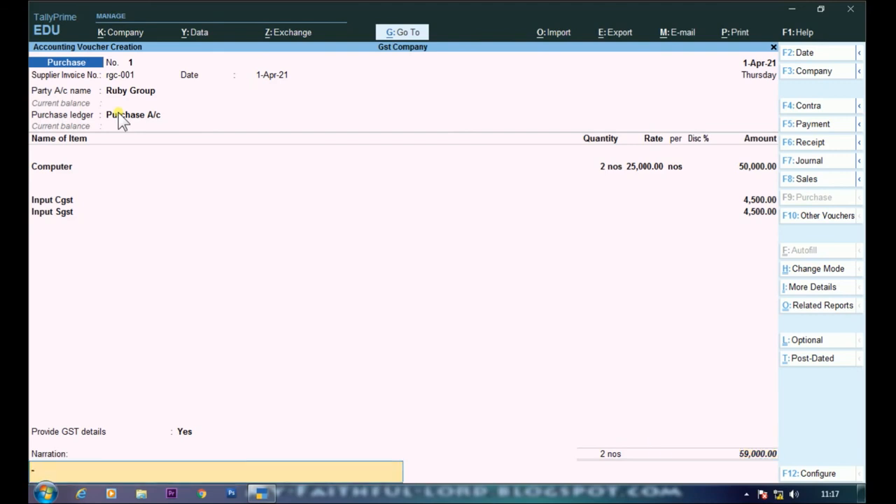
key("Return")
key("Return")
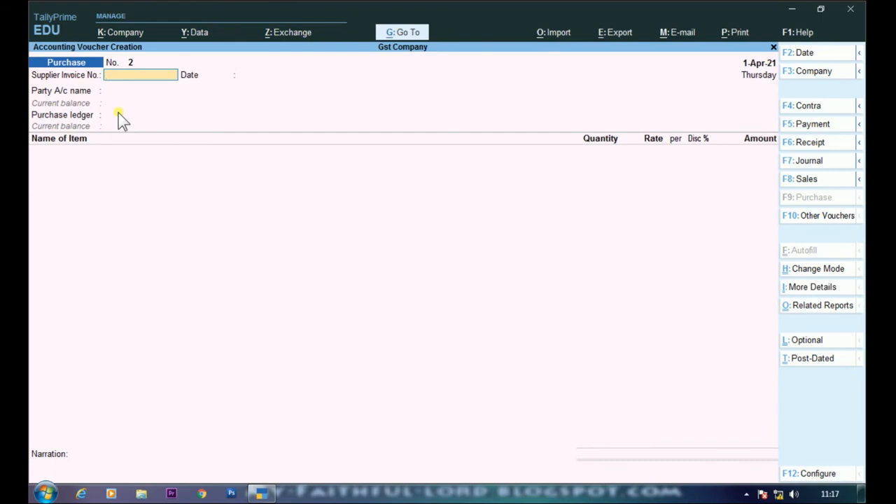
key("F8")
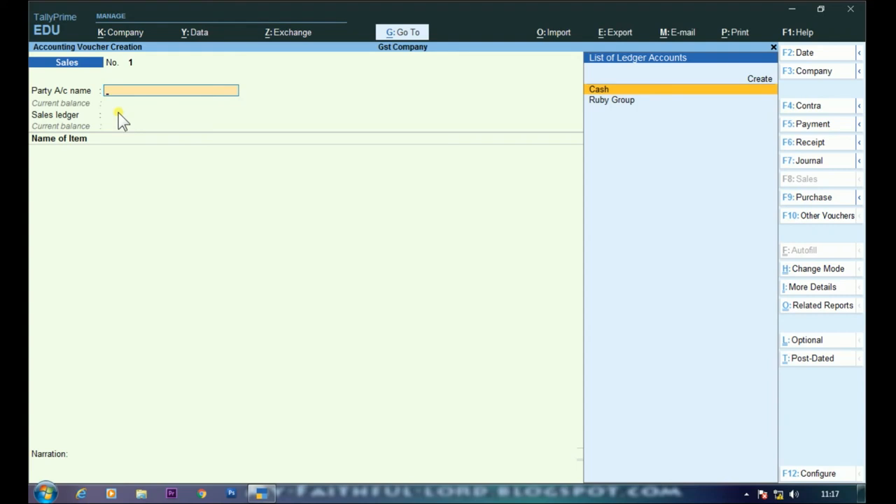
Create a new customer ledger on the fly under the Sundry Debtors group.
key("alt")
key("alt+c")
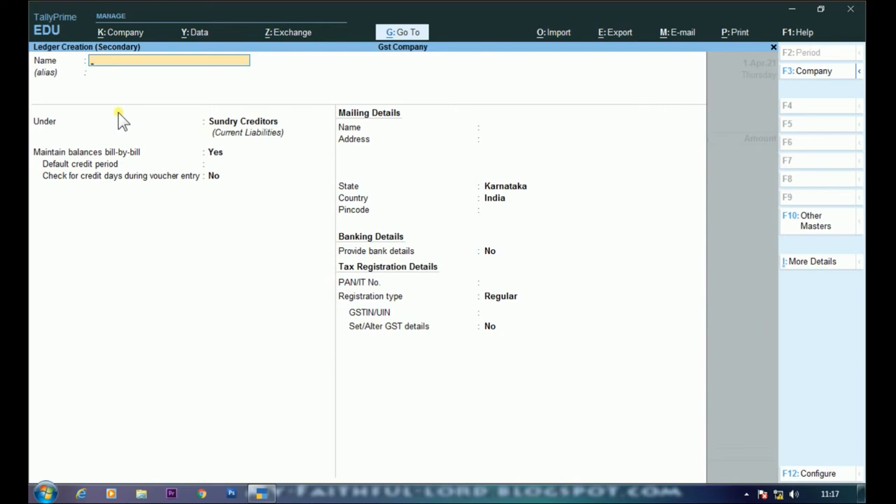
type("Kumar")
key("Return")
key("Return")
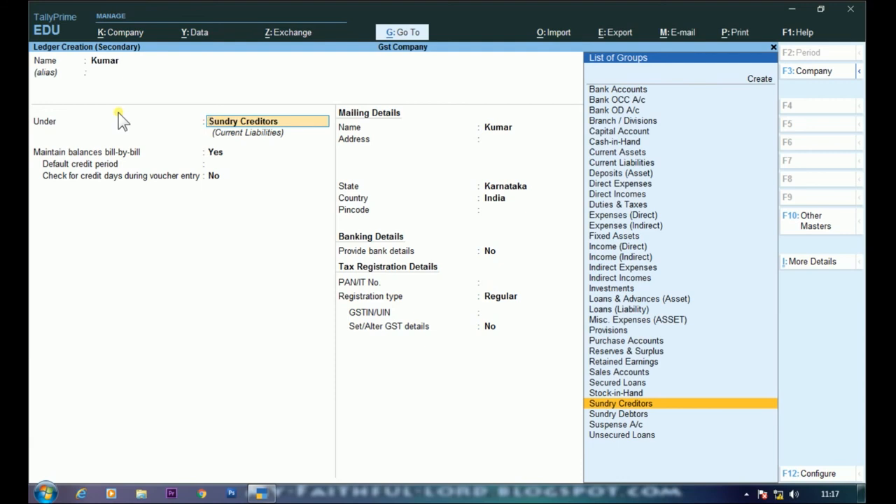
key("Down")
key("Return")
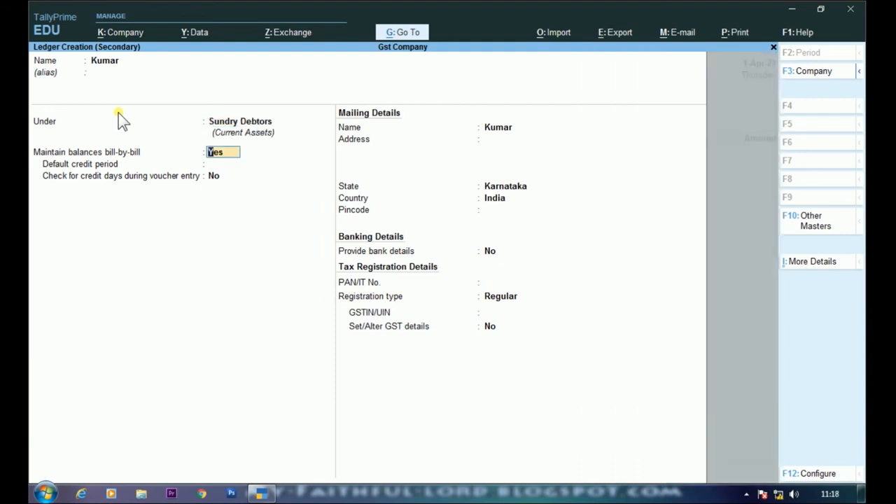
Give the customer ledger a 15-day credit period with credit-day checking on, and save it.
key("Return")
key("BackSpace")
key("Return")
type("15")
key("Return")
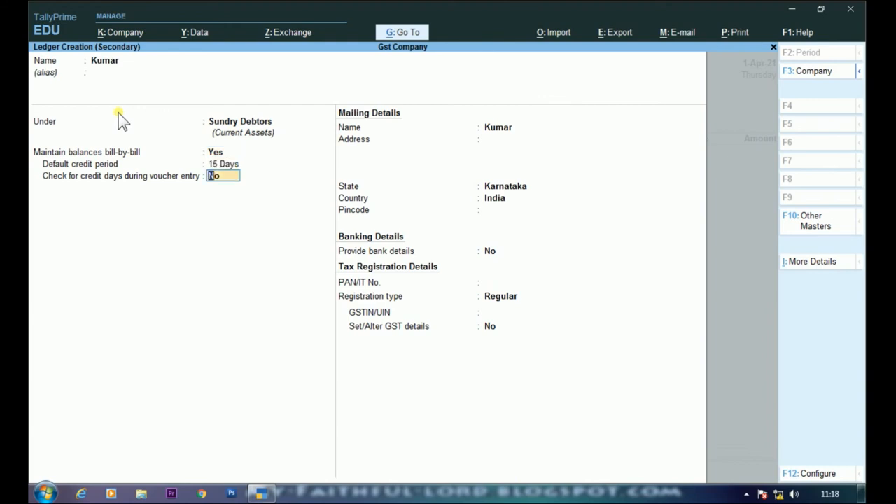
type("y")
key("Return")
key("Return")
key("Return")
key("Return")
key("Return")
key("Return")
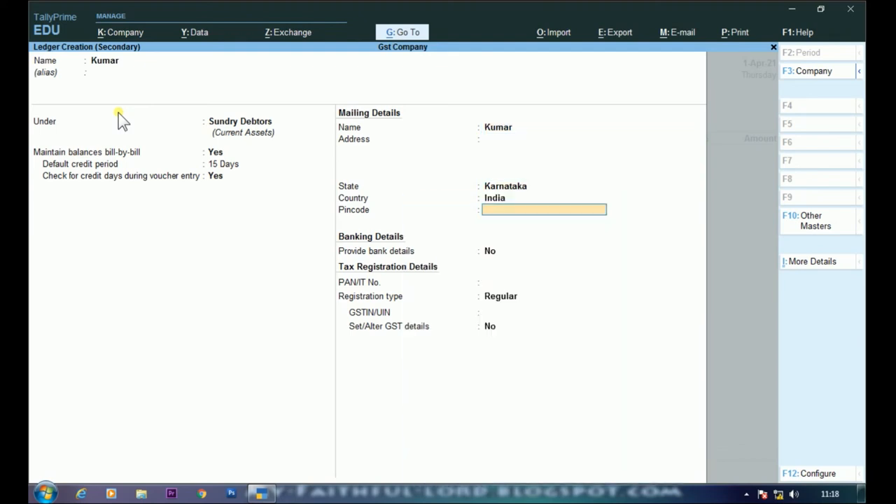
key("Return")
key("Return")
key("Return")
key("Return")
key("Return")
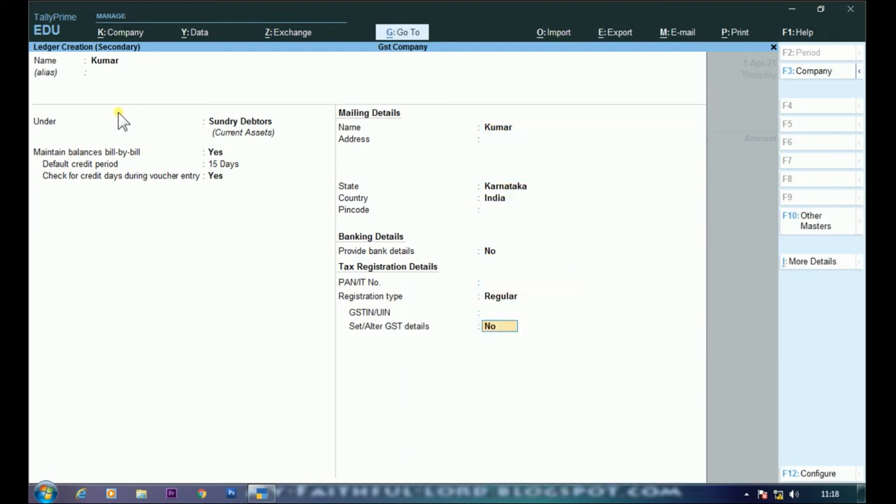
key("y")
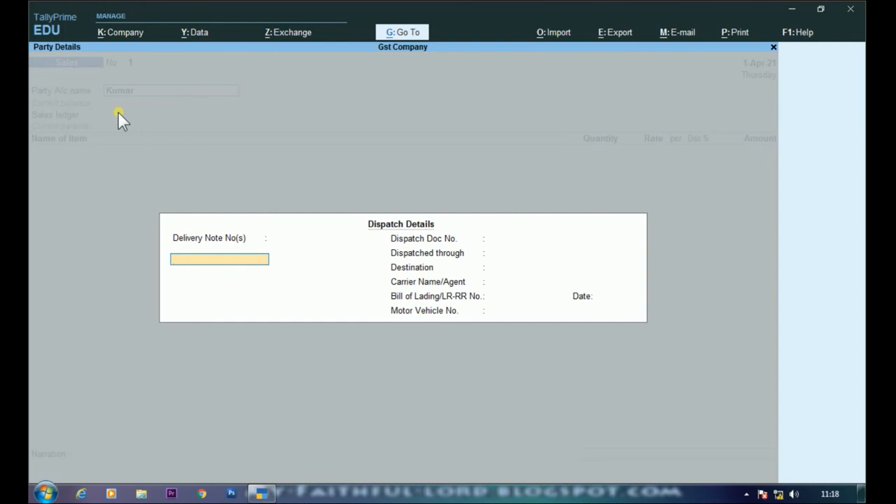
Record delivery note 1 dated 1-Apr-21 and accept the buyer with Karnataka as state and place of supply.
type("1")
key("Return")
key("Return")
key("Return")
key("Return")
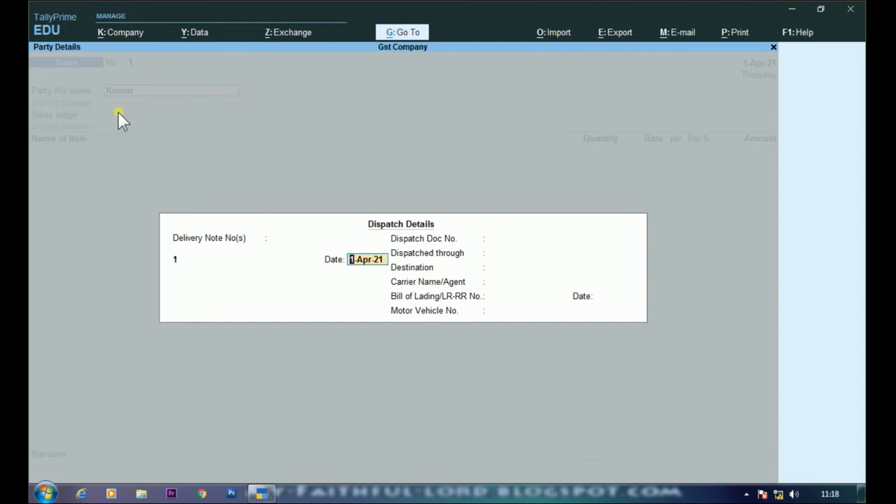
key("Up")
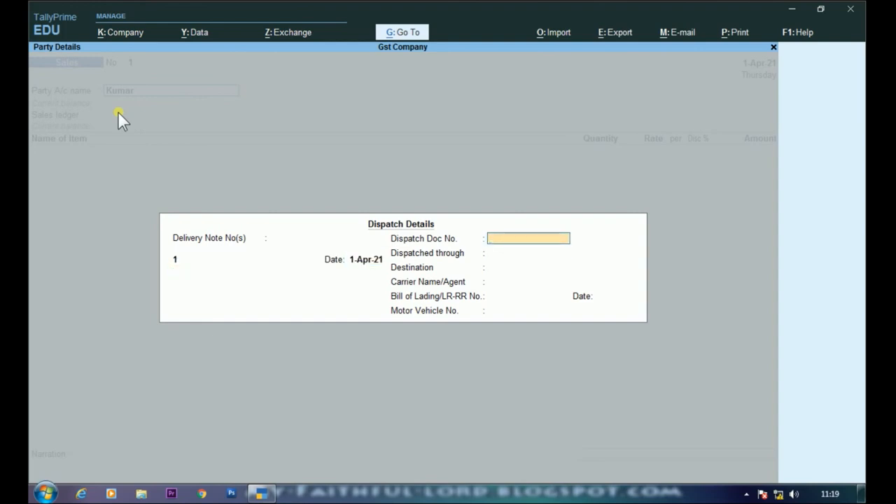
key("Return")
key("Return")
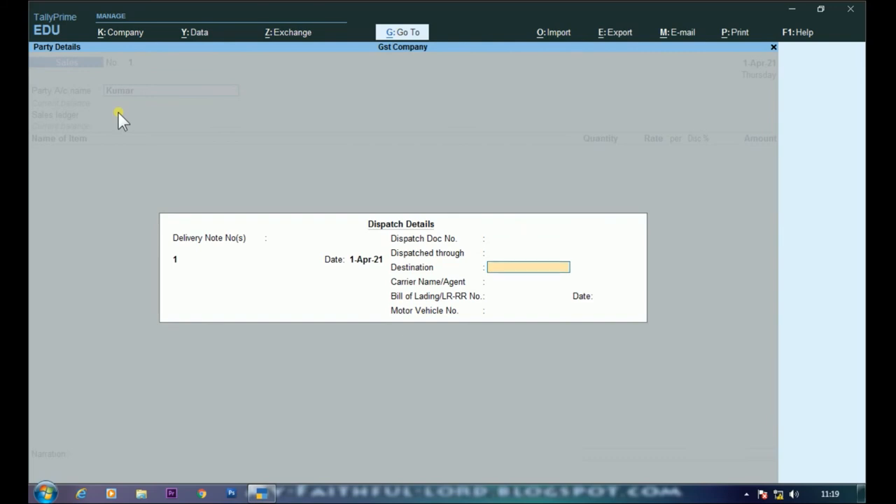
key("Return")
key("Return")
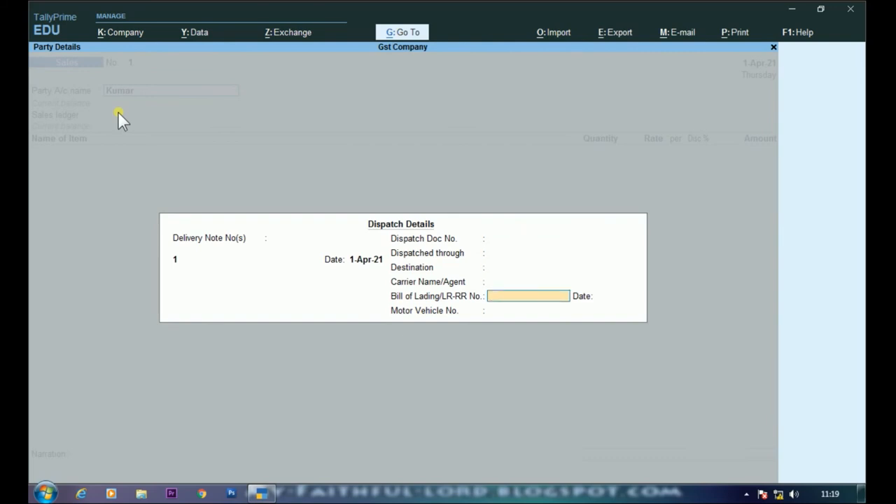
key("Return")
key("Return")
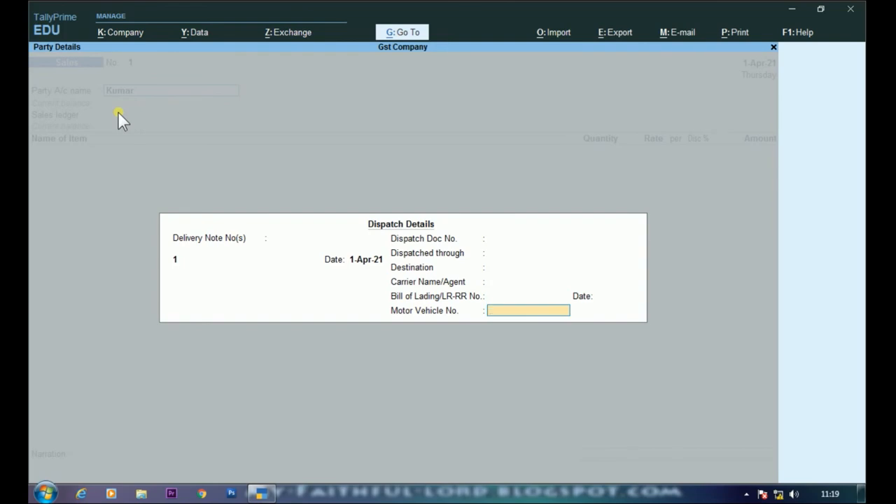
key("Return")
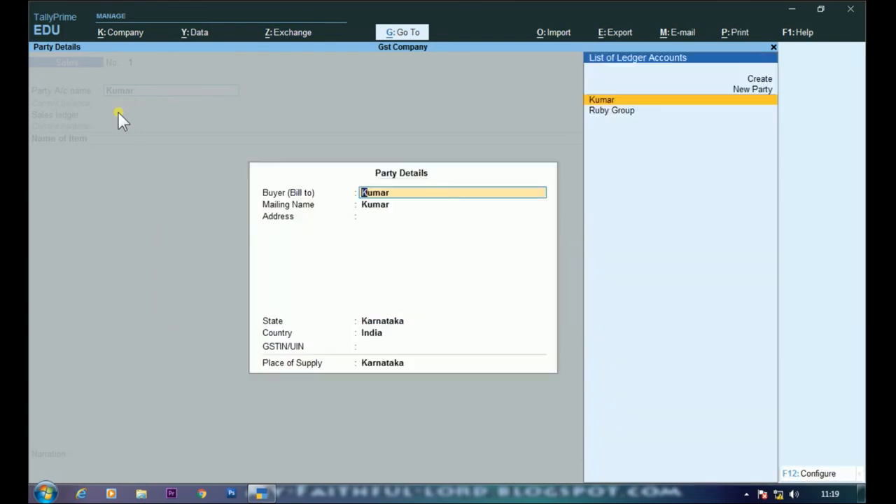
key("Return")
key("Return")
key("Return")
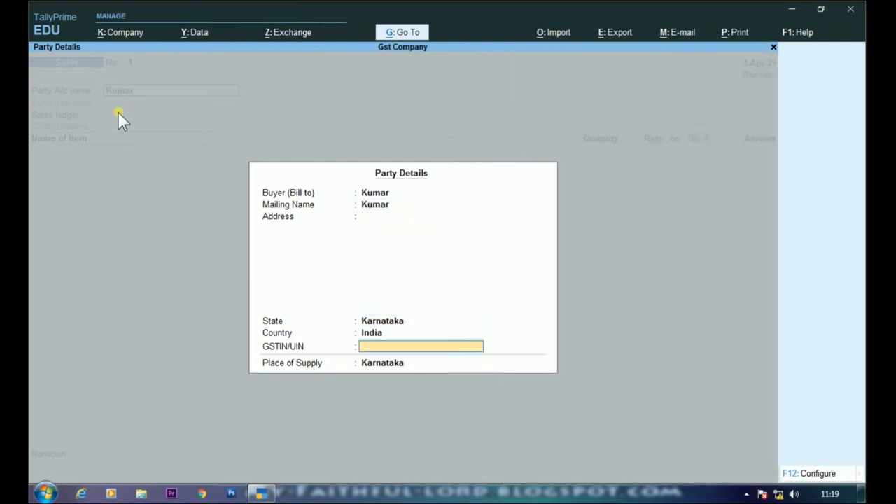
key("Return")
key("Return")
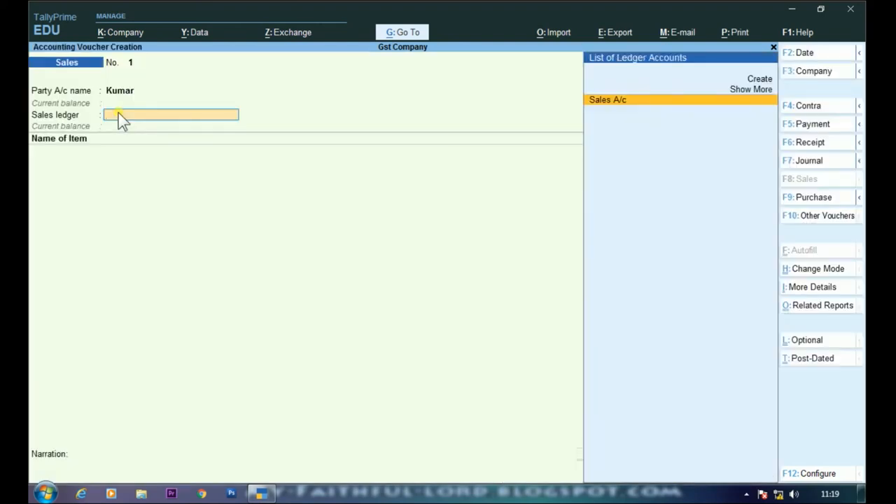
Choose Sales A/c and sell 1 nos of Computer at a rate of 27,000.00.
key("Return")
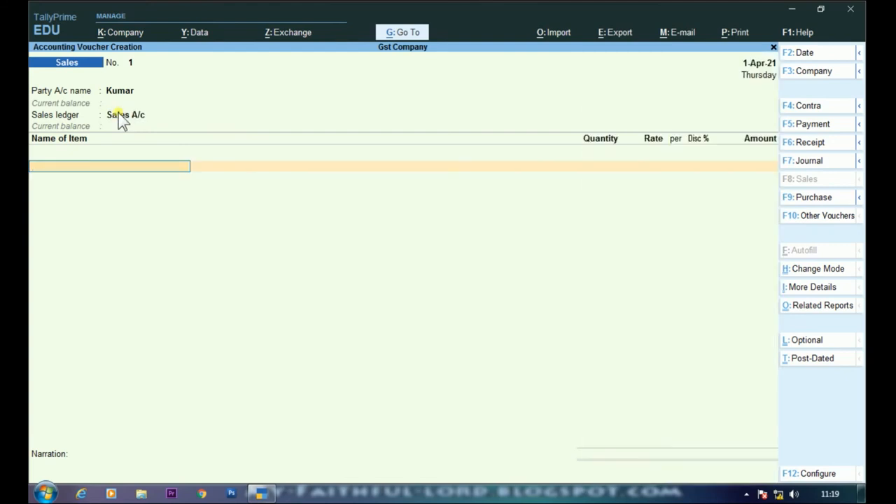
type("C")
key("Return")
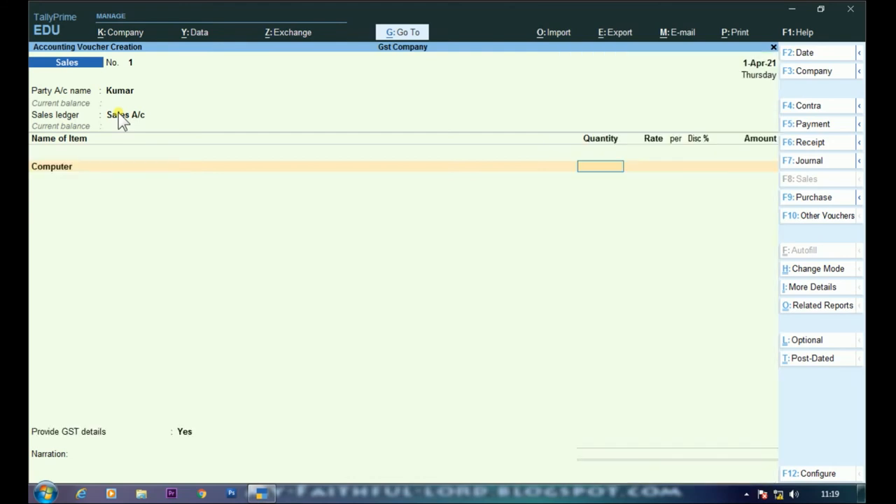
type("1")
key("Return")
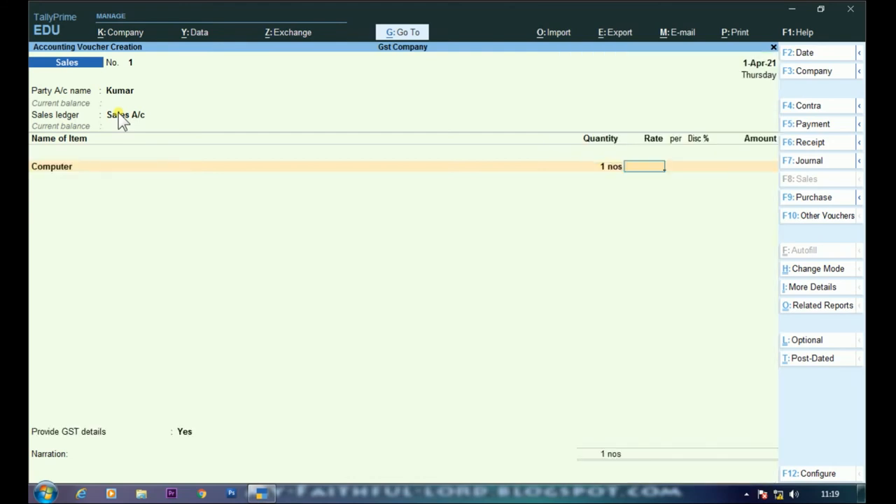
type("28000")
key("BackSpace")
key("BackSpace")
key("BackSpace")
key("BackSpace")
type("7000")
key("Return")
key("Return")
key("Return")
key("Return")
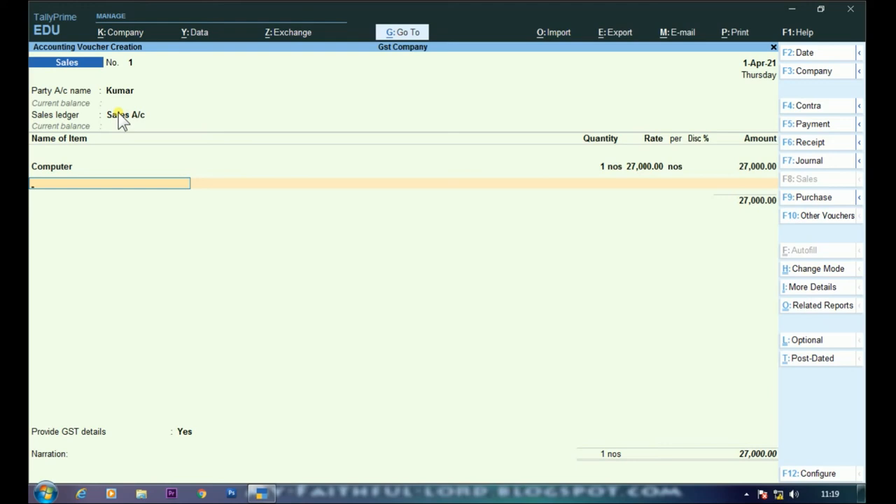
key("Return")
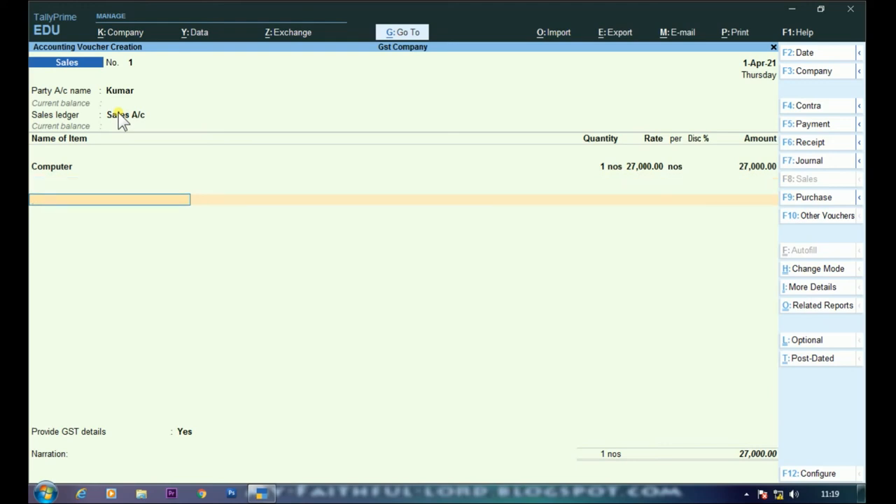
Add Output Cgst and Output Sgst of 2,430.00 each, totalling 31,860.00.
type("O")
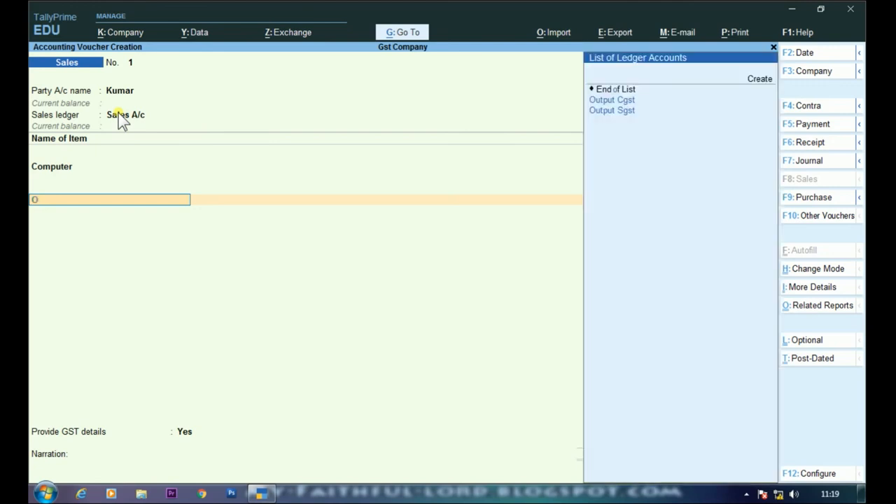
key("Return")
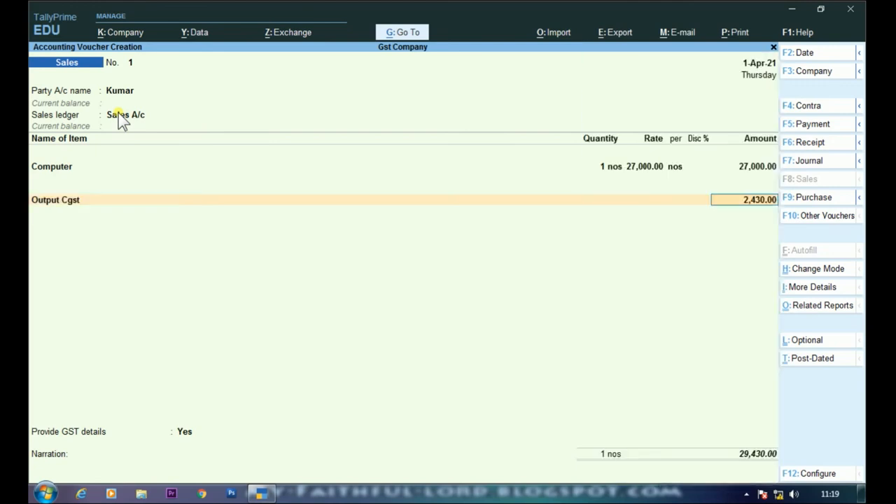
key("Return")
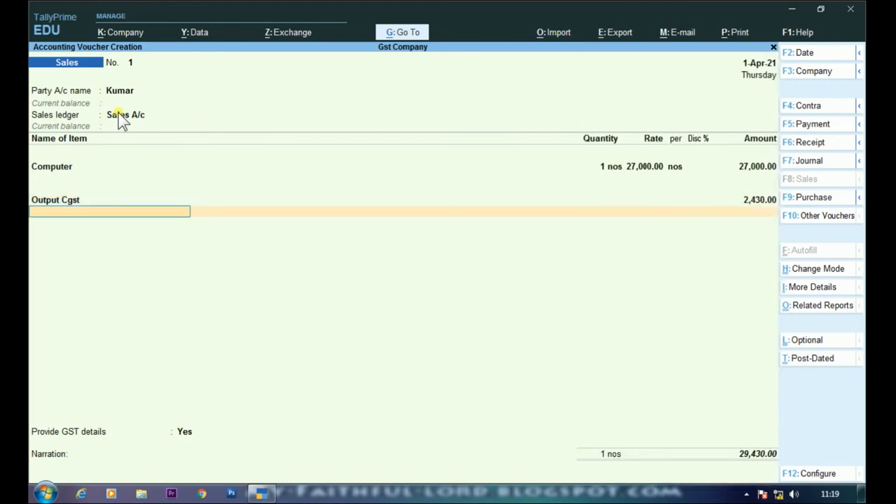
type("O")
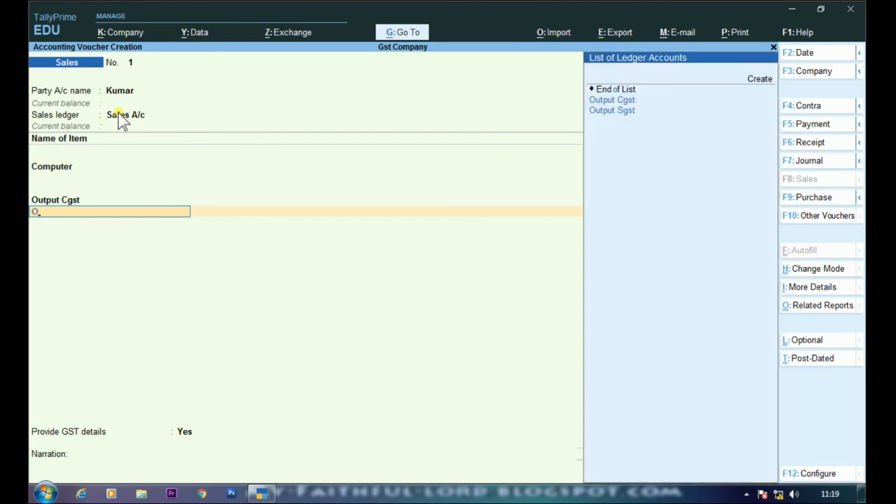
key("Down")
key("Down")
key("Return")
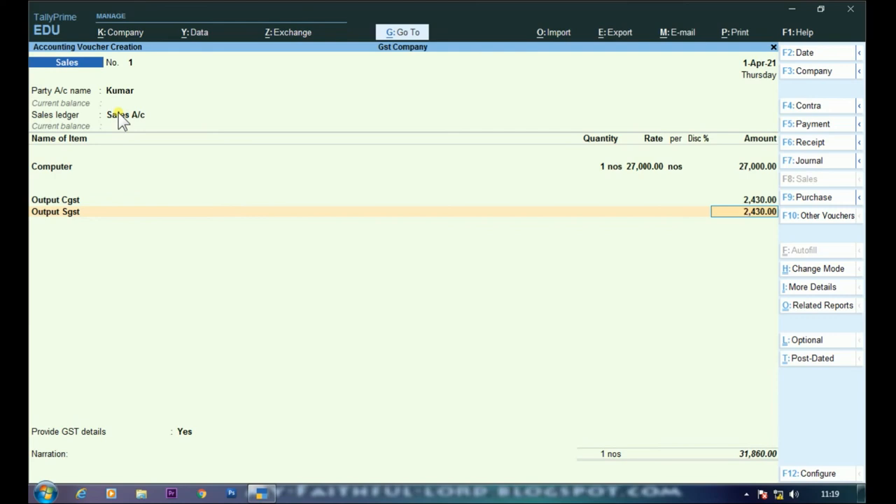
key("Return")
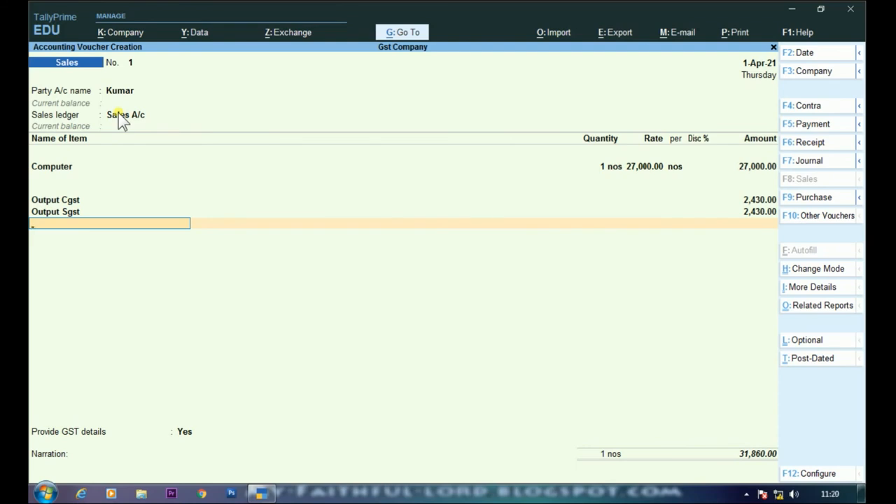
left_click(737, 35)
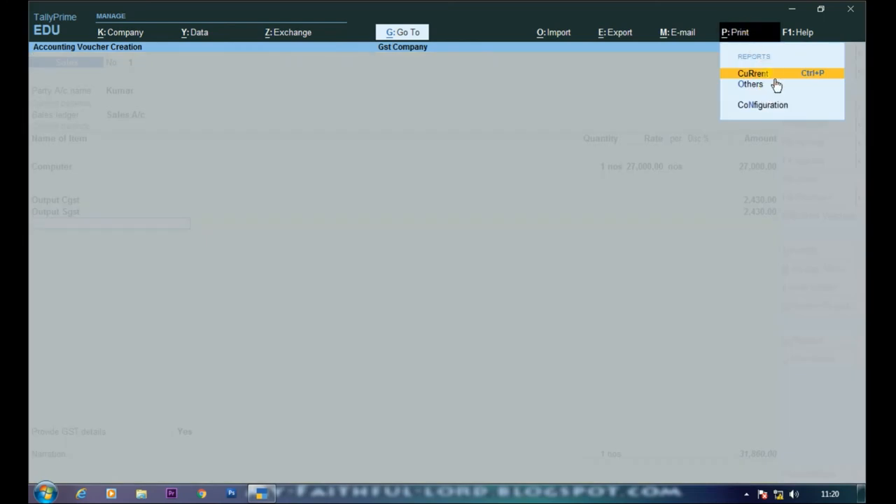
left_click(768, 74)
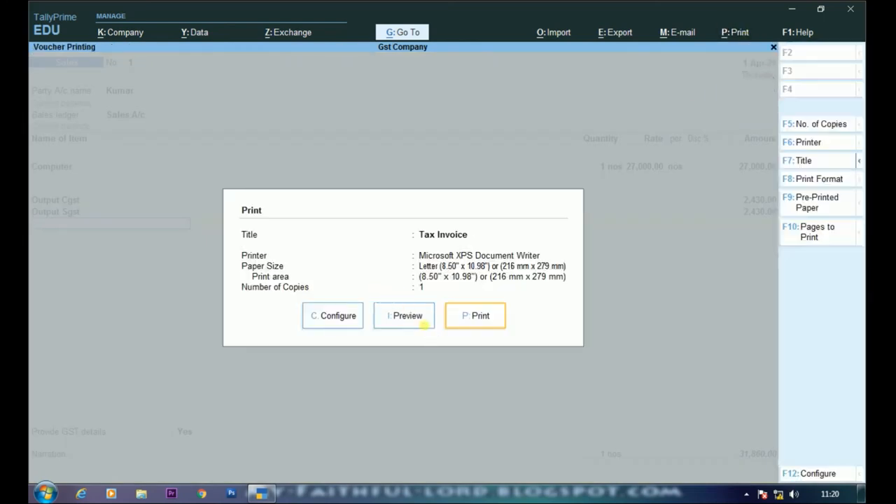
left_click(423, 319)
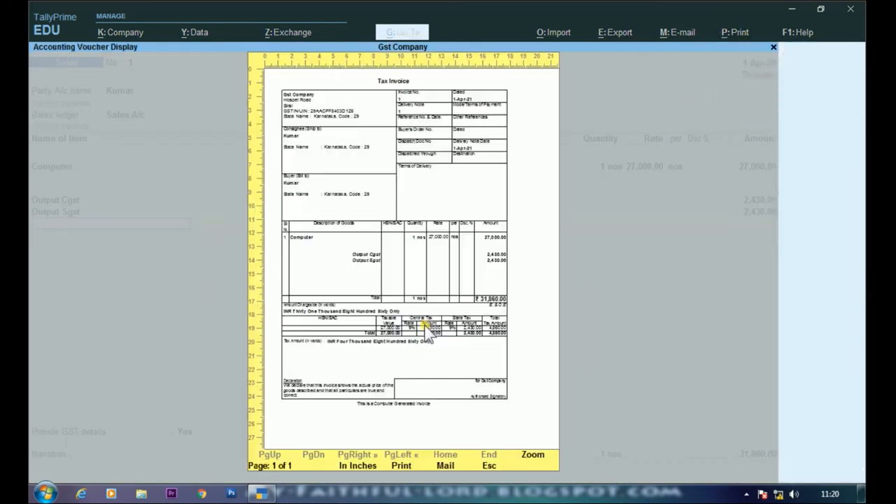
left_click(543, 465)
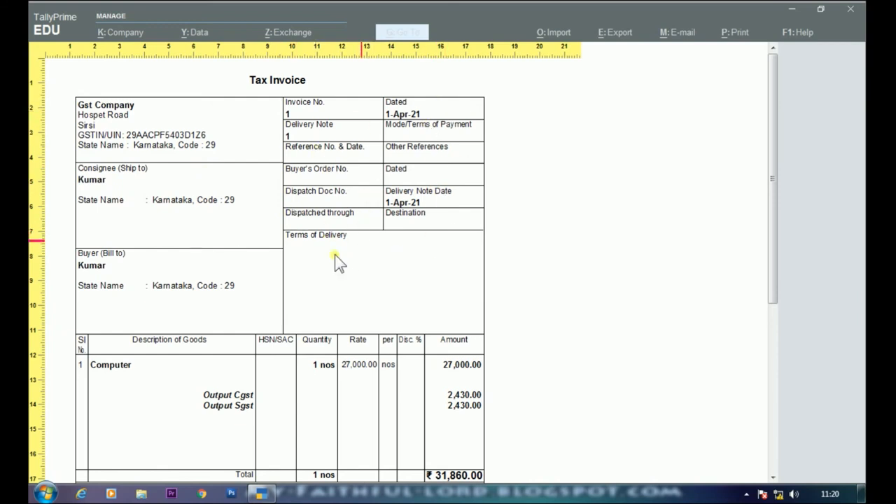
scroll(413, 258, "down", 5)
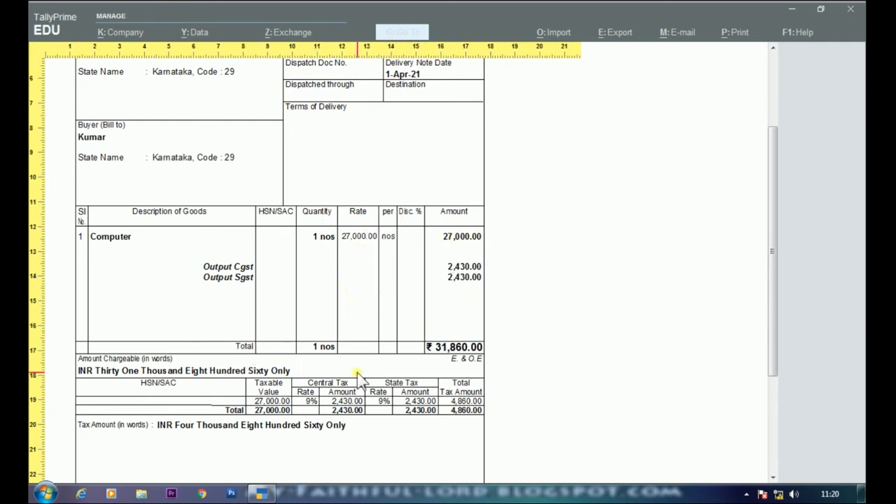
scroll(358, 375, "down", 1)
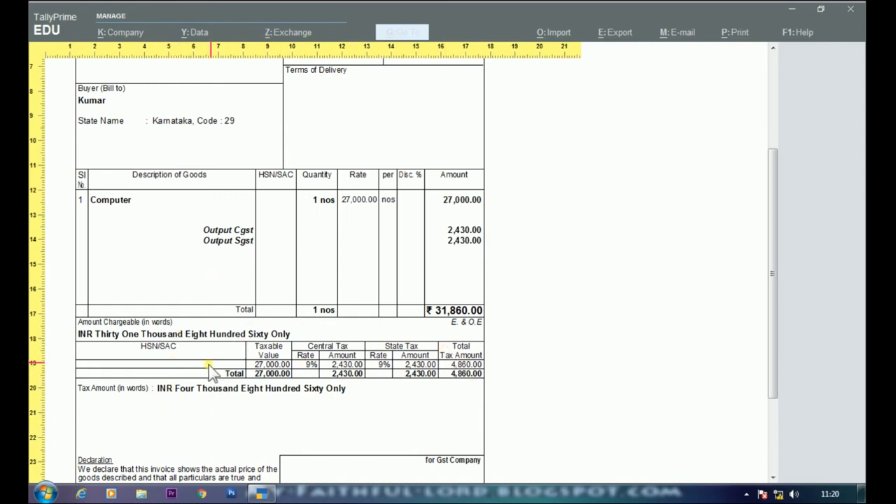
scroll(215, 371, "down", 1)
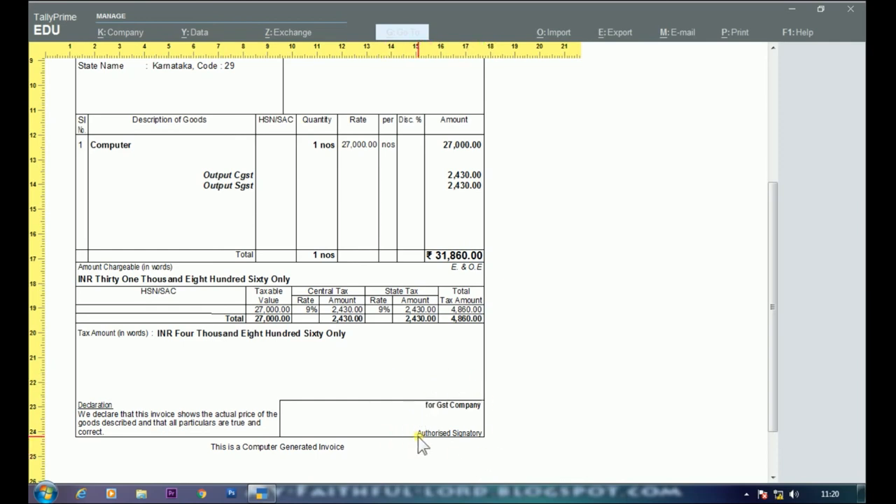
scroll(428, 447, "up", 1)
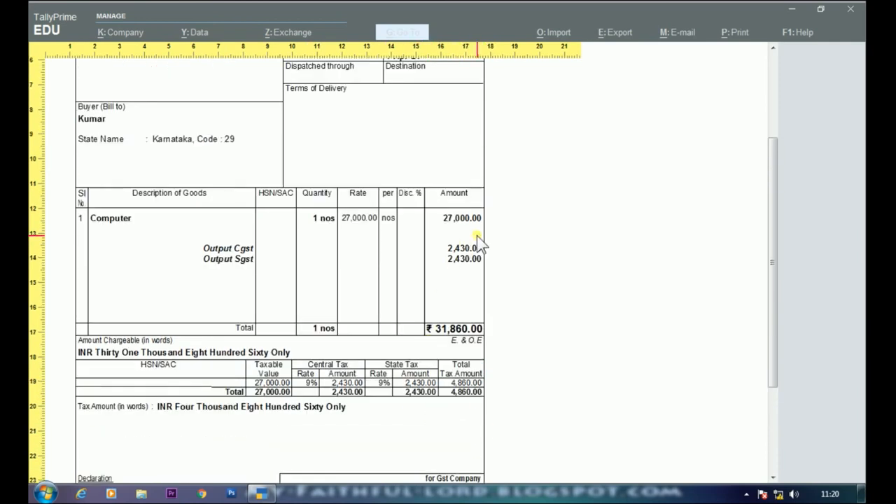
key("Escape")
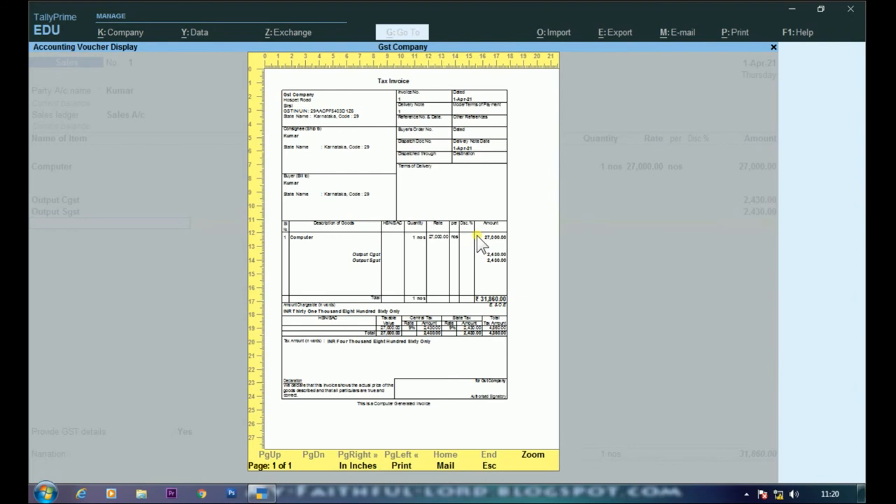
key("Escape")
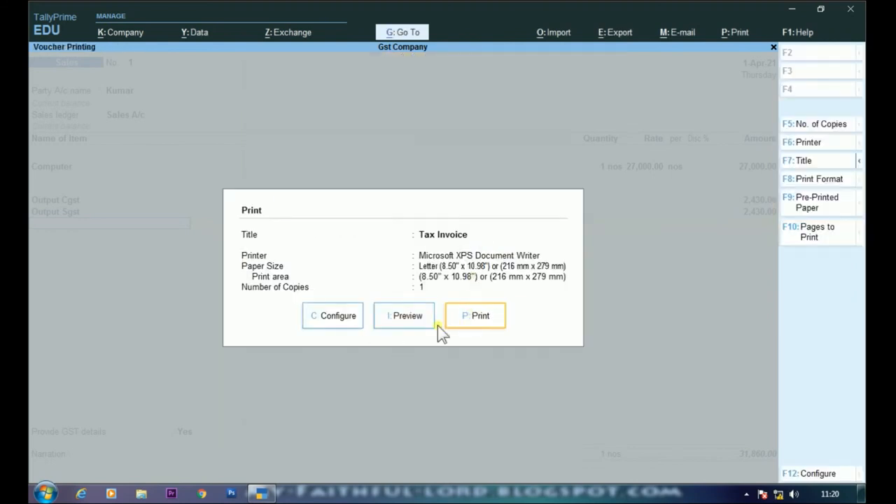
key("Escape")
Accept the default e-Sugam GST details and save the 31,860.00 sales voucher.
left_click(102, 430)
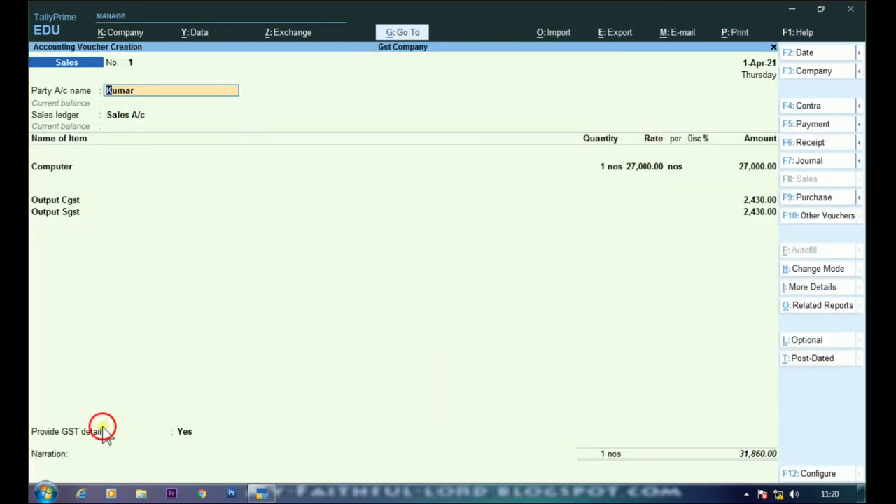
key("Return")
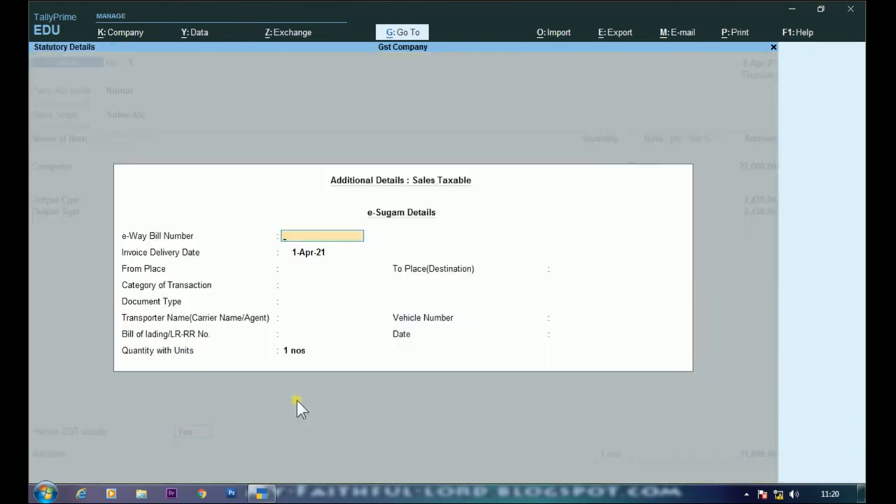
key("Return")
key("Return")
key("Return")
key("Return")
key("Return")
key("Return")
key("Return")
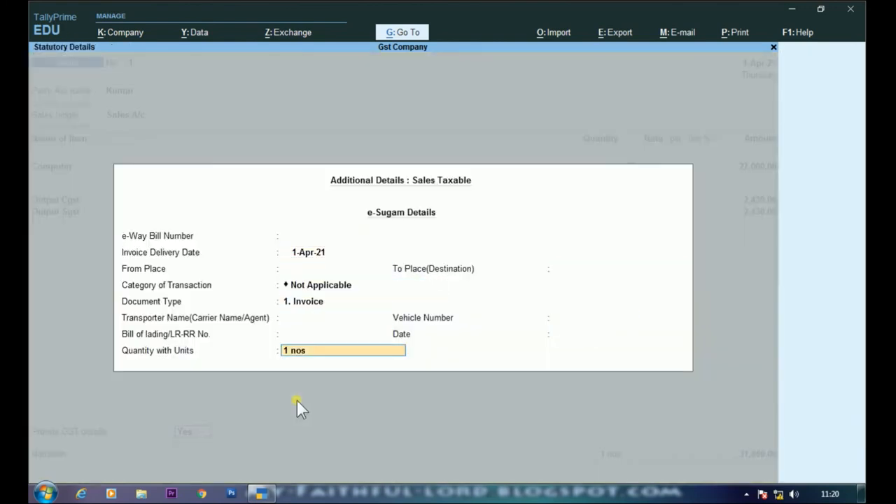
key("ctrl+a")
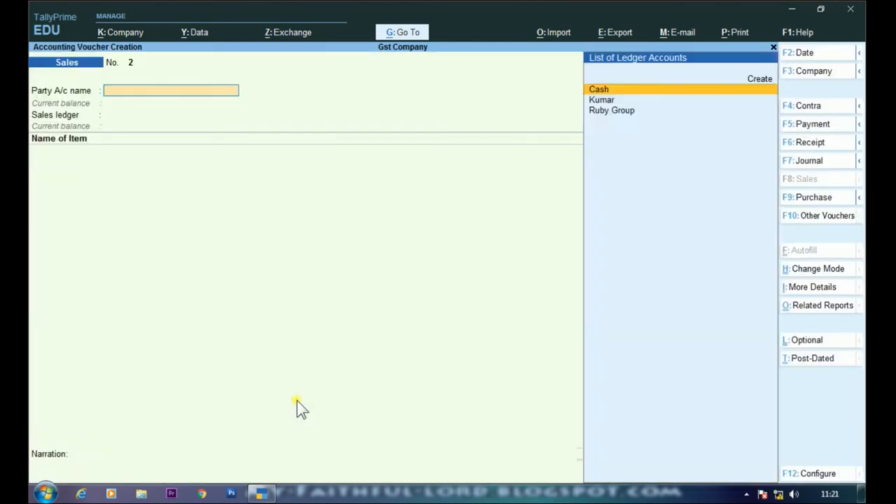
Leave voucher entry and return to the Gateway of Tally.
key("Escape")
key("Return")
key("Escape")
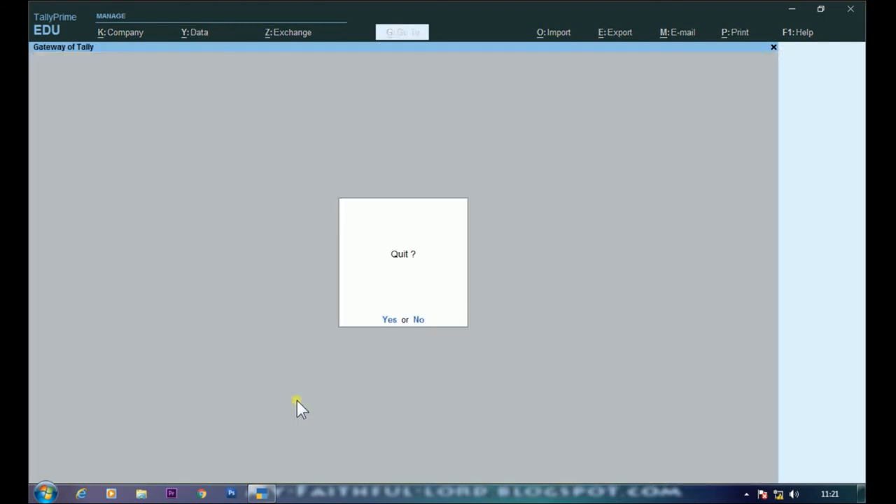
key("Escape")
key("Down")
key("Down")
key("Down")
key("Down")
key("Down")
key("Down")
key("Down")
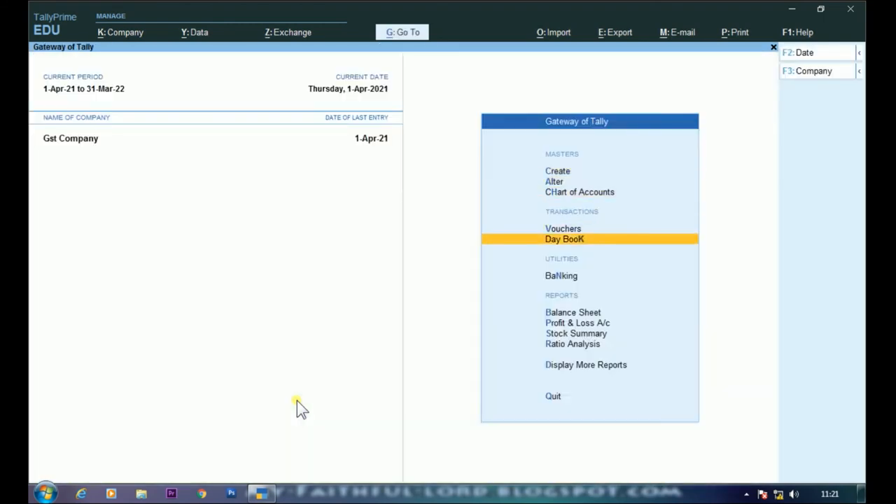
key("Return")
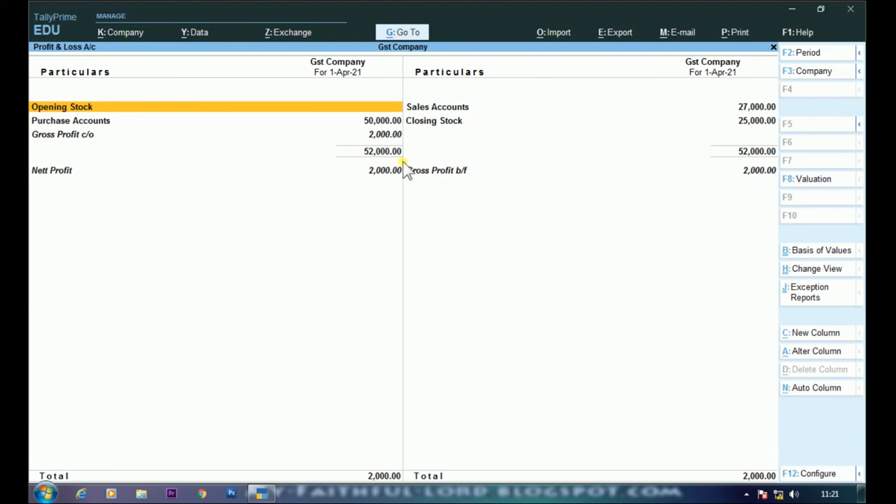
key("Right")
key("Down")
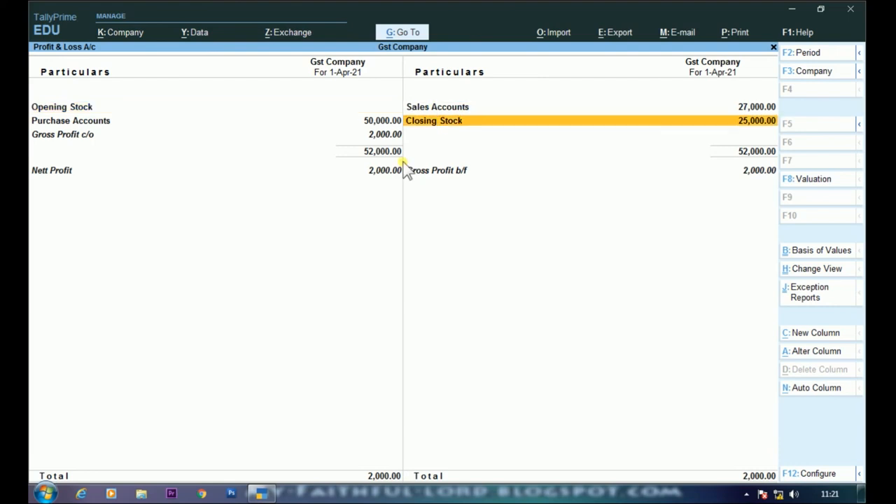
key("Return")
key("Return")
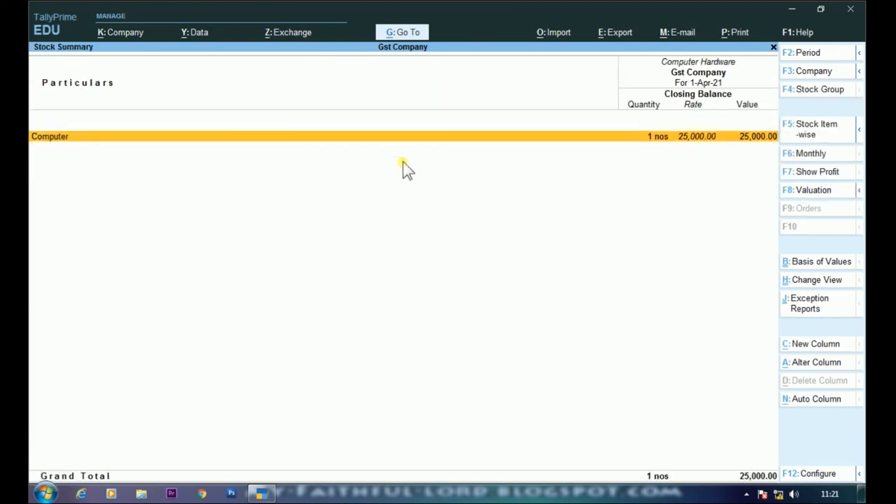
key("Return")
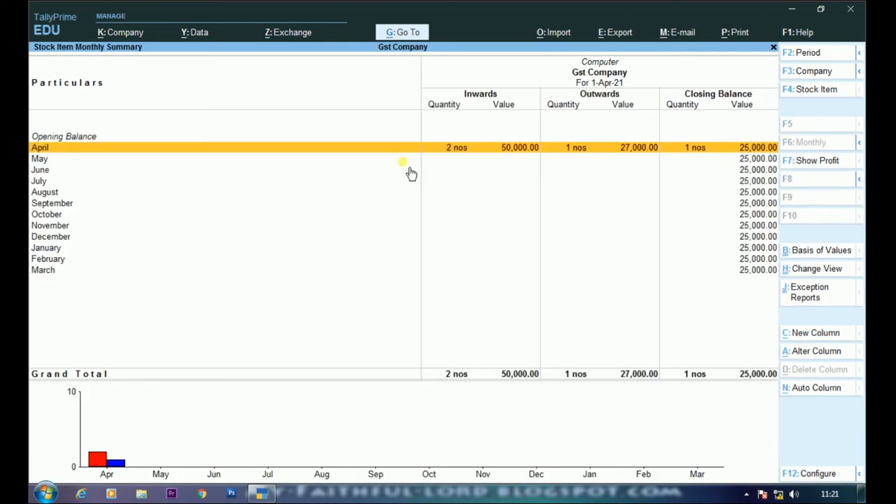
key("Down")
left_click(432, 212)
left_click(472, 157)
left_click(471, 148)
key("Escape")
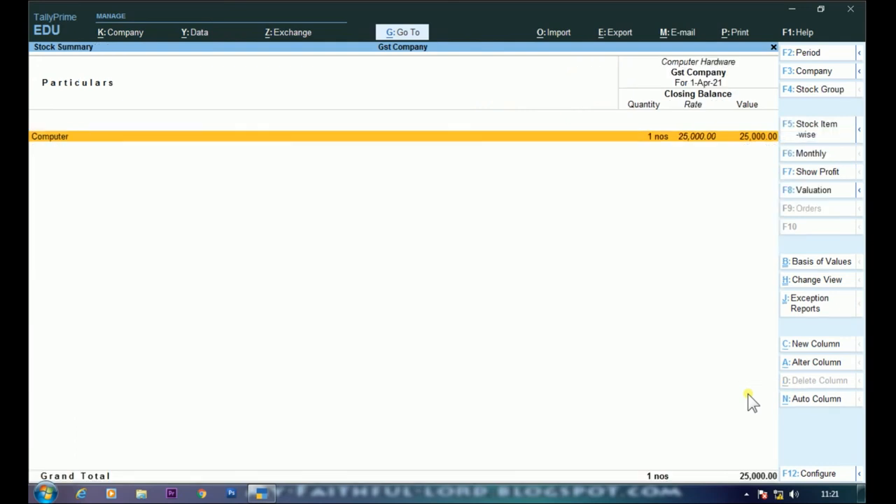
key("Escape")
key("Escape")
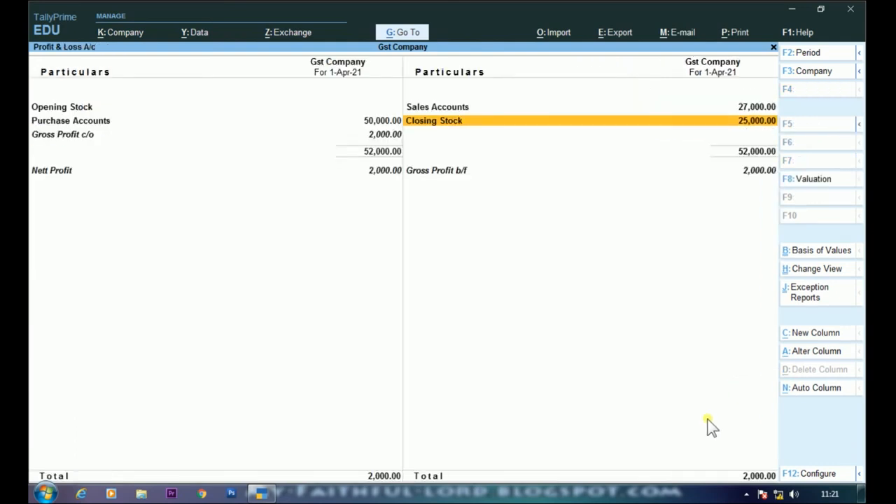
key("Escape")
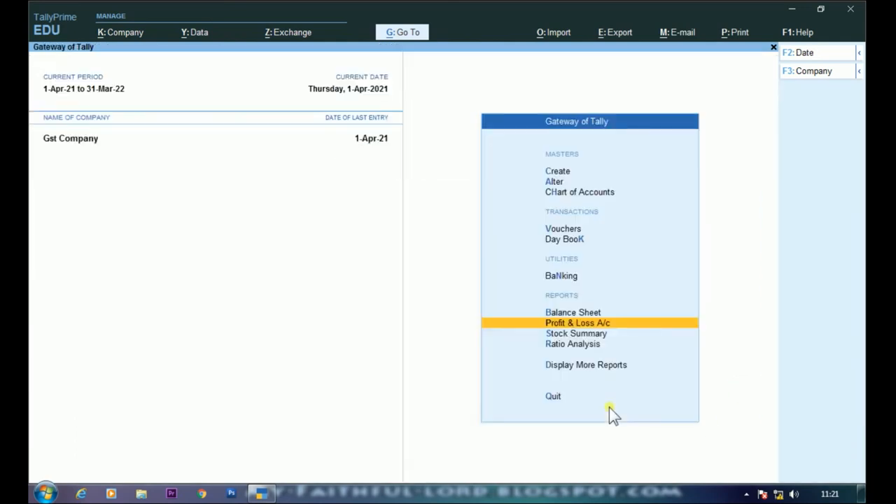
key("Down")
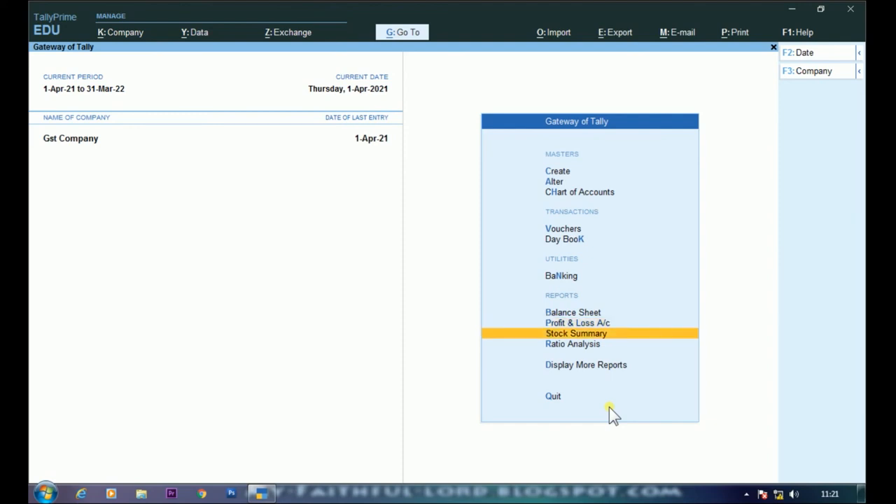
key("Return")
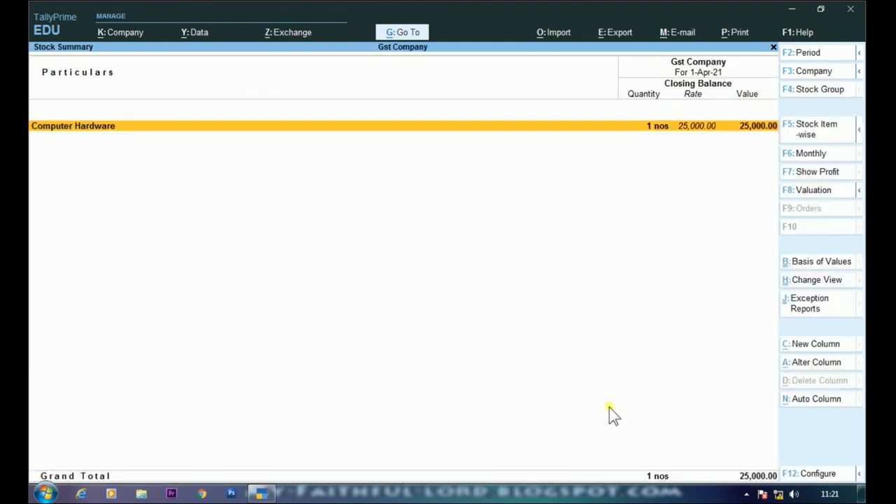
key("Return")
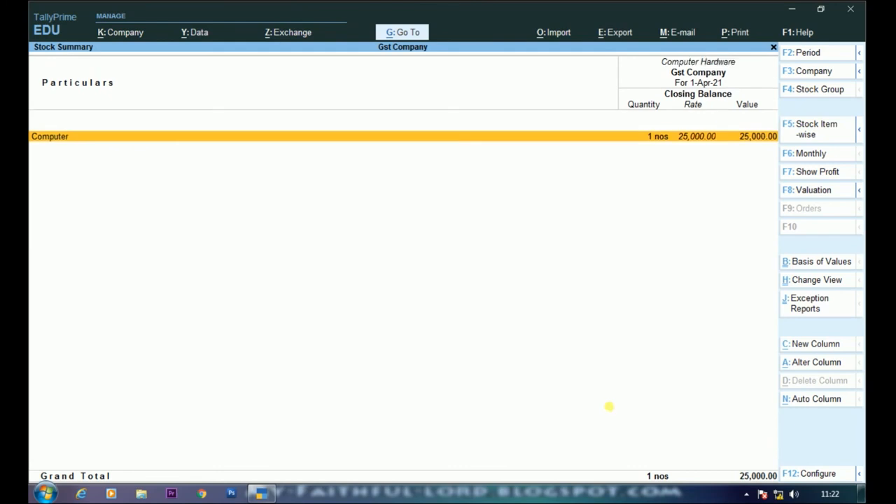
key("Return")
key("Escape")
key("Escape")
key("Escape")
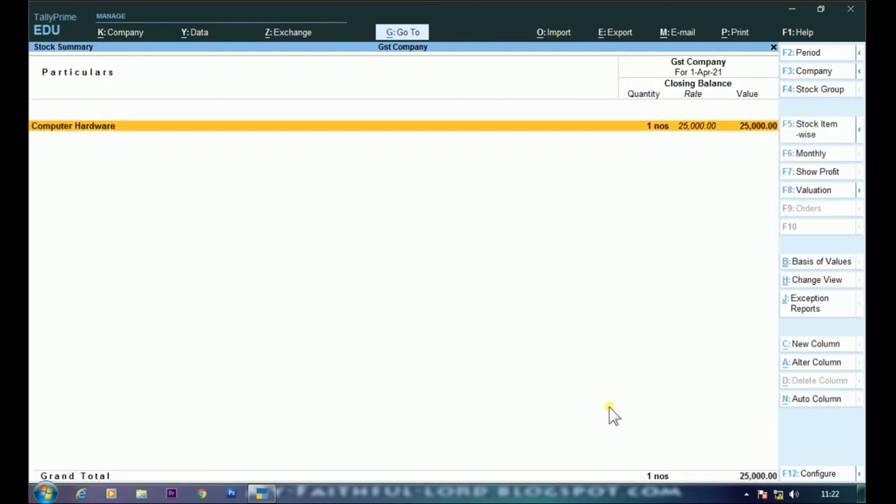
key("Escape")
key("Escape")
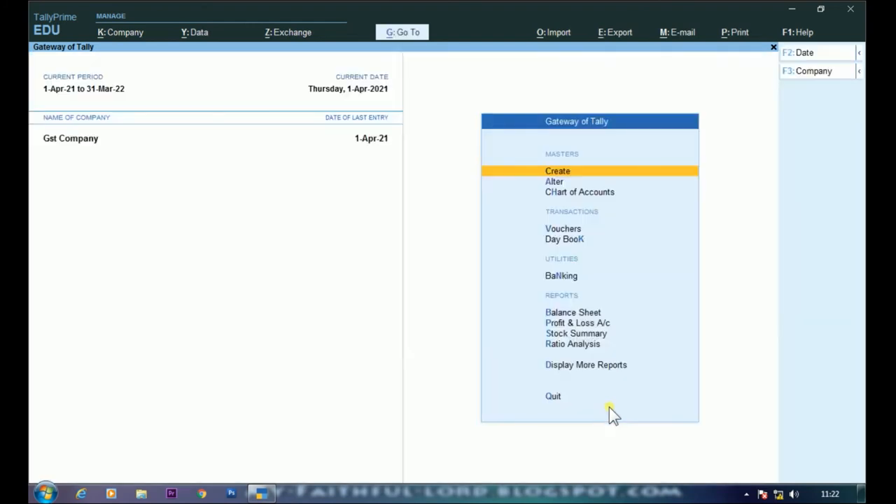
Open the GST Reports list and review the GSTR-1 return.
key("Down")
key("Down")
key("Down")
key("Down")
key("Down")
key("Down")
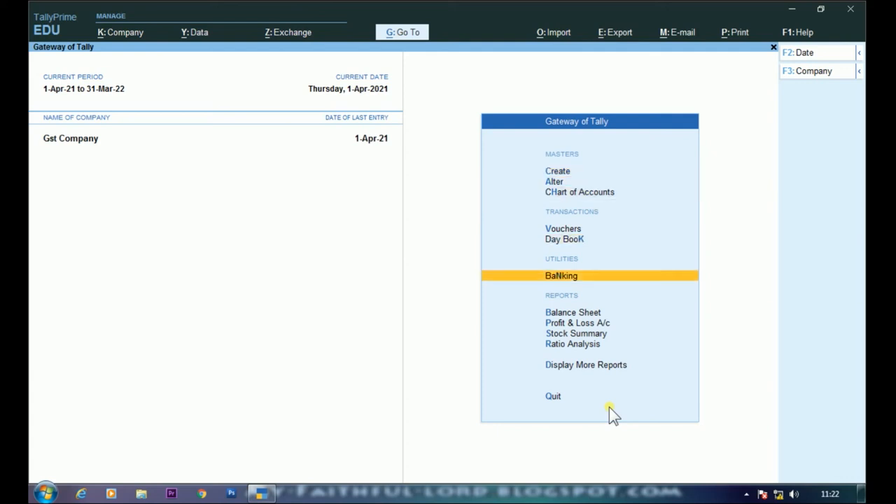
key("Down")
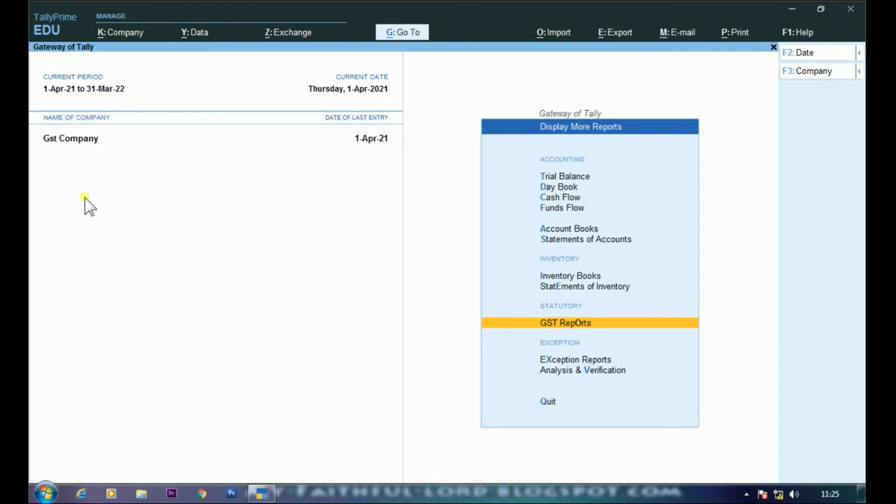
key("Return")
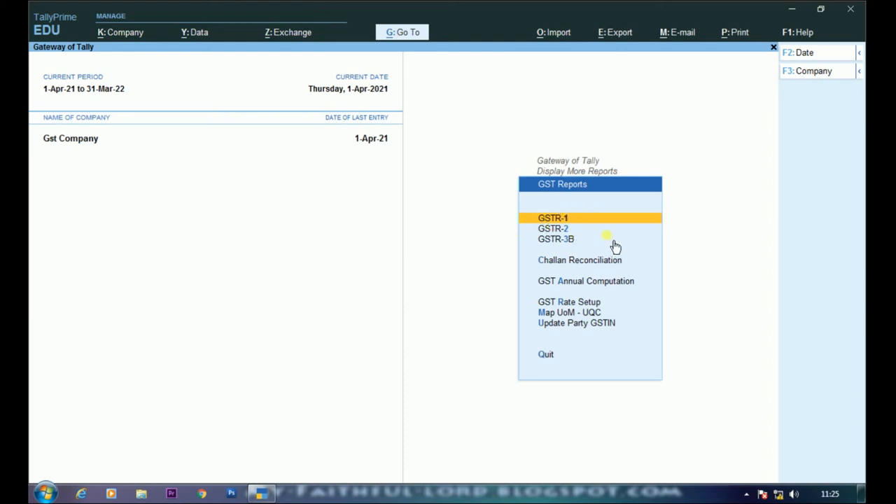
key("Return")
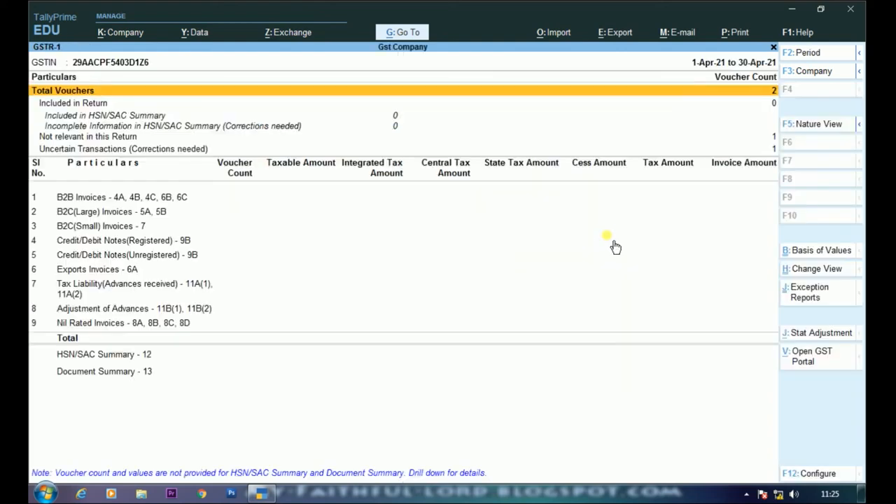
key("Escape")
Review the GSTR-2 and GSTR-3B returns in turn.
key("Down")
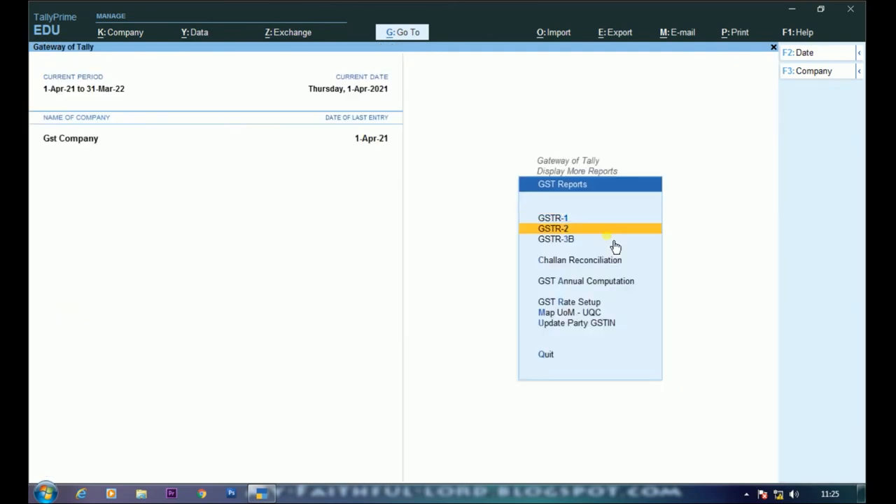
key("Return")
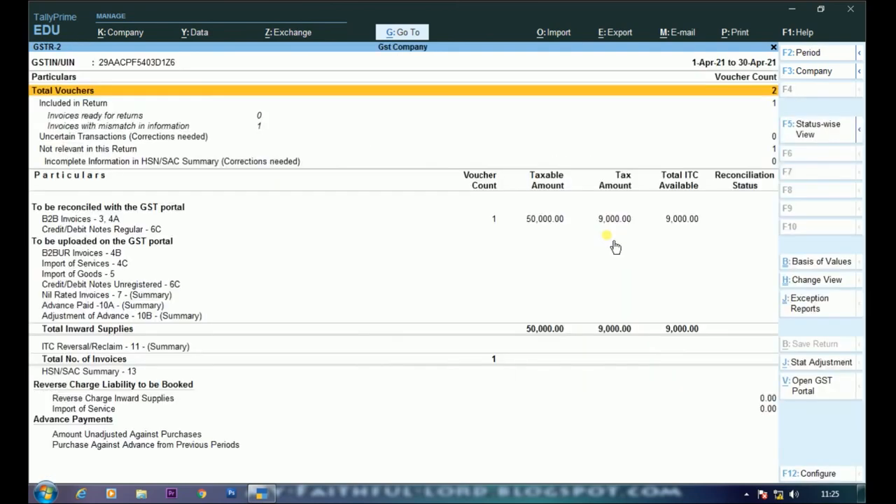
key("Escape")
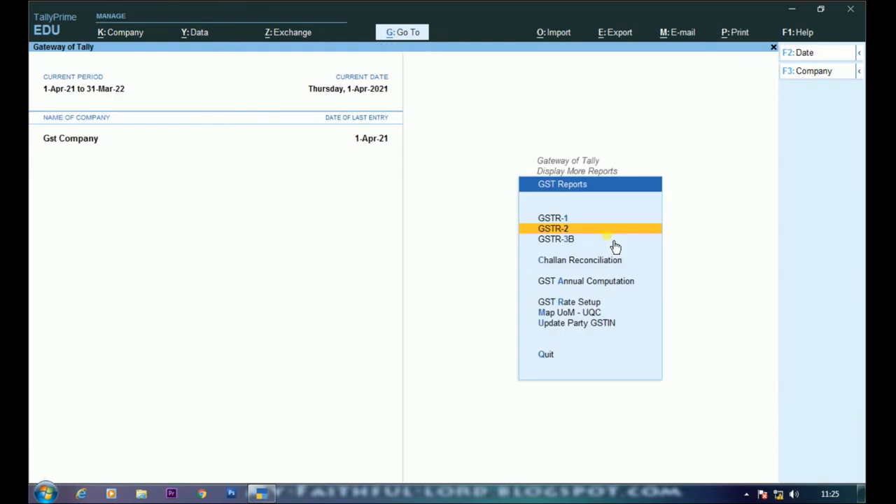
key("Down")
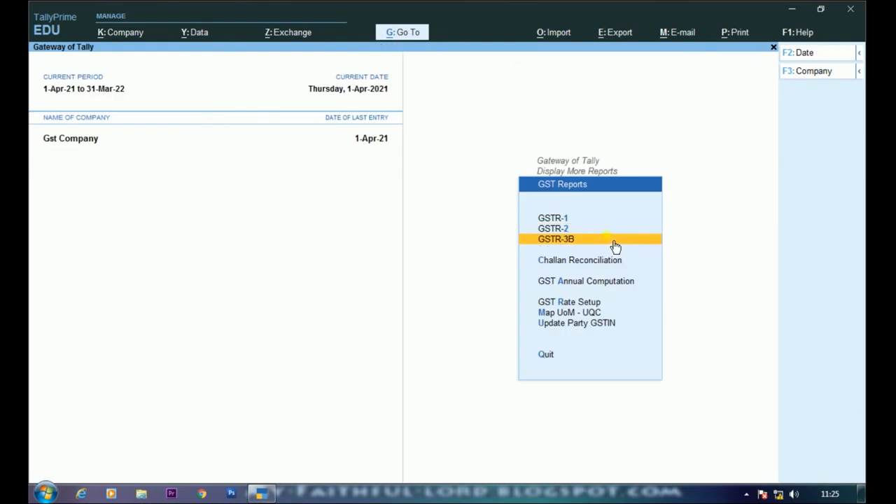
key("Return")
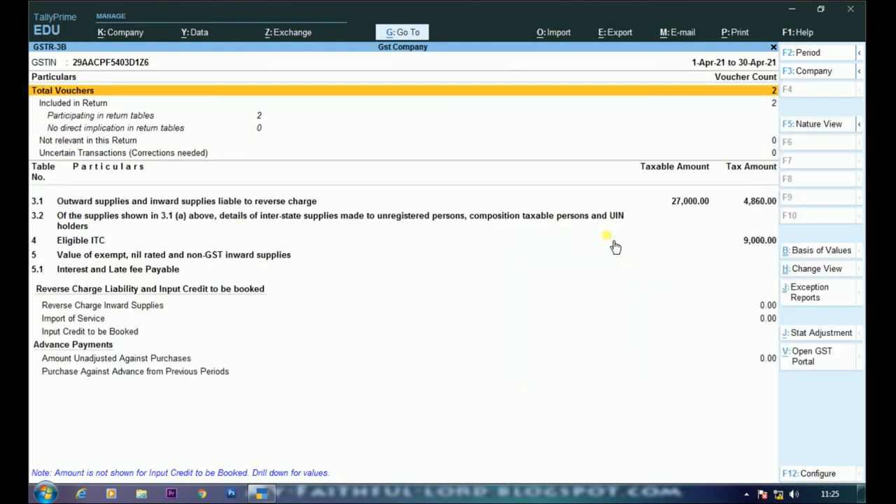
key("Escape")
key("Up")
key("Up")
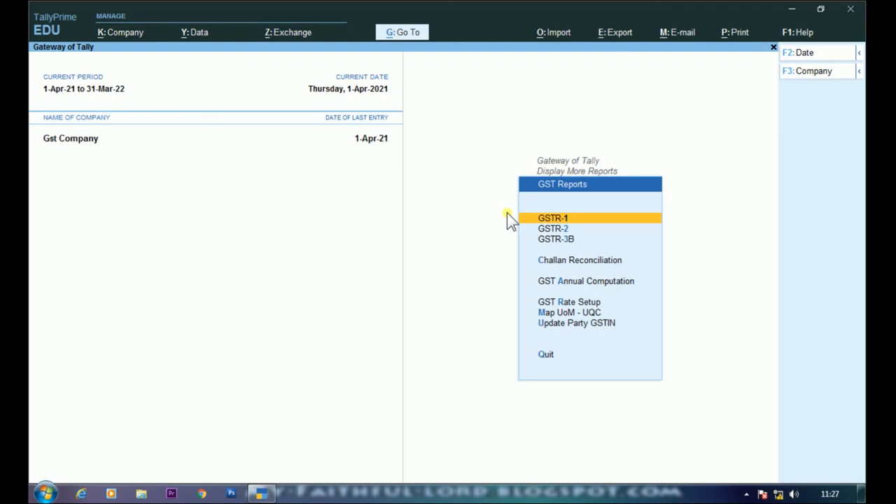
Open the GSTR-3B return again and review it.
key("Down")
key("Down")
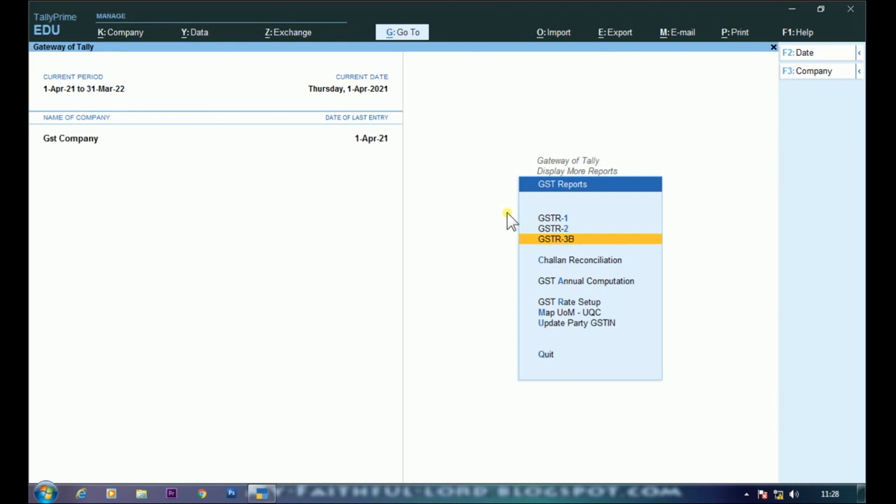
key("Up")
key("Down")
key("Return")
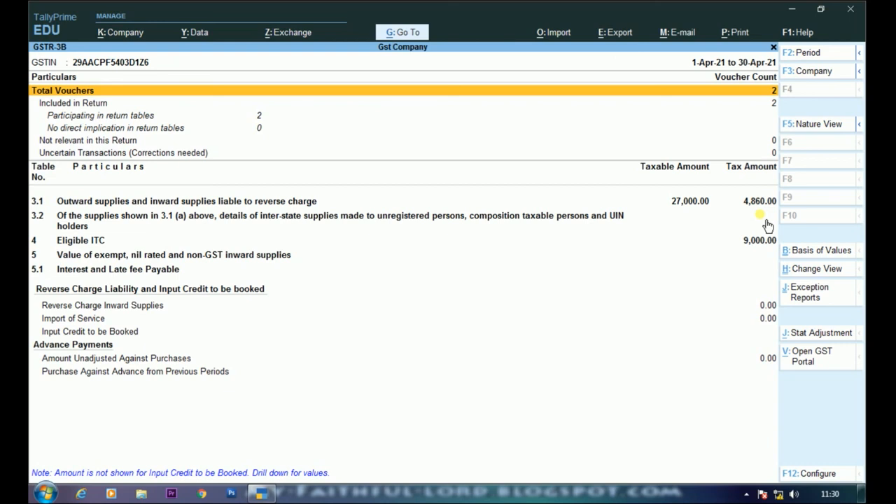
key("Escape")
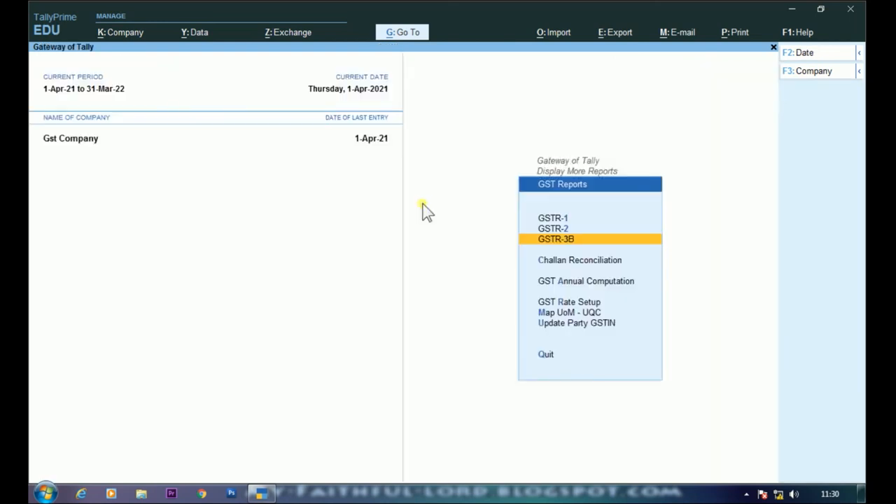
Check the GST Rate Setup for the Computer Hardware group and its Computer stock item.
key("Down")
key("Down")
key("Down")
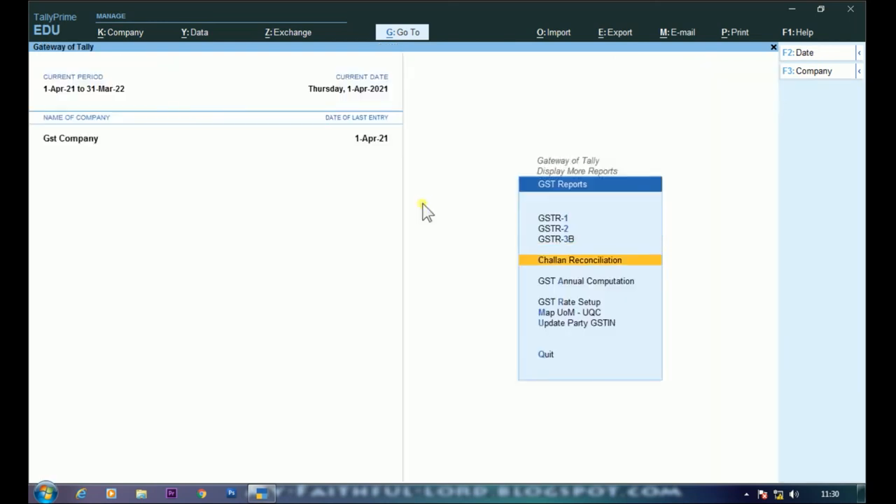
key("Return")
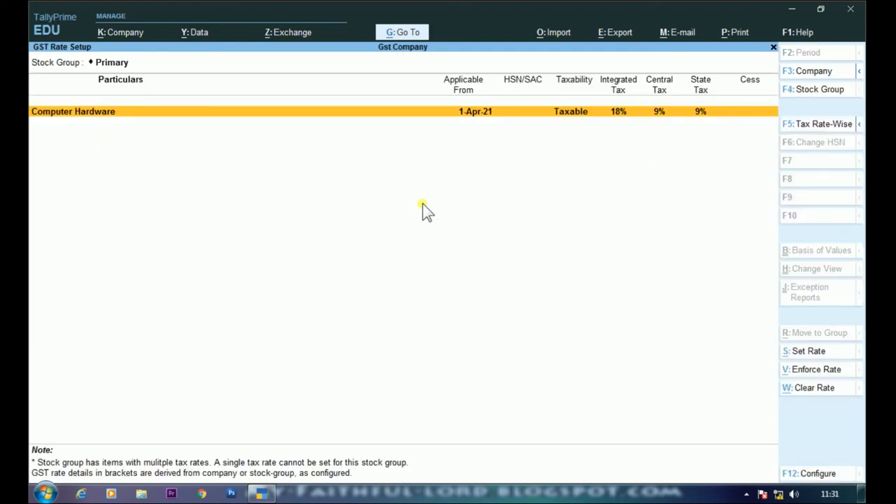
key("Return")
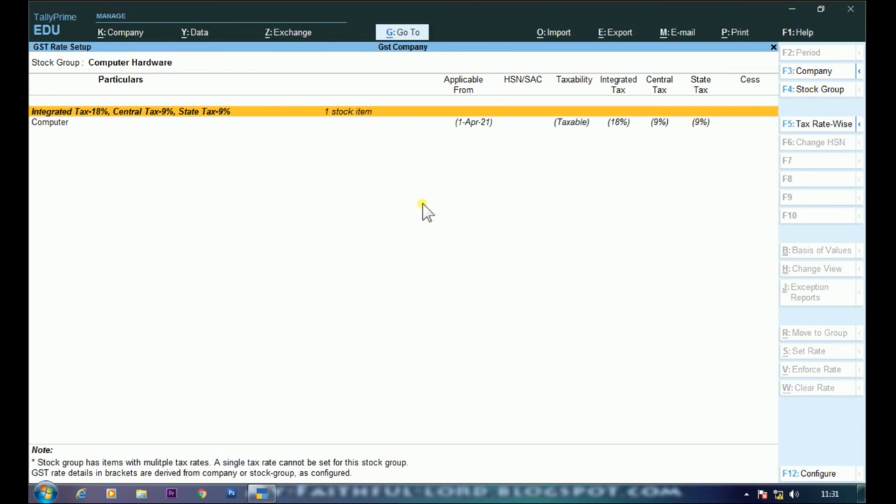
key("Down")
key("Up")
key("Down")
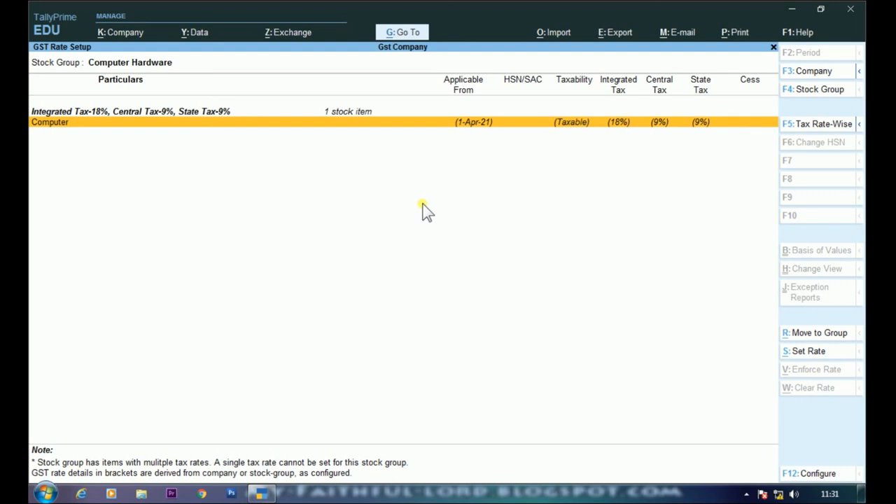
key("Escape")
key("Escape")
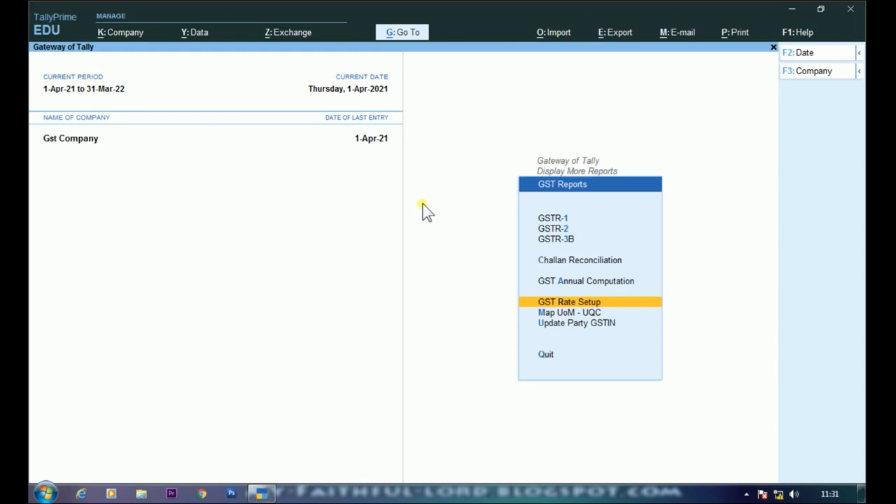
Look over the Map UoM - UQC report.
key("Down")
key("Return")
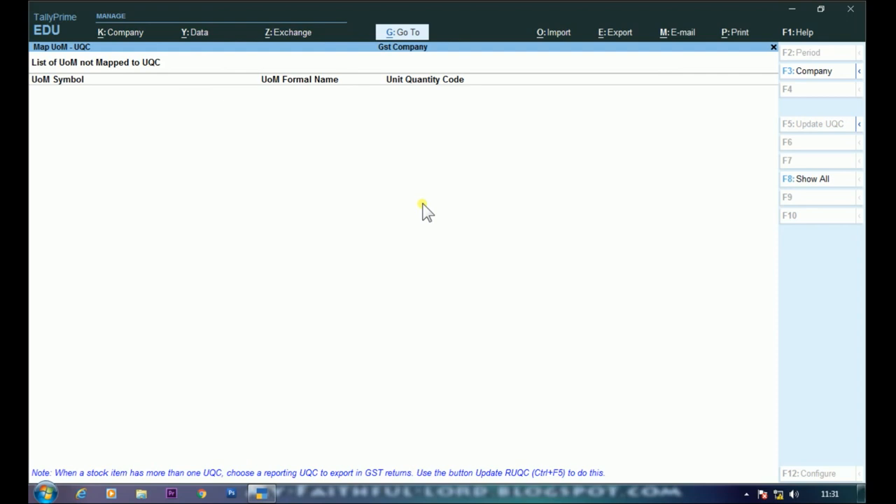
key("Escape")
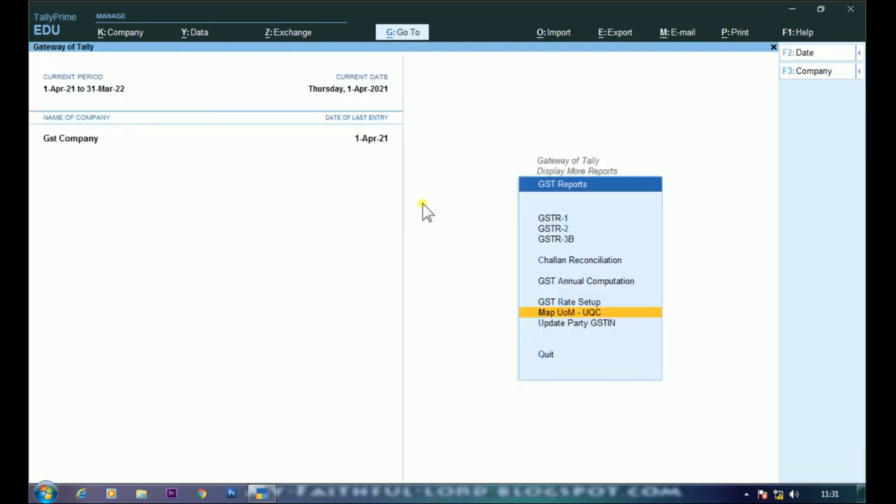
In Update Party GSTIN, pick the Sundry Creditors group and the Ruby Group ledger.
key("Down")
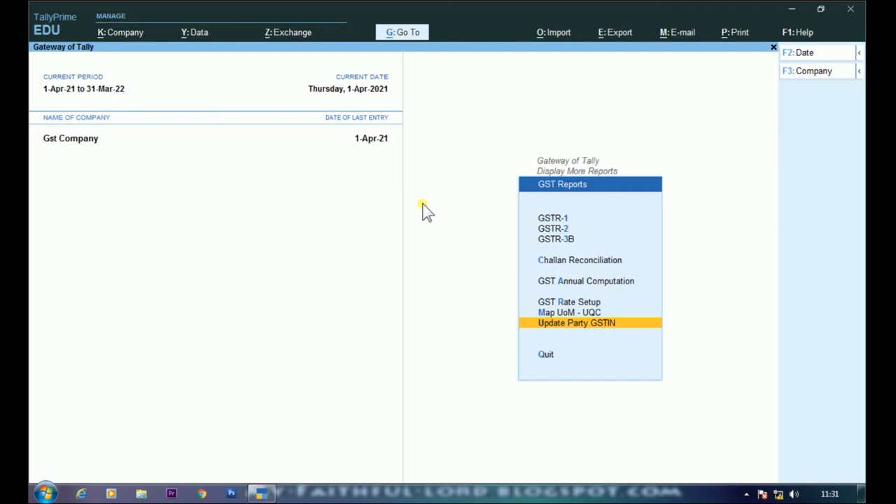
key("Return")
key("Down")
key("Down")
key("Down")
key("Down")
key("Down")
key("Down")
key("Down")
key("Down")
key("Down")
key("Down")
key("Down")
key("Down")
key("Down")
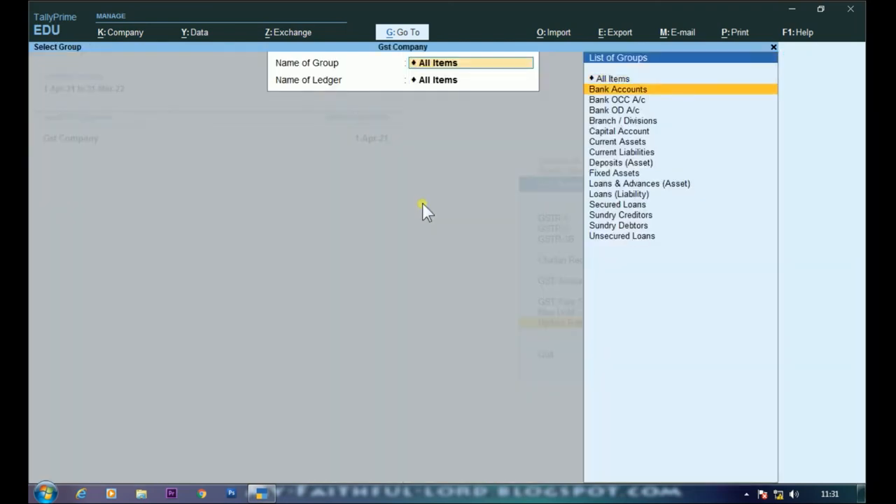
key("Return")
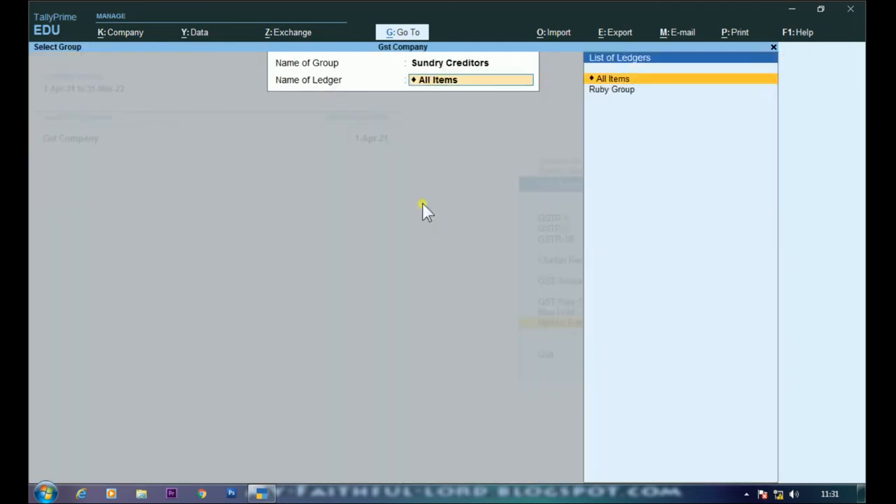
key("Down")
key("Return")
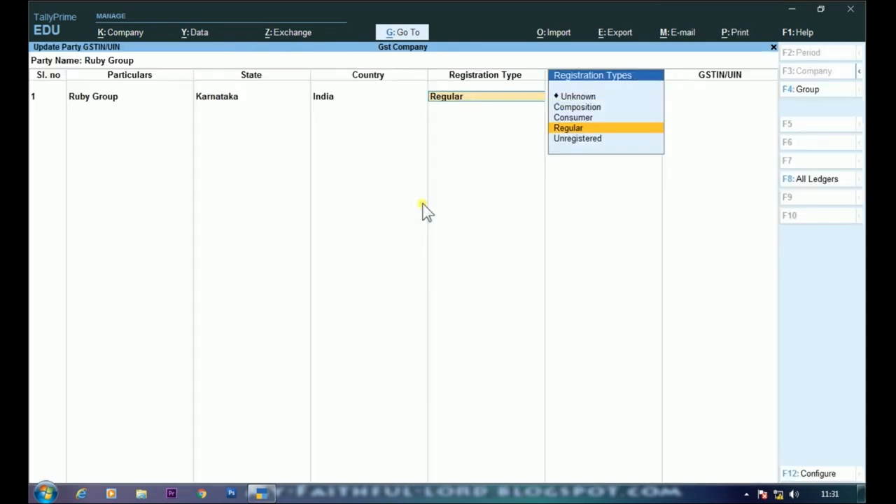
Keep Regular and Not Applicable, enter Ruby Group's GSTIN, and save it.
key("Return")
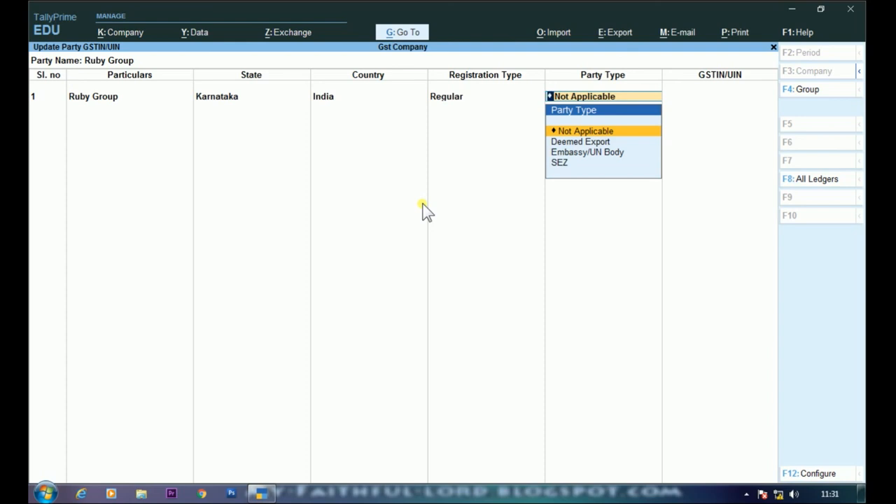
key("Return")
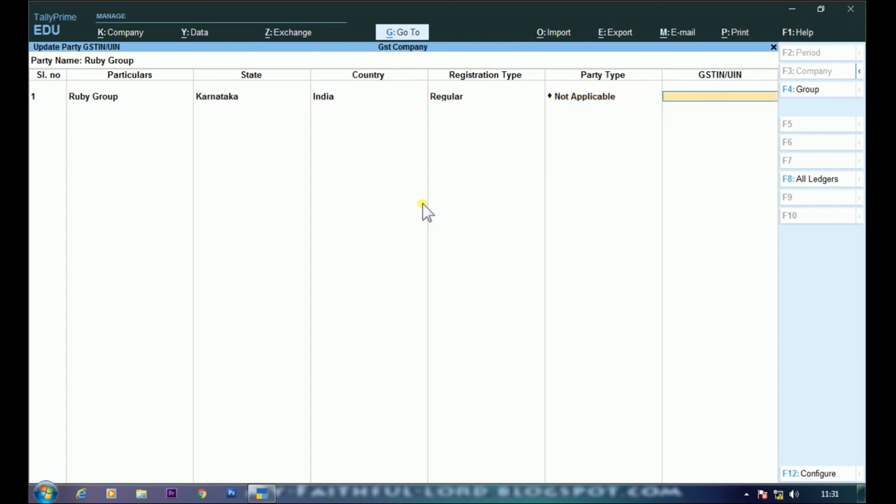
type("29AACPF54061Z7")
key("Return")
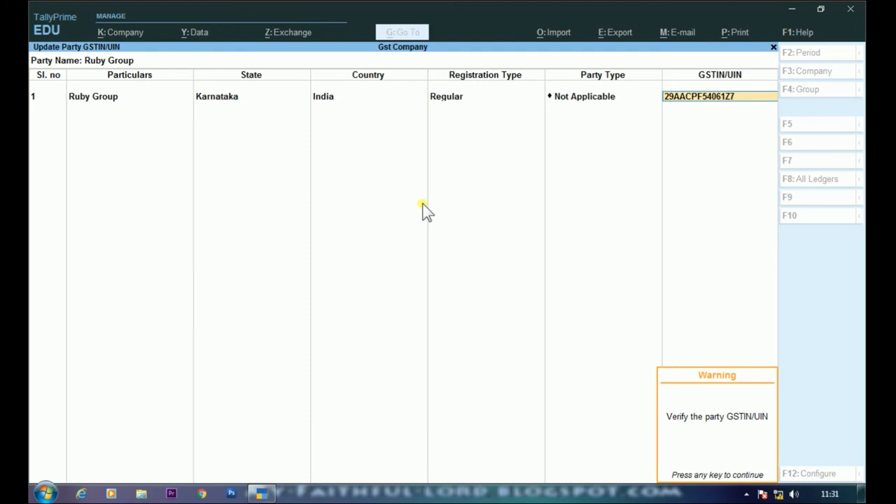
key("Return")
key("y")
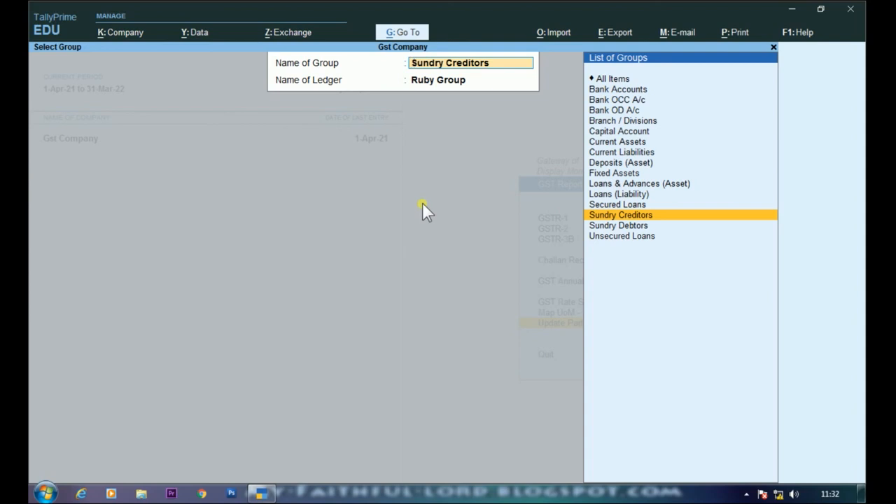
key("BackSpace")
key("Escape")
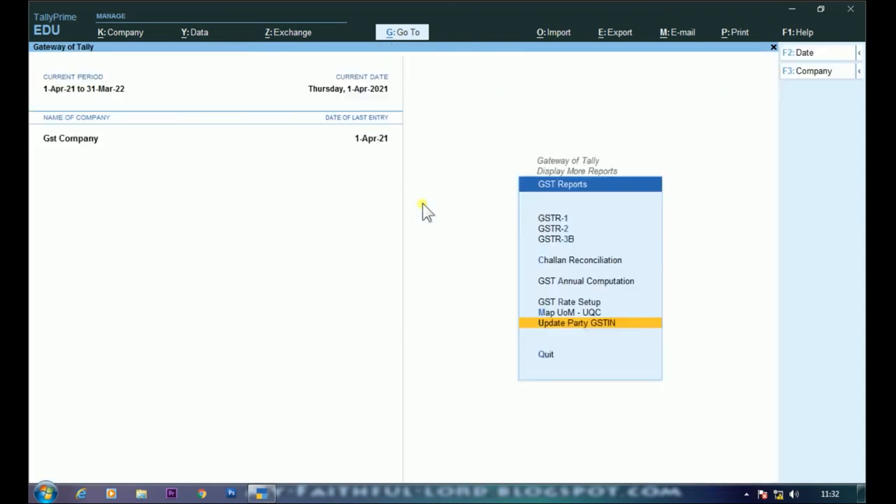
Briefly reopen and close the GSTR-1 report.
key("Up")
key("Up")
key("Up")
key("Up")
key("Up")
key("Up")
key("Up")
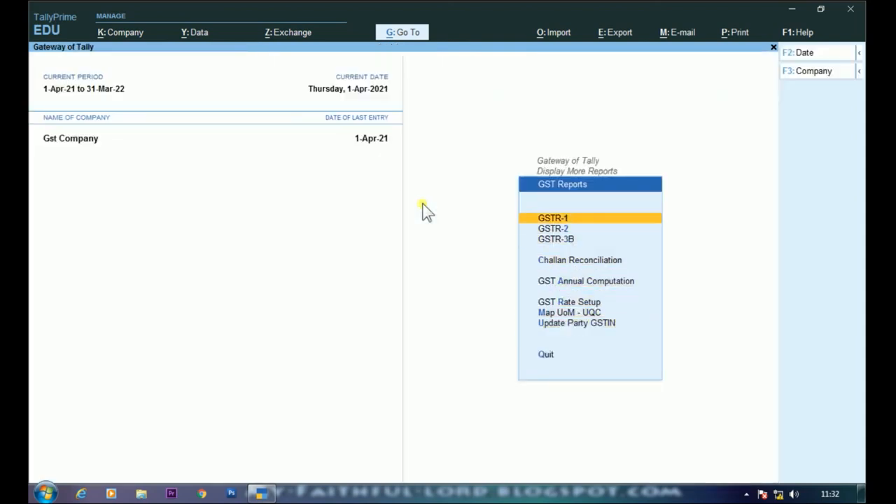
key("Return")
key("Escape")
In GSTR-2, view the B2B Invoices - 3, 4A voucher register with the Ruby Group invoice.
key("Down")
key("Return")
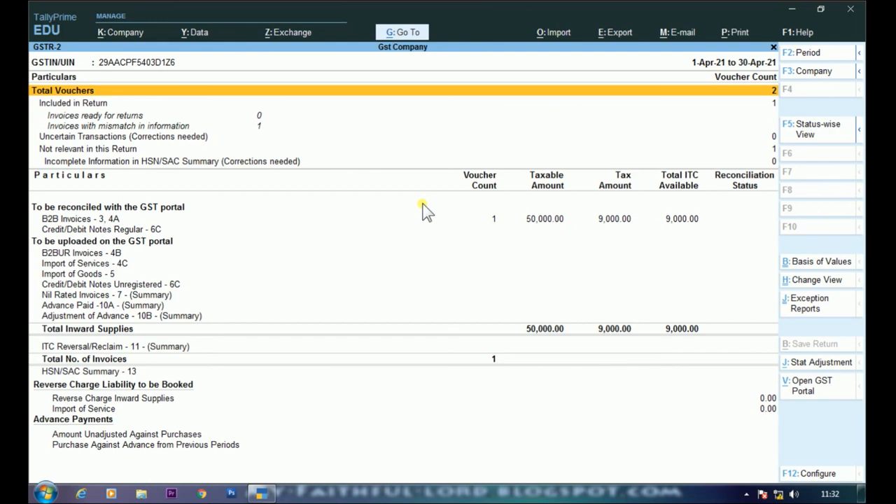
key("Down")
key("Down")
key("Down")
key("Down")
key("Down")
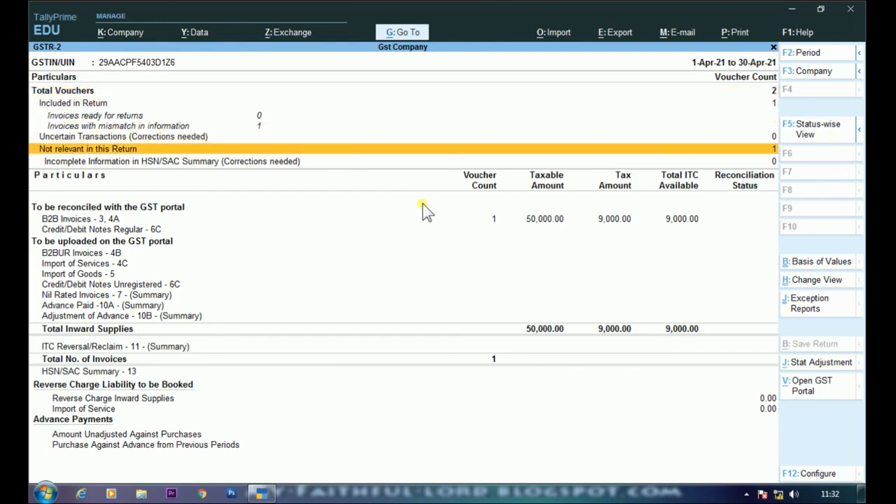
key("Down")
key("Up")
key("Up")
key("Down")
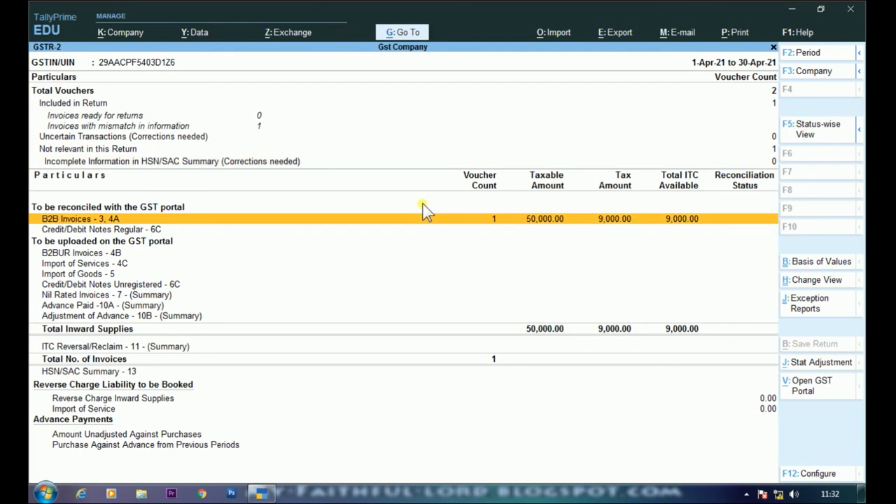
key("Up")
key("Down")
key("Return")
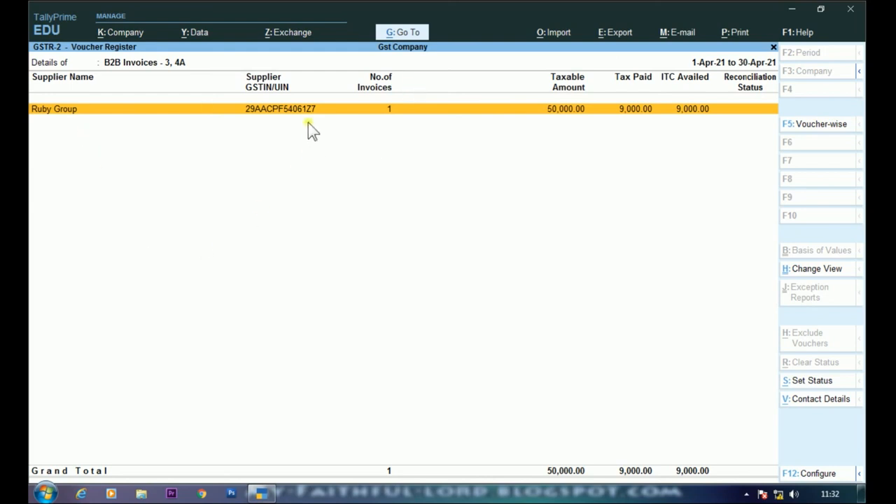
key("Escape")
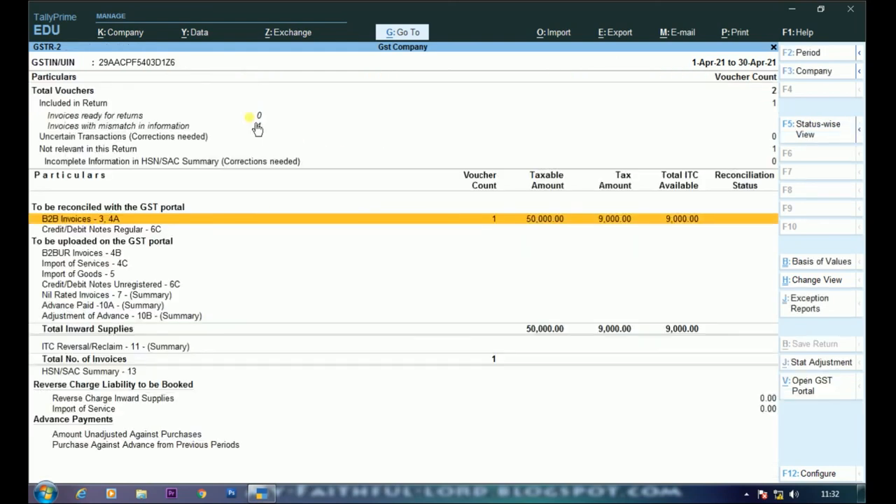
Browse GSTR-2's Credit/Debit Notes Regular and B2BUR Invoices rows, then close GSTR-2.
key("Down")
key("Up")
key("Down")
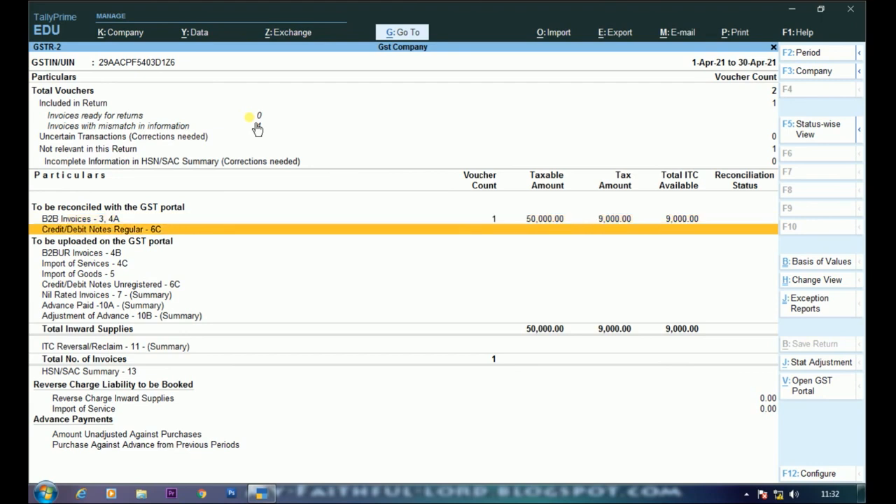
key("Down")
key("Up")
key("Up")
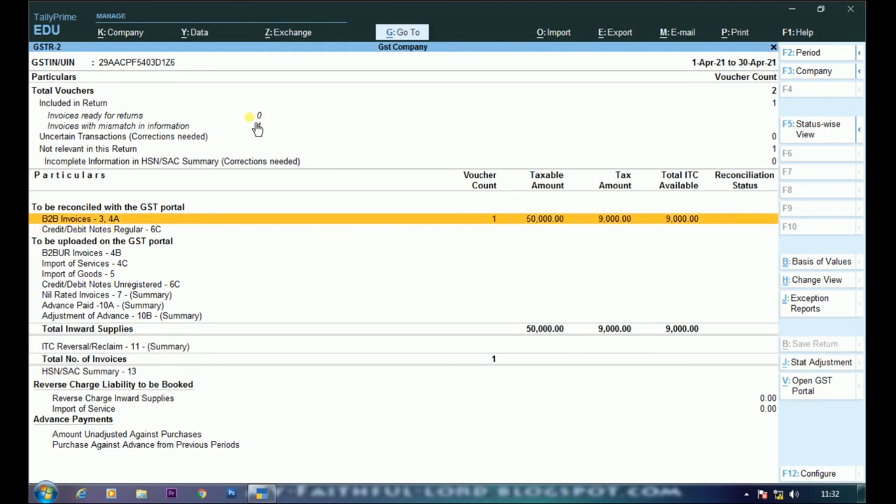
key("Escape")
key("Down")
Open GSTR-3B and expand table 3.1 outward supplies.
key("Return")
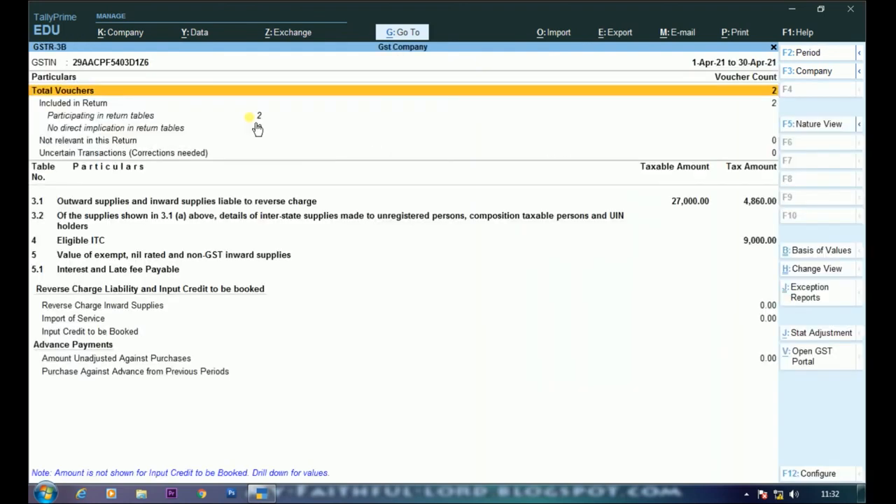
key("Down")
key("Down")
key("Down")
key("Down")
key("Down")
key("Down")
key("Down")
key("Up")
key("shift+Return")
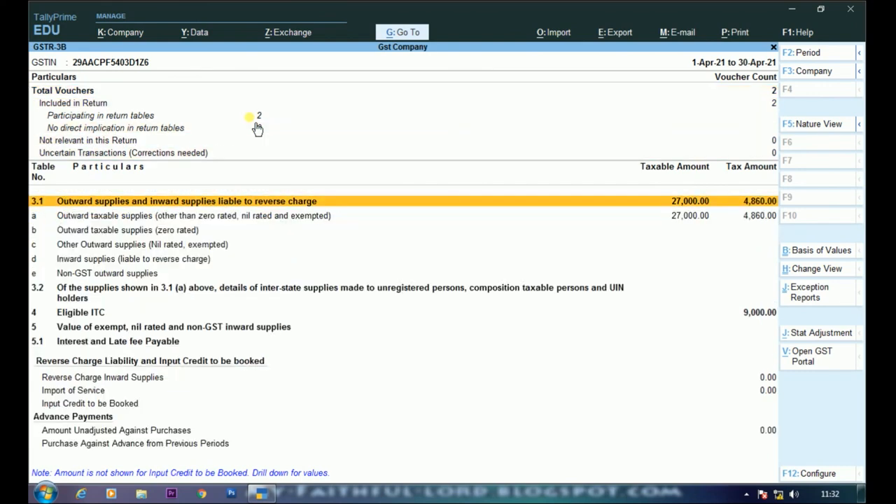
Review sub-rows a through e and the remaining GSTR-3B rows, then close the GST reports.
key("Down")
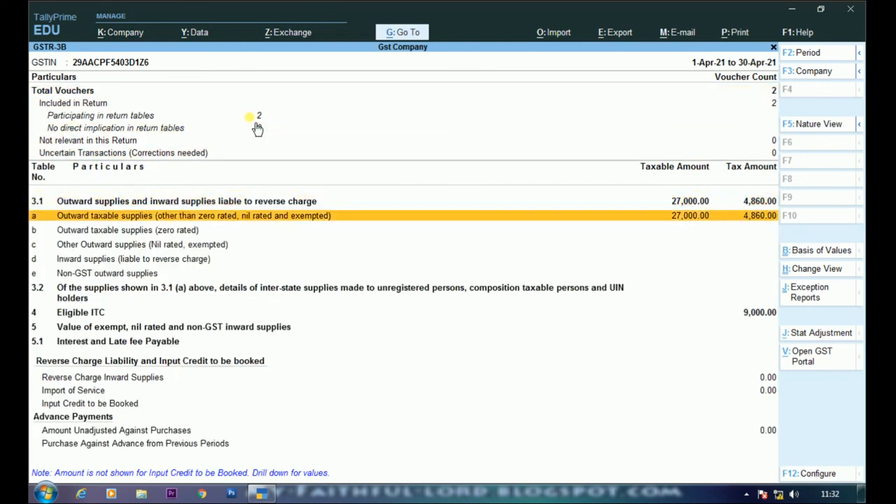
key("Down")
key("Up")
key("Down")
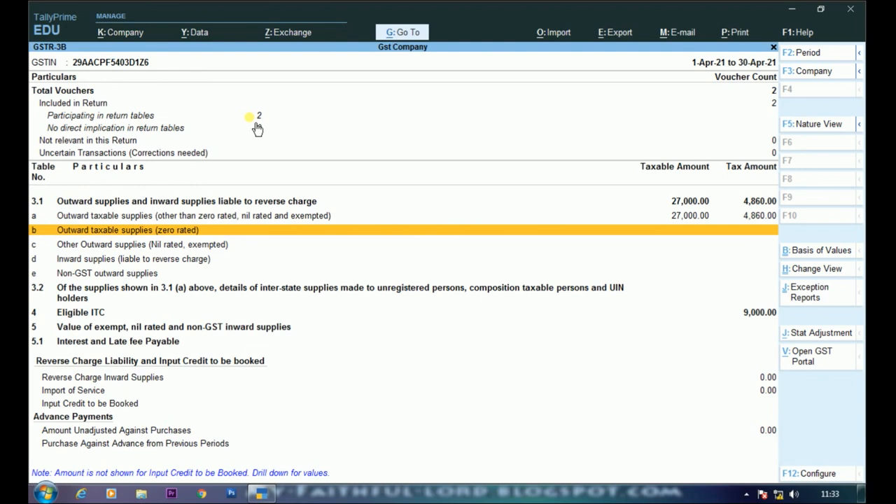
key("Down")
key("Down")
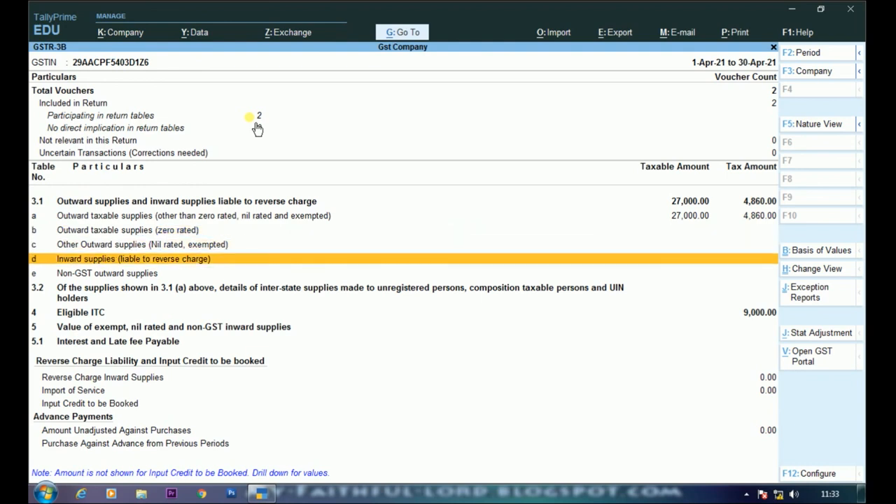
key("Down")
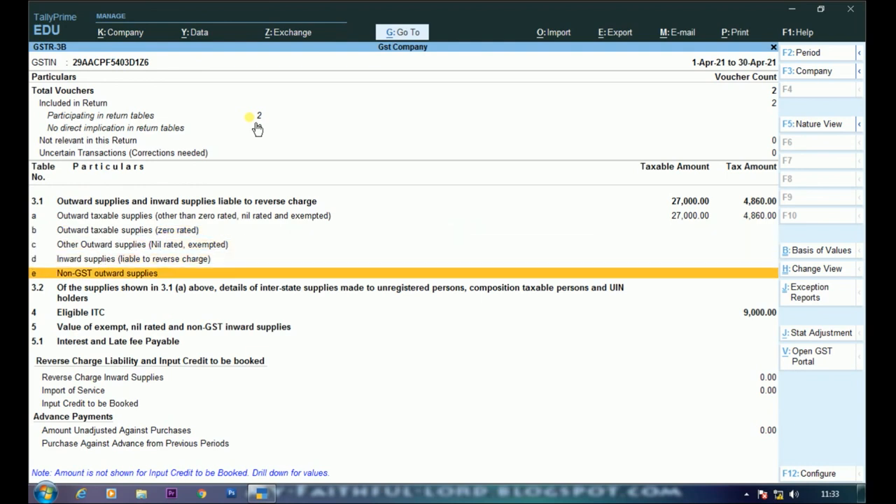
key("Down")
key("Down")
key("Down")
key("Down")
key("Down")
key("Down")
key("Down")
key("Down")
key("Down")
key("Up")
key("Up")
key("Up")
key("Up")
key("Up")
key("Up")
key("Up")
key("Up")
key("Up")
key("Up")
key("Up")
key("Up")
key("Up")
key("Up")
key("Up")
key("Up")
key("Up")
key("Up")
key("Up")
key("Up")
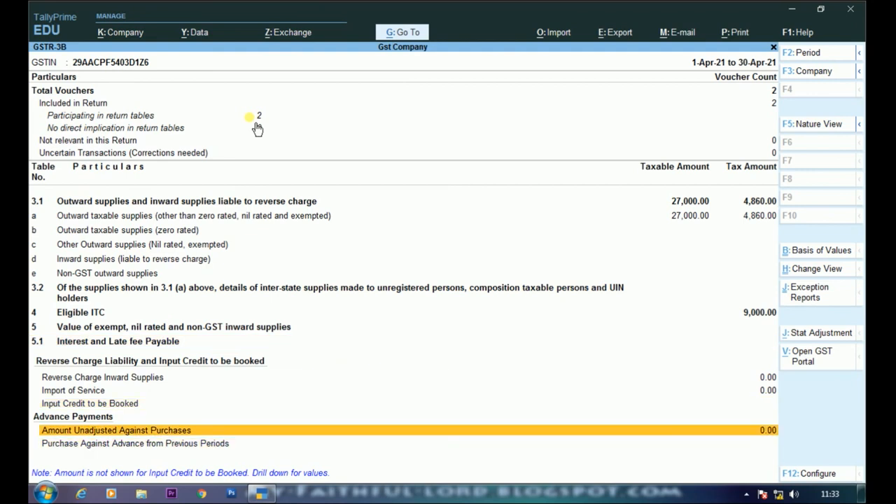
key("Escape")
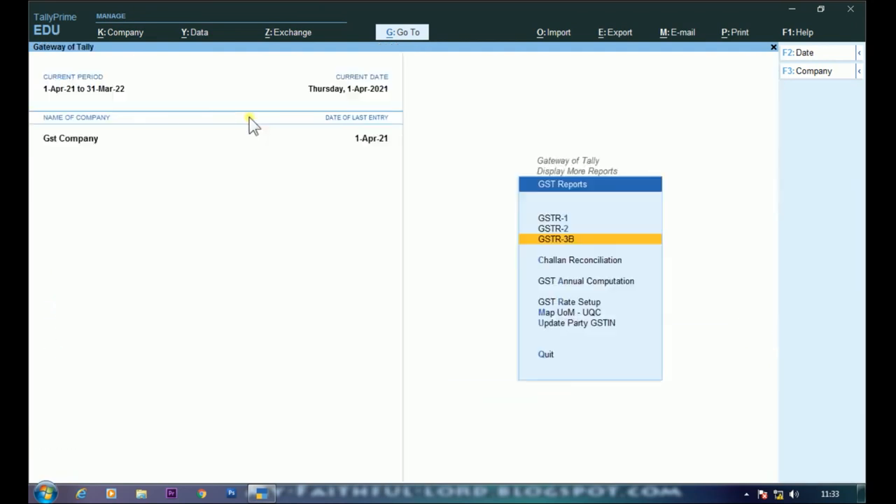
key("Escape")
View the Day Book in detailed mode with Kumar's sale and Ruby Group's purchase, then decline quitting.
key("Escape")
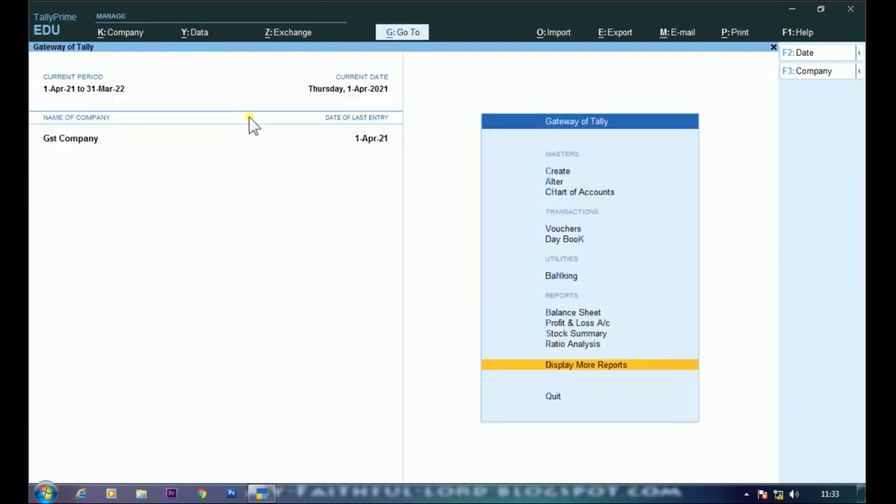
key("Escape")
key("Escape")
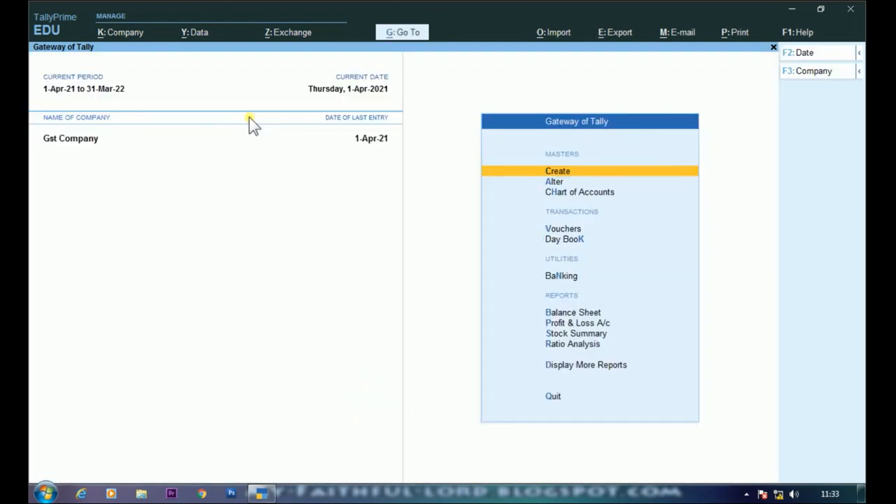
key("Down")
key("Down")
key("Down")
key("Down")
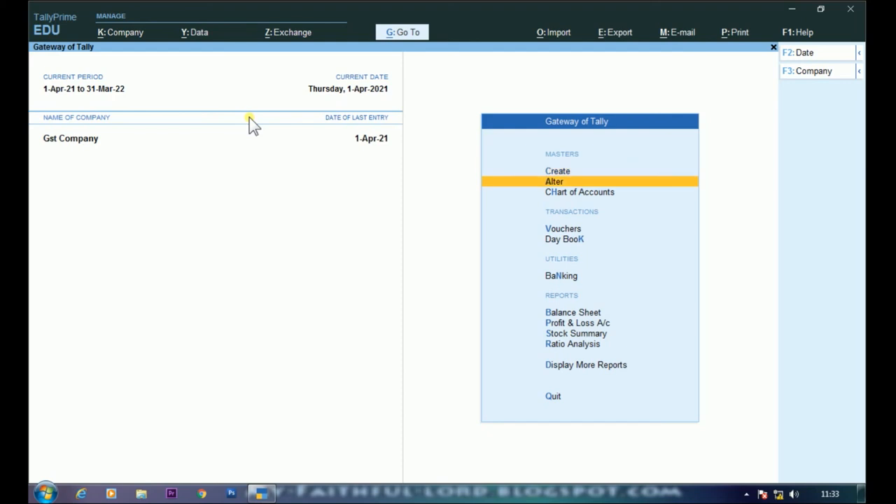
key("Return")
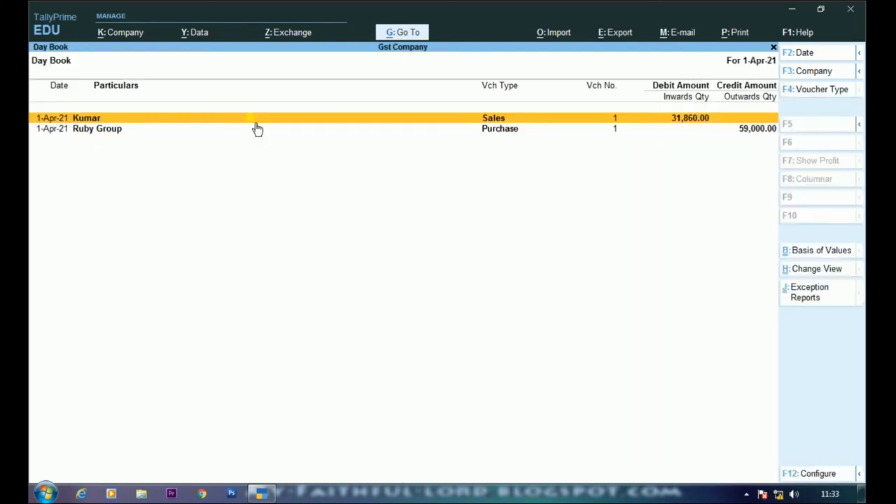
key("alt+F5")
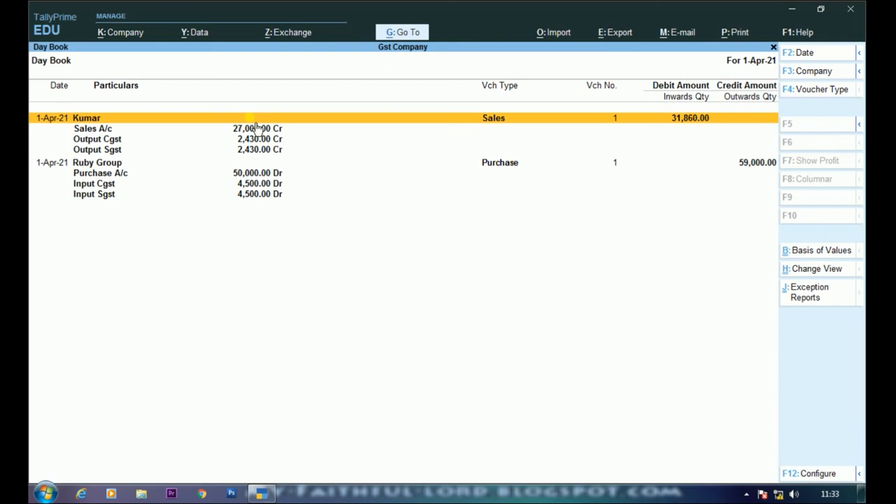
key("Escape")
key("Escape")
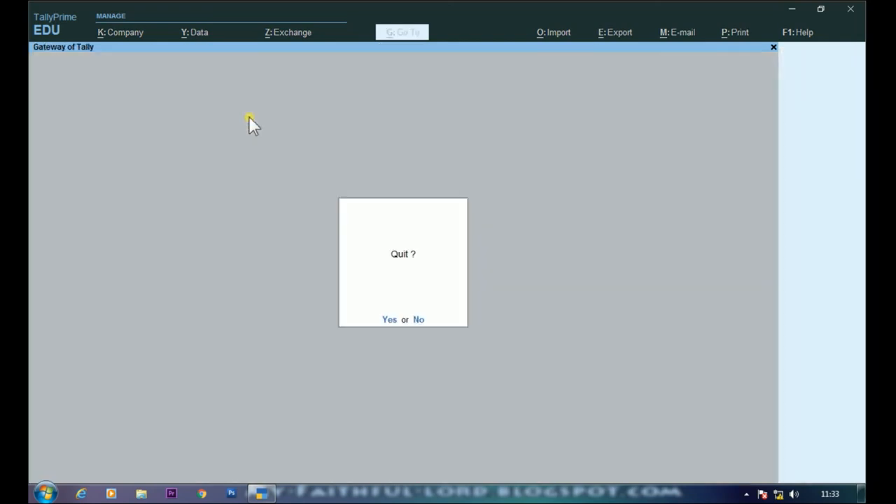
key("n")
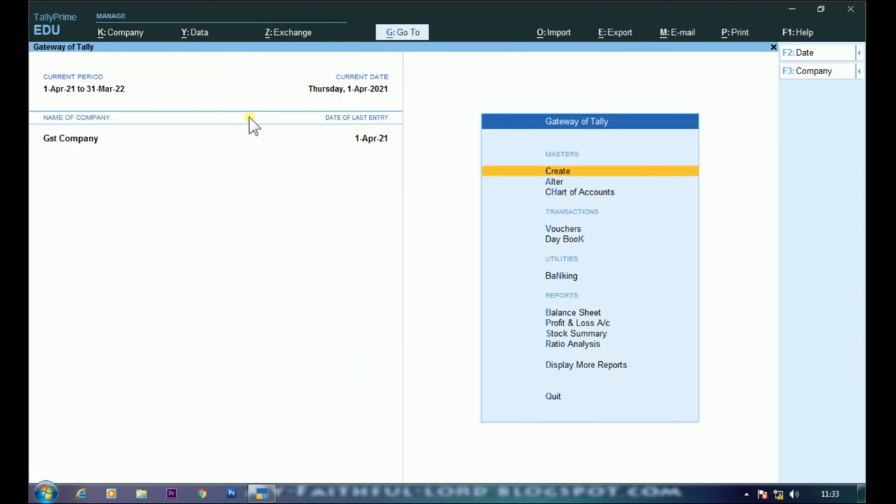